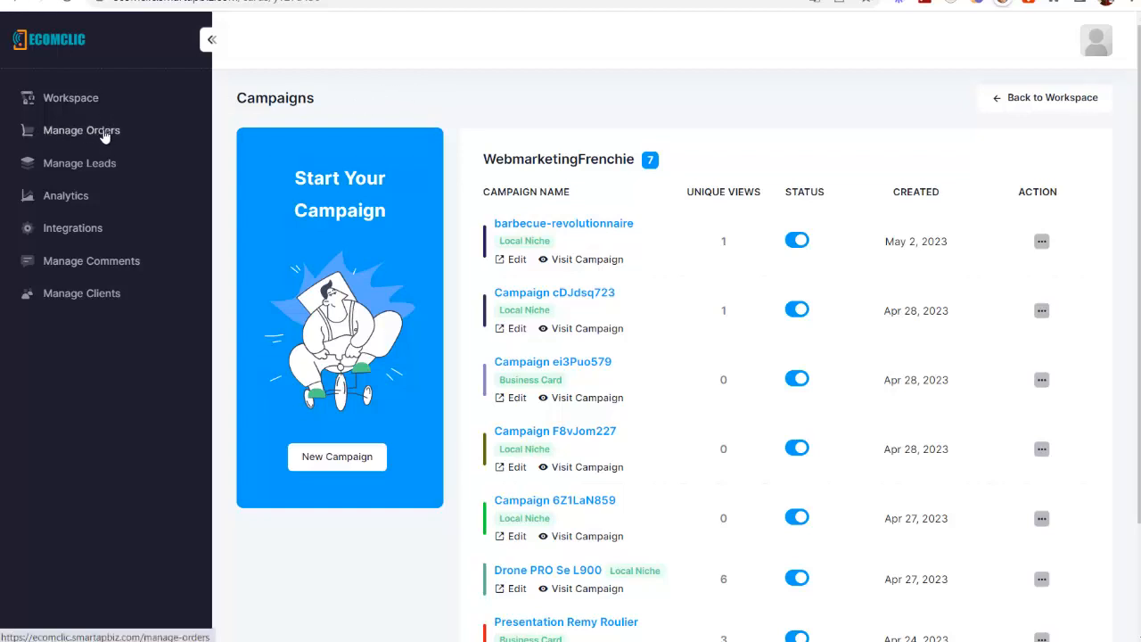
Step: Review the payment integrations and return to the workspace overview
{"action": "left_click", "coordinate": [96, 230]}
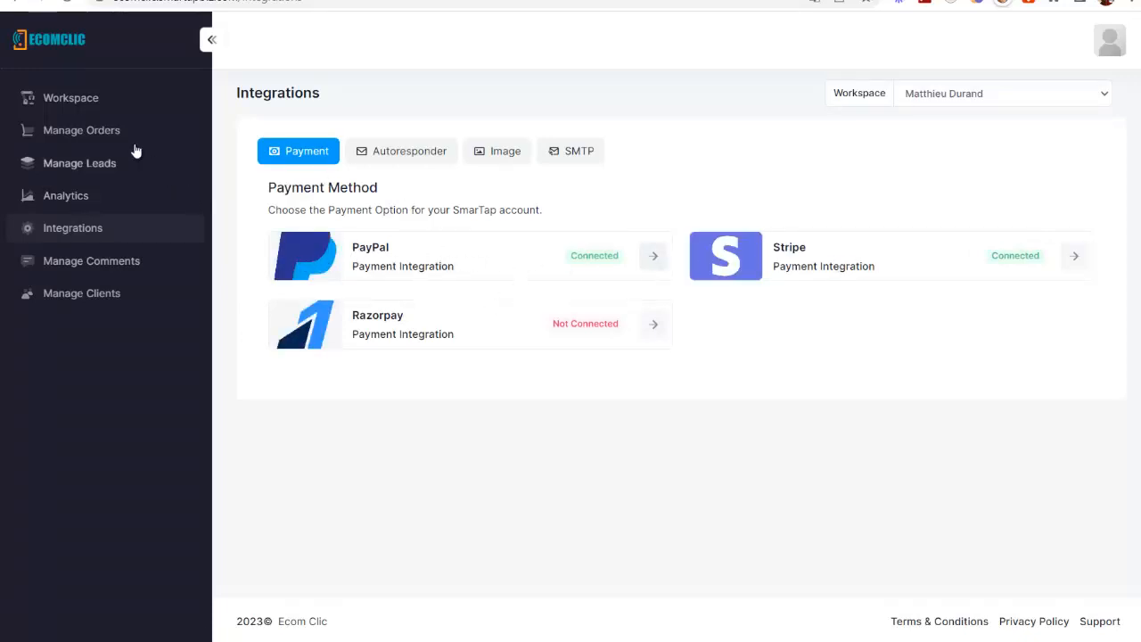
{"action": "left_click", "coordinate": [86, 97]}
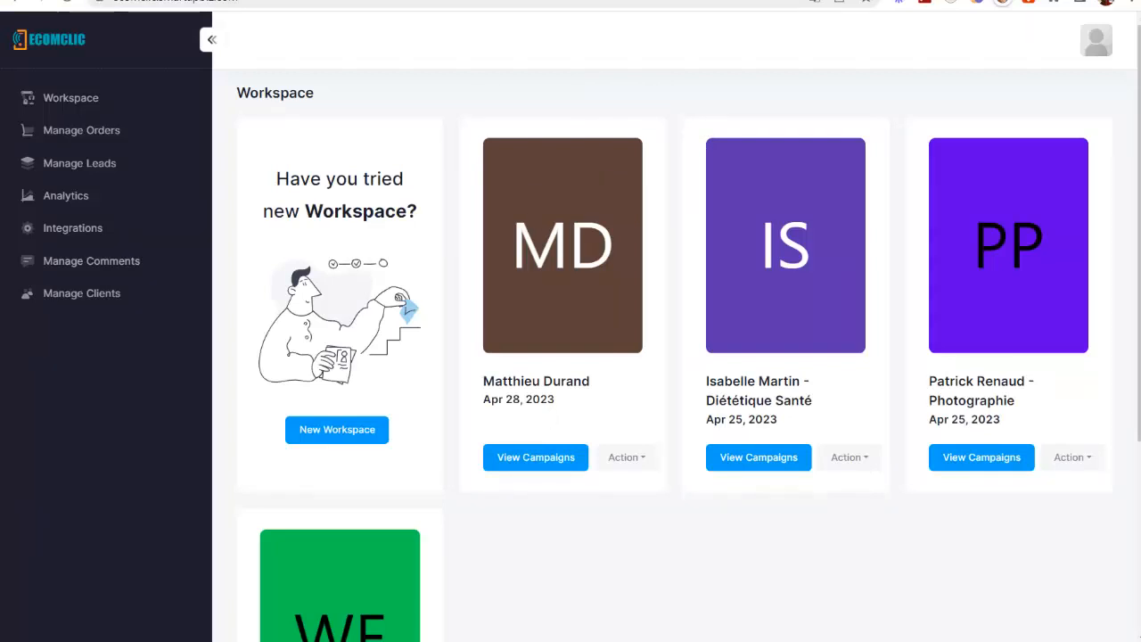
Step: Switch to the AliExpress page of the Drone Pro SE L900 and examine its images, price and colour variants
{"action": "left_click", "coordinate": [339, 1]}
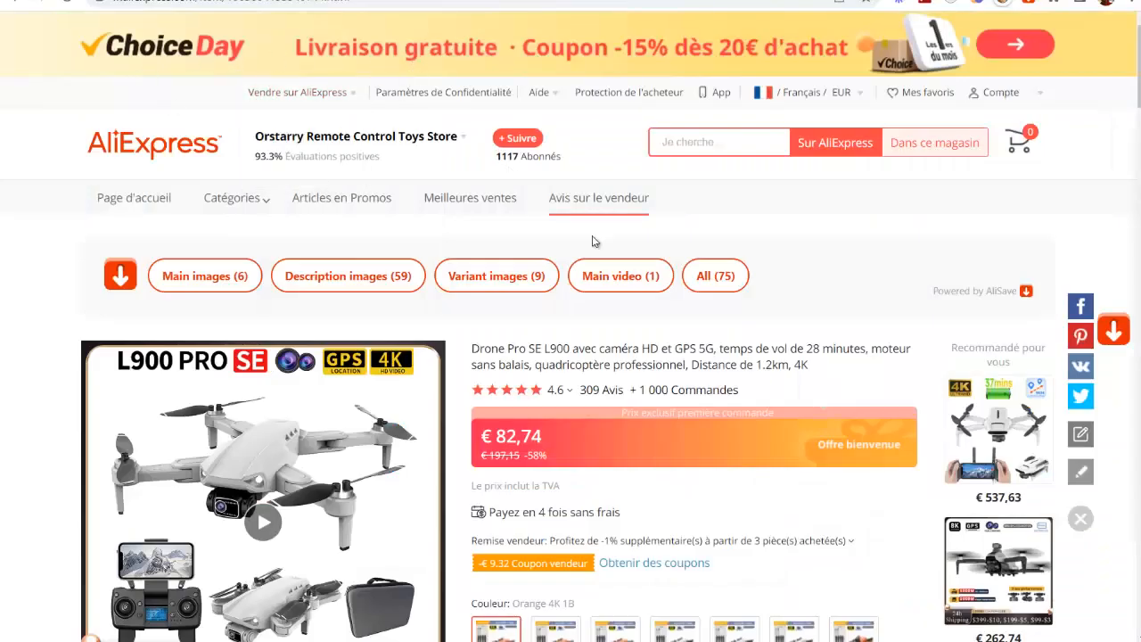
{"action": "scroll", "coordinate": [853, 262], "scroll_direction": "down", "scroll_amount": 2}
{"action": "scroll", "coordinate": [853, 262], "scroll_direction": "up", "scroll_amount": 2}
{"action": "scroll", "coordinate": [314, 207], "scroll_direction": "down", "scroll_amount": 3}
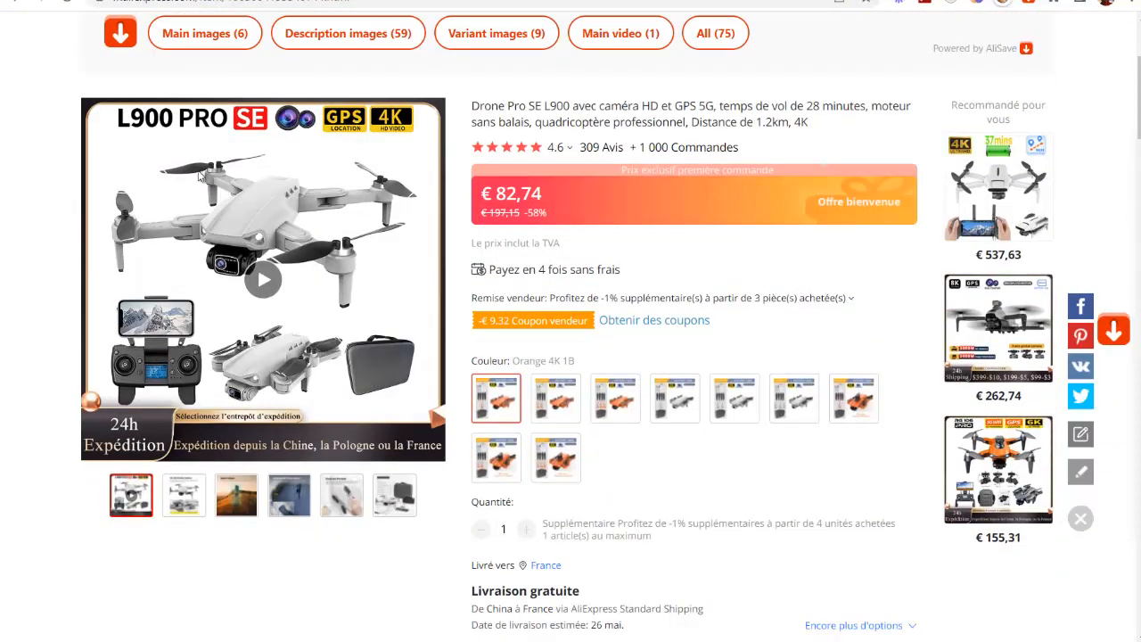
{"action": "scroll", "coordinate": [344, 342], "scroll_direction": "up", "scroll_amount": 2}
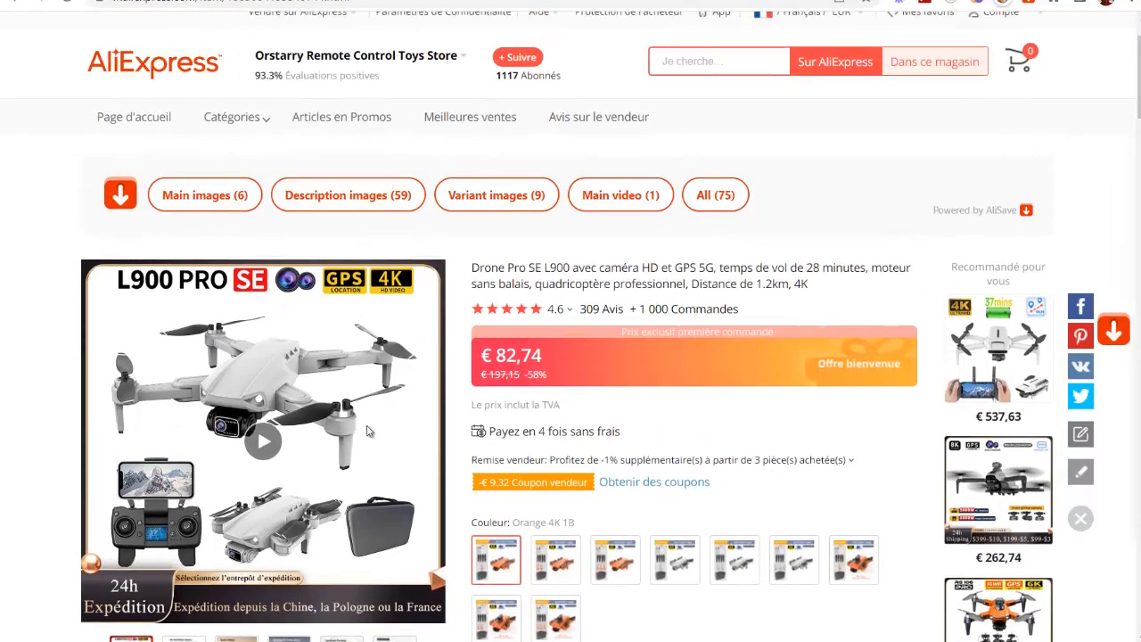
{"action": "scroll", "coordinate": [405, 284], "scroll_direction": "down", "scroll_amount": 1}
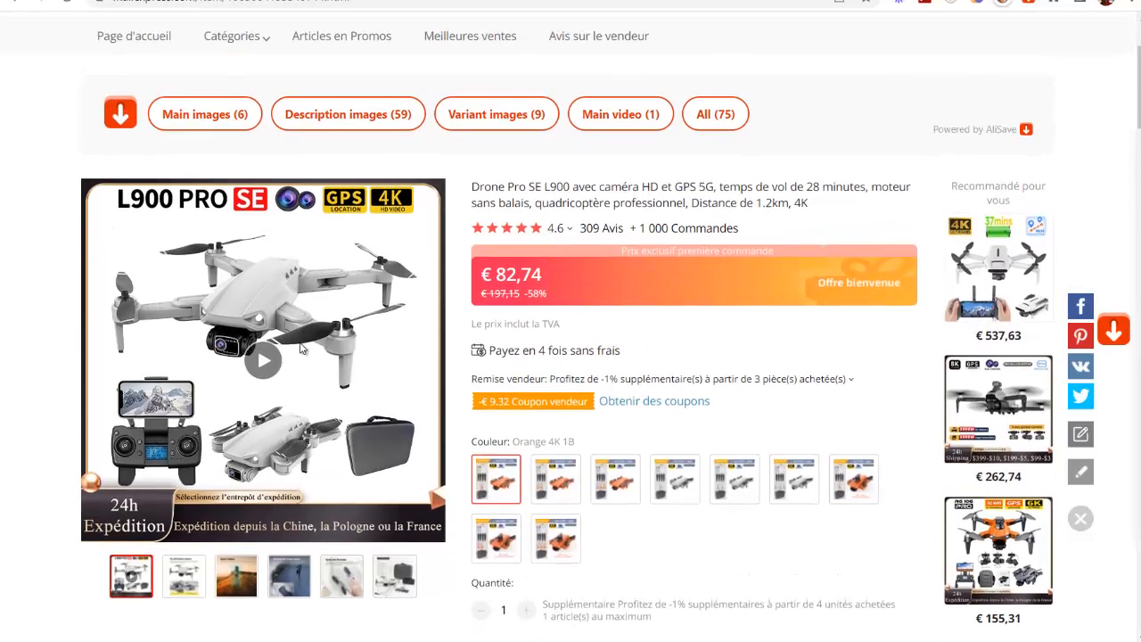
Step: Play the drone's product video briefly, pause it and look through the gallery images
{"action": "left_click", "coordinate": [264, 361]}
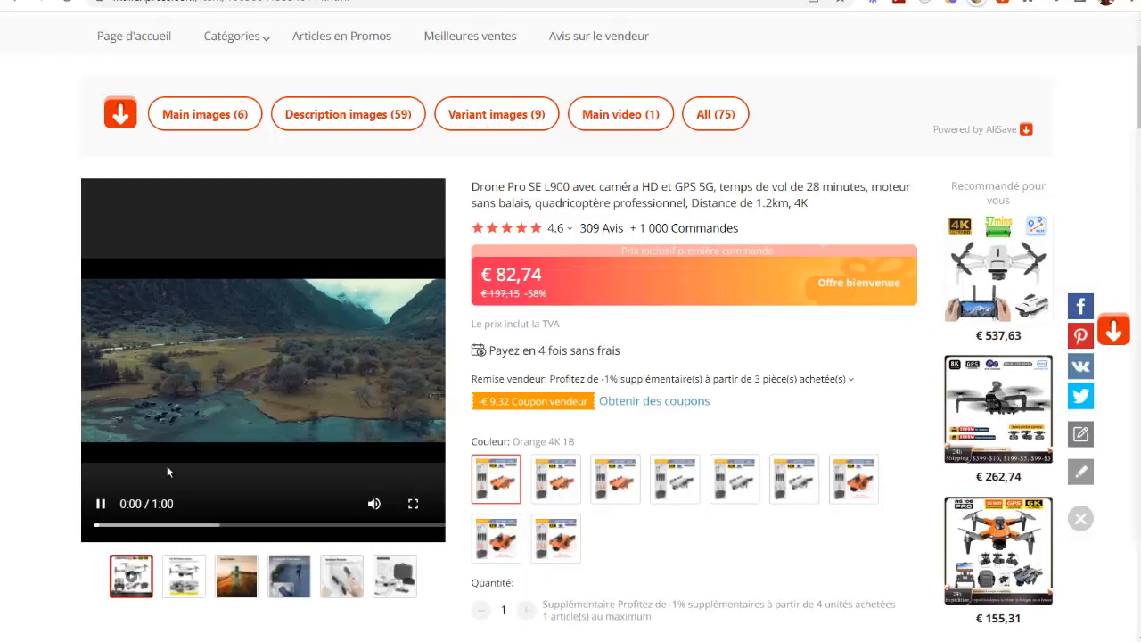
{"action": "left_click", "coordinate": [101, 504]}
{"action": "left_click", "coordinate": [105, 508]}
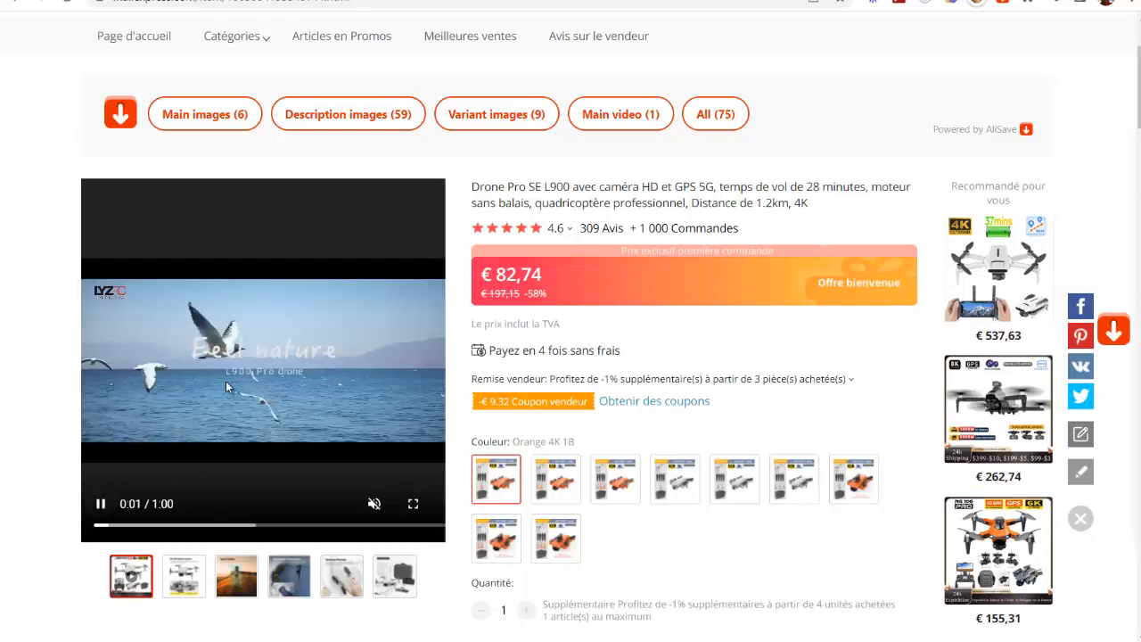
{"action": "left_click", "coordinate": [104, 506]}
{"action": "scroll", "coordinate": [220, 497], "scroll_direction": "down", "scroll_amount": 2}
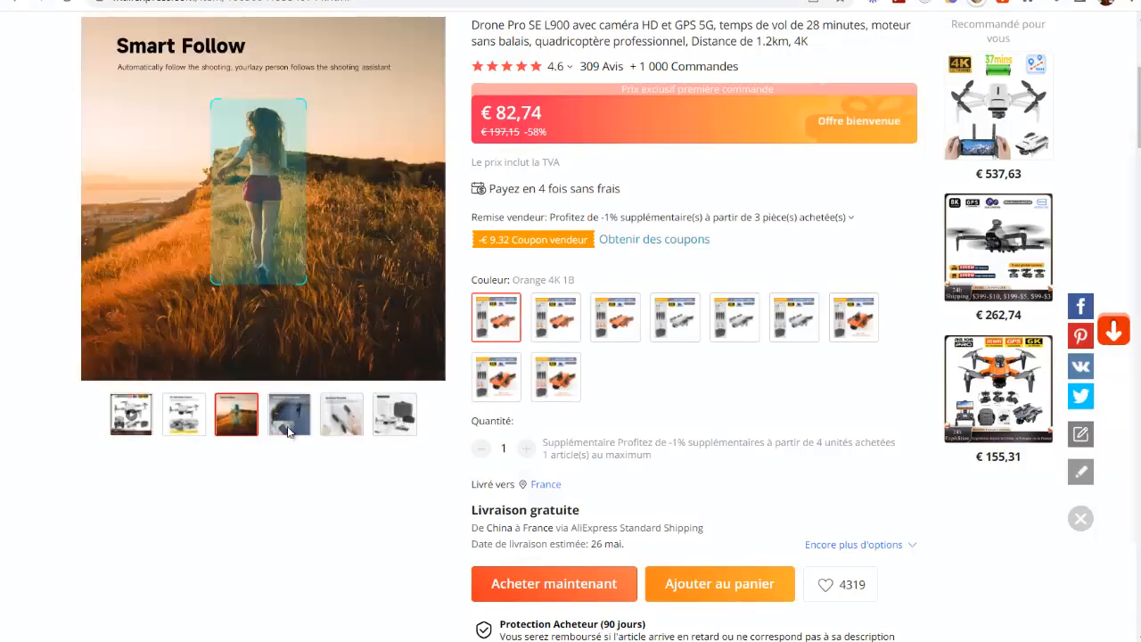
{"action": "scroll", "coordinate": [947, 258], "scroll_direction": "up", "scroll_amount": 2}
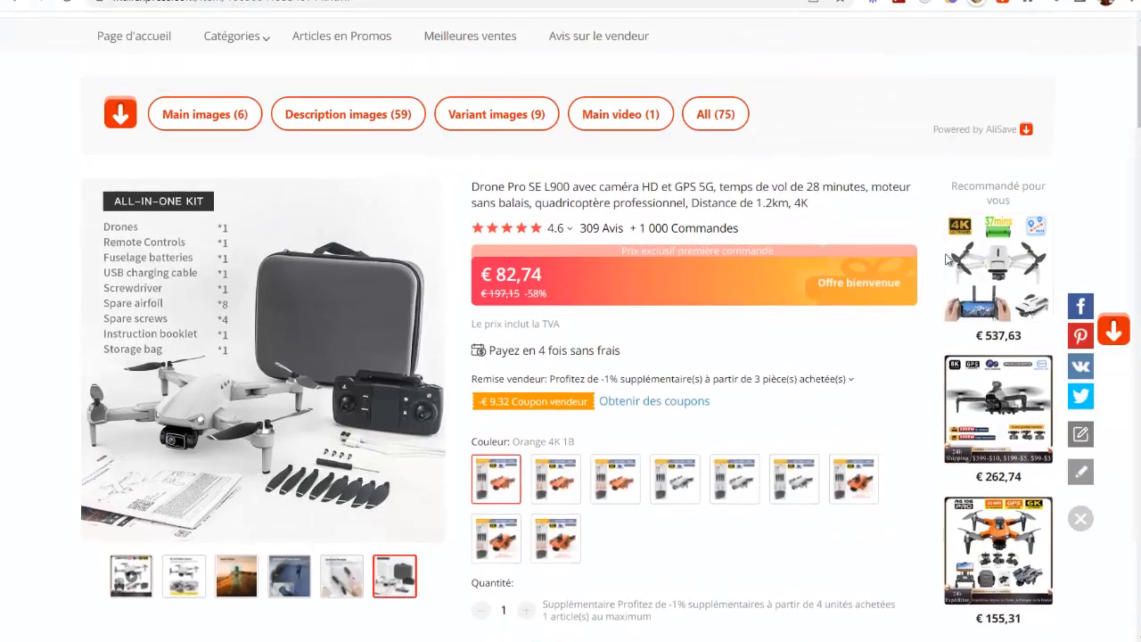
Step: Check the AliSave extension's download options, search Google for "alisave extension chrome" and open its Chrome Web Store result
{"action": "left_click", "coordinate": [1003, 5]}
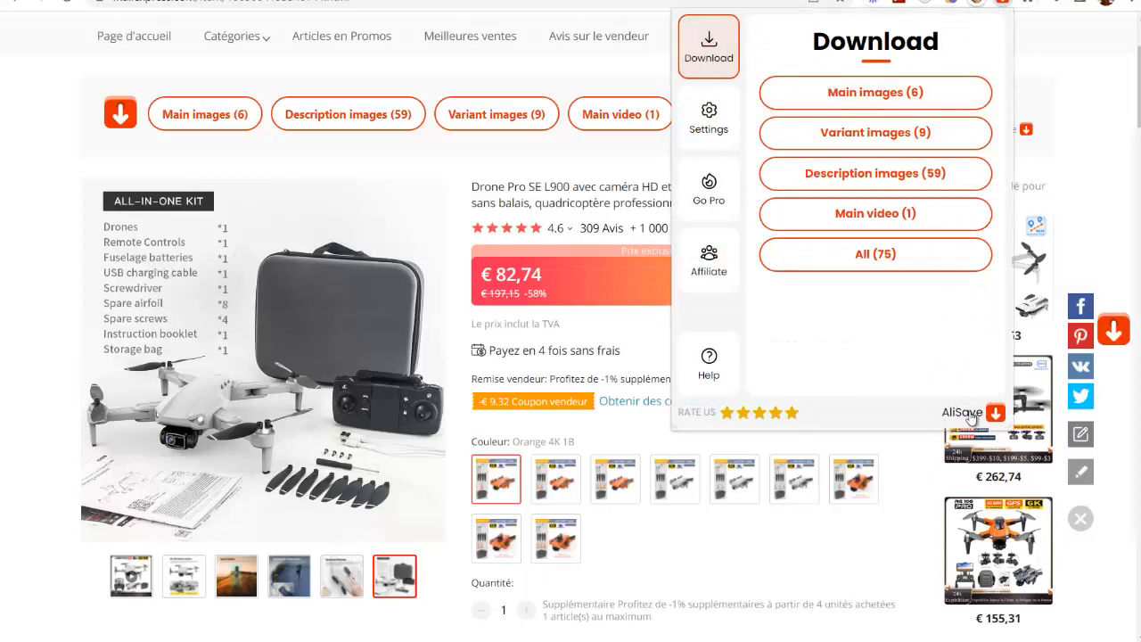
{"action": "key", "text": "ctrl+t"}
{"action": "type", "text": "www.go"}
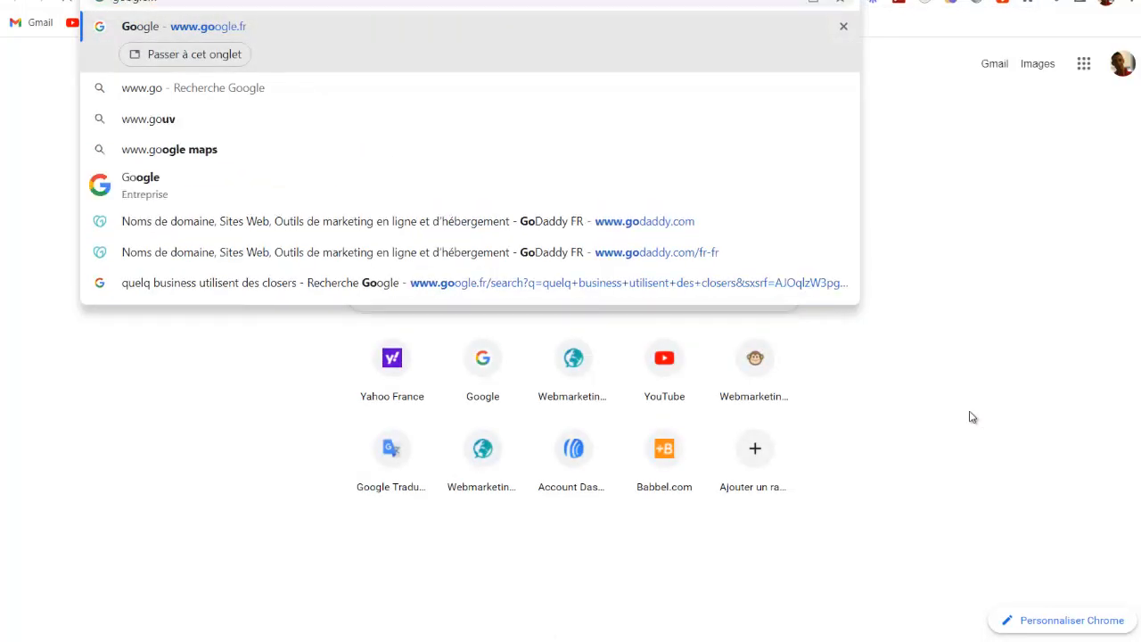
{"action": "key", "text": "Return"}
{"action": "type", "text": "alisav"}
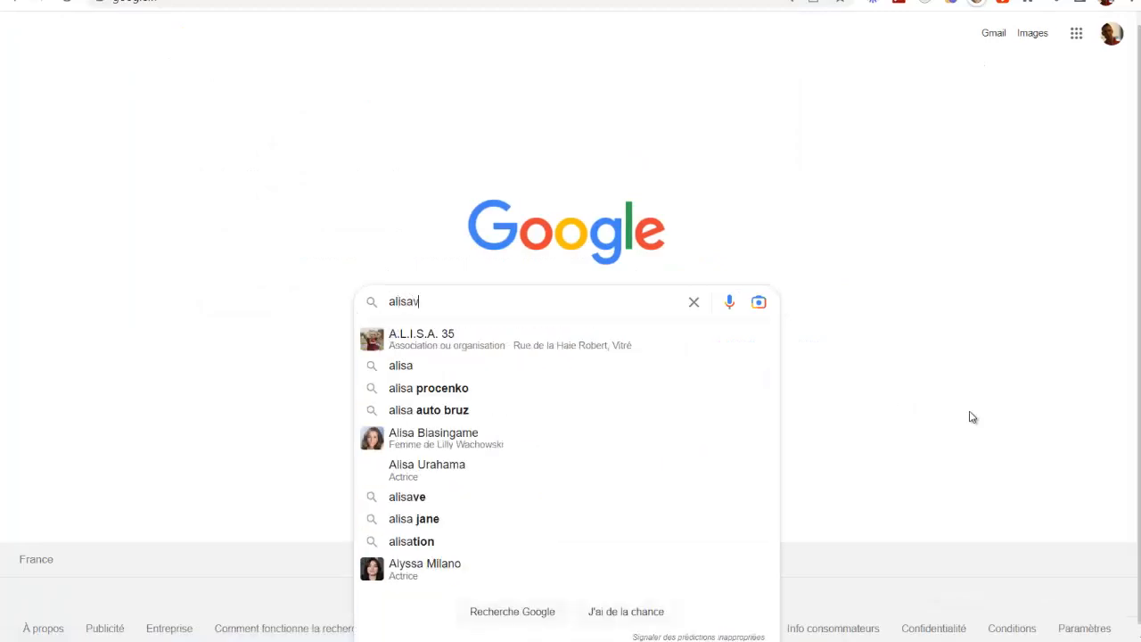
{"action": "type", "text": "e extension chr"}
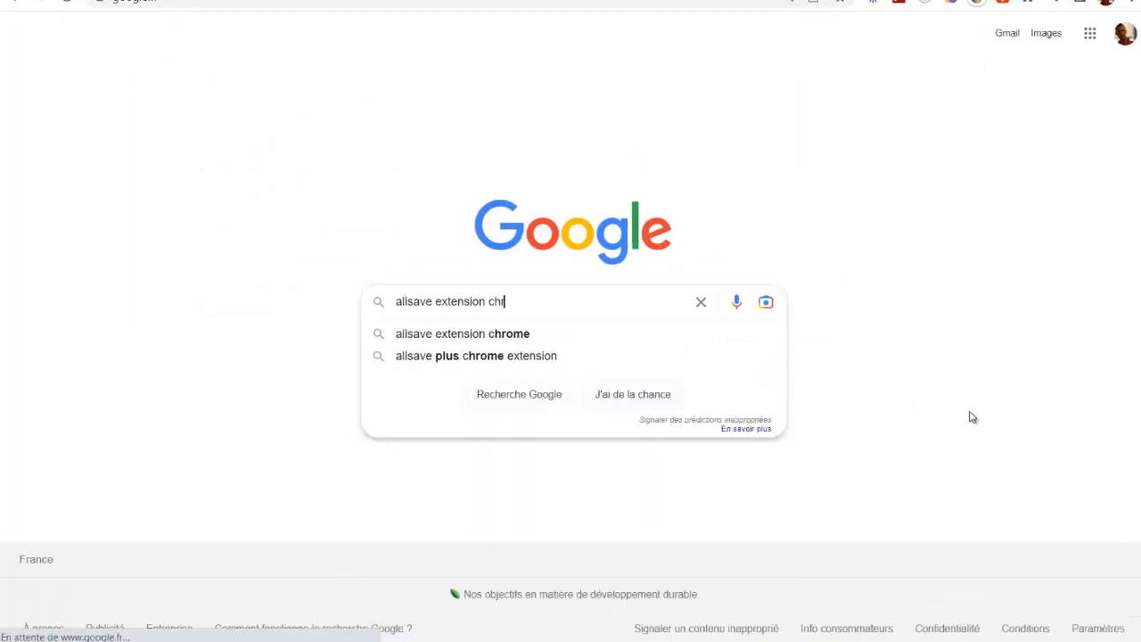
{"action": "type", "text": "ome"}
{"action": "key", "text": "Return"}
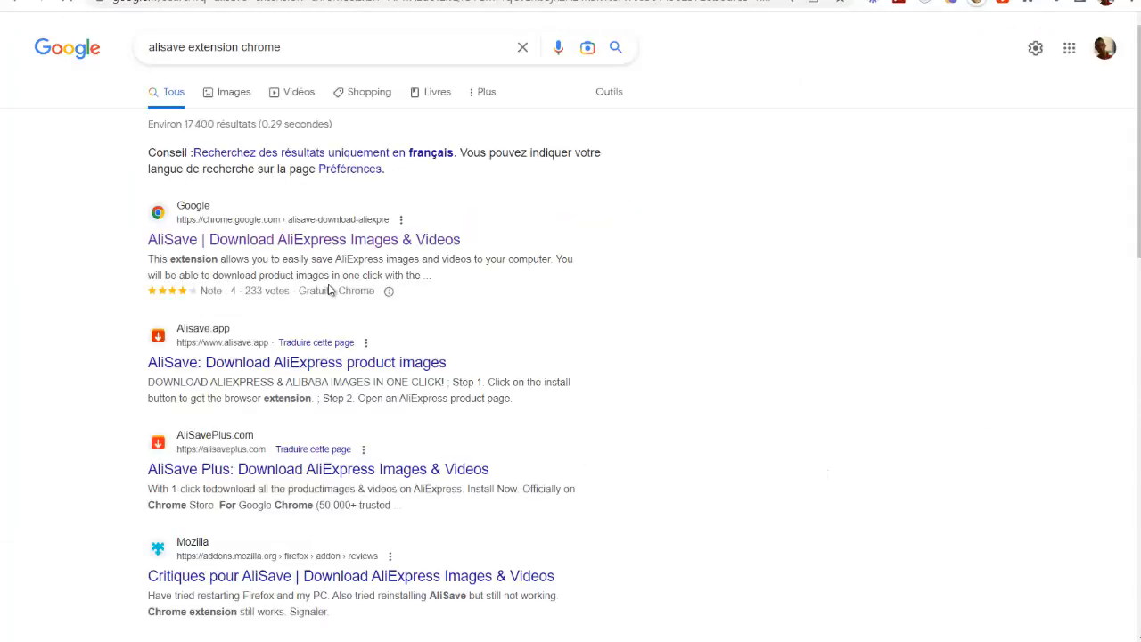
{"action": "left_click", "coordinate": [173, 246]}
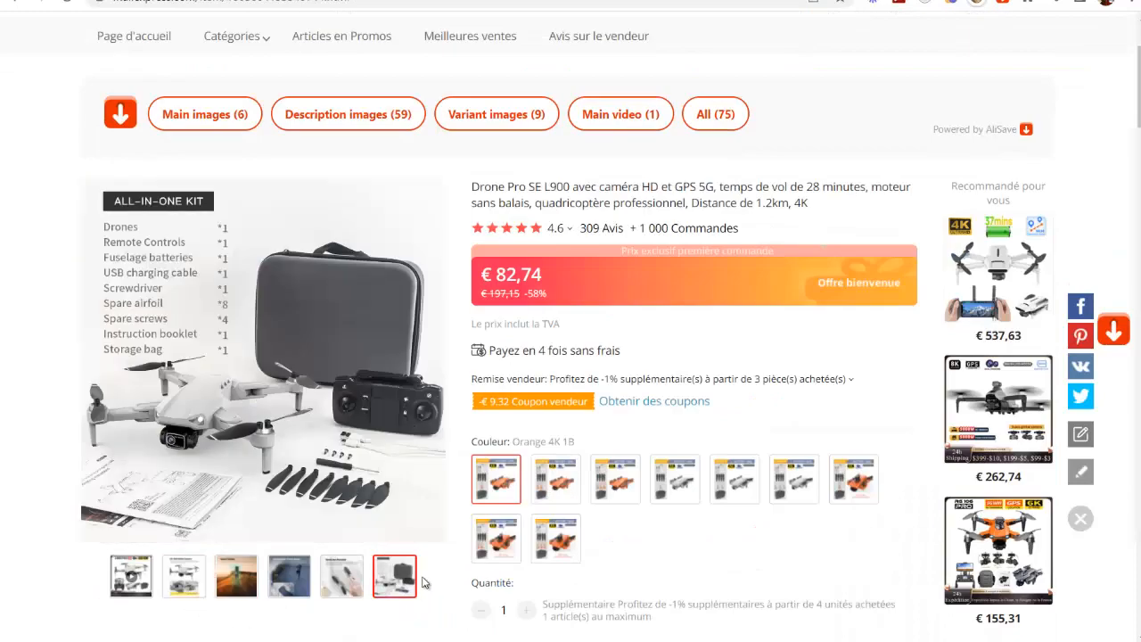
Step: Download the drone's main images from the AliExpress page with AliSave and preview one of the downloaded files
{"action": "left_click", "coordinate": [1003, 7]}
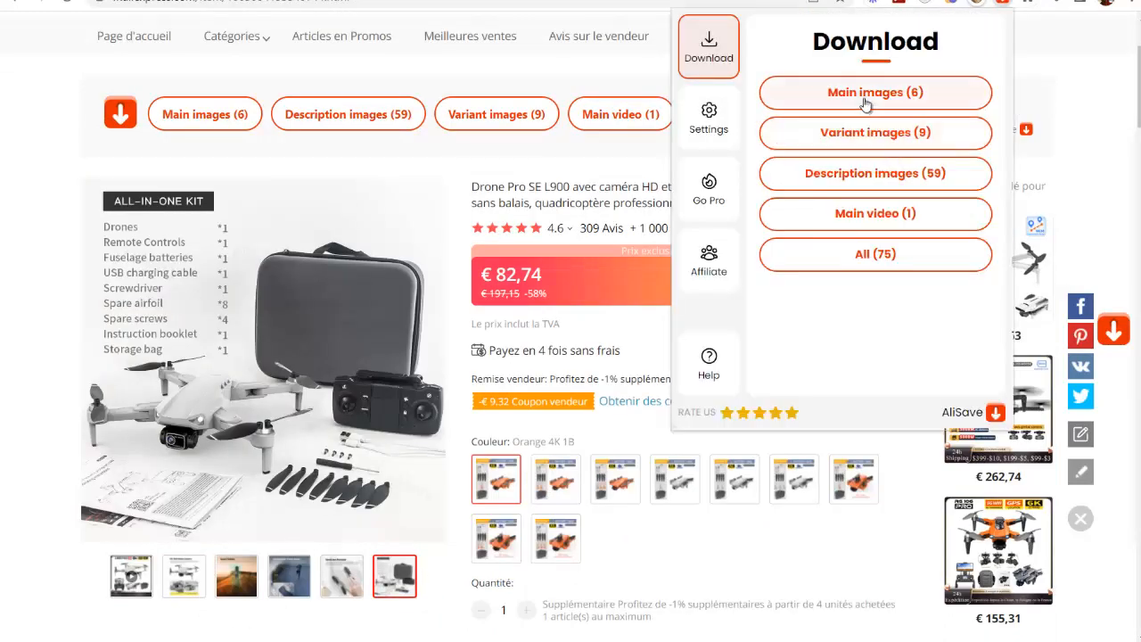
{"action": "left_click", "coordinate": [873, 92]}
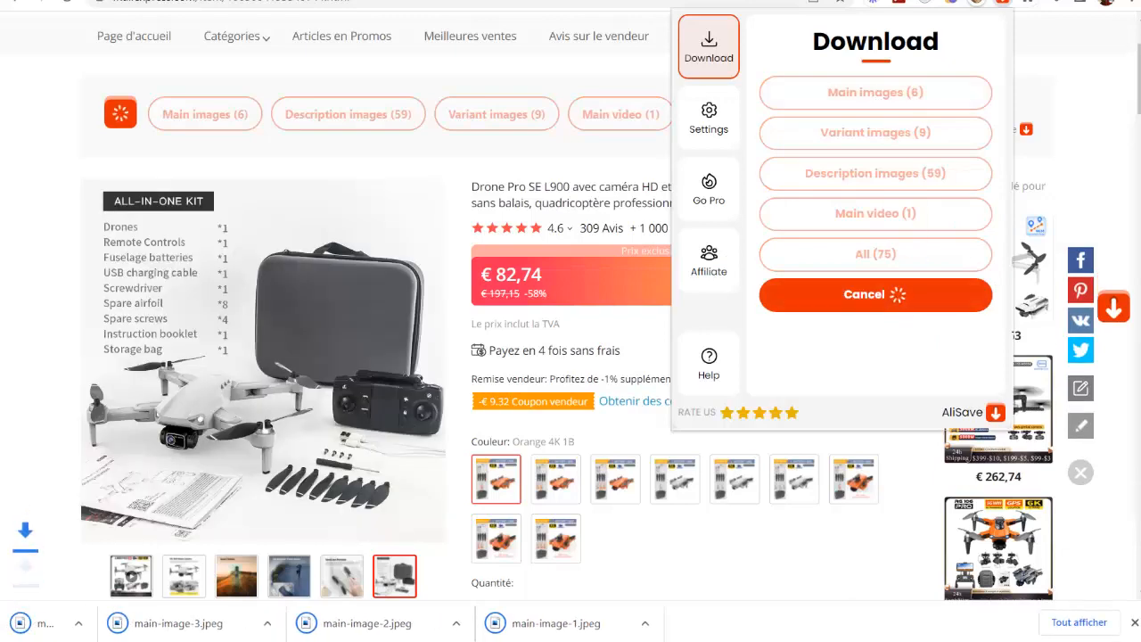
{"action": "left_click", "coordinate": [538, 623]}
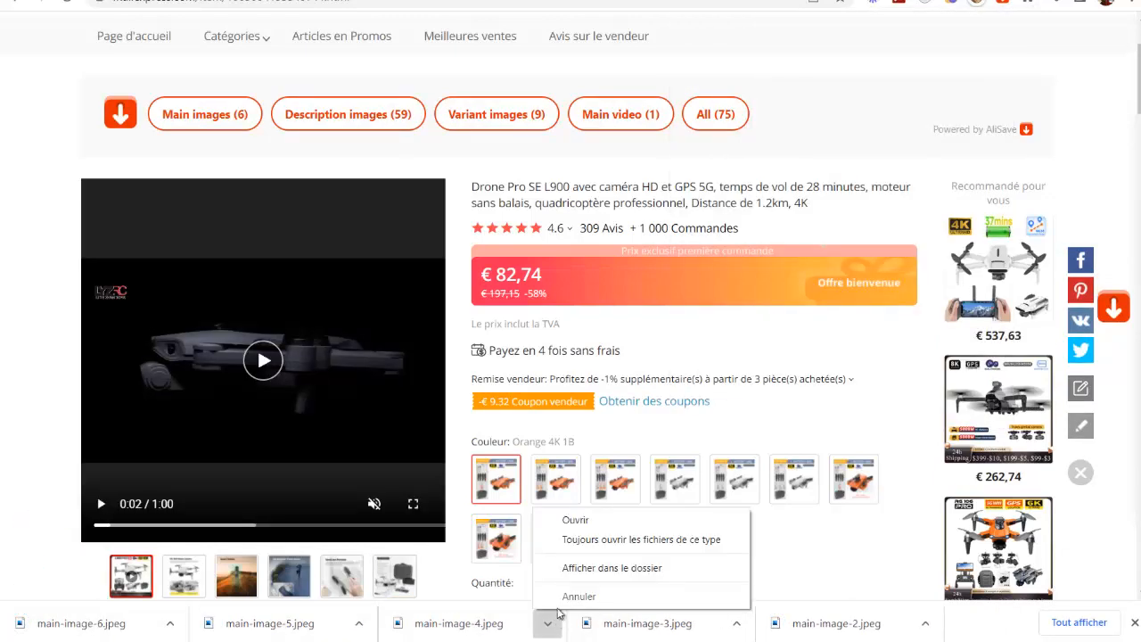
{"action": "left_click", "coordinate": [570, 521]}
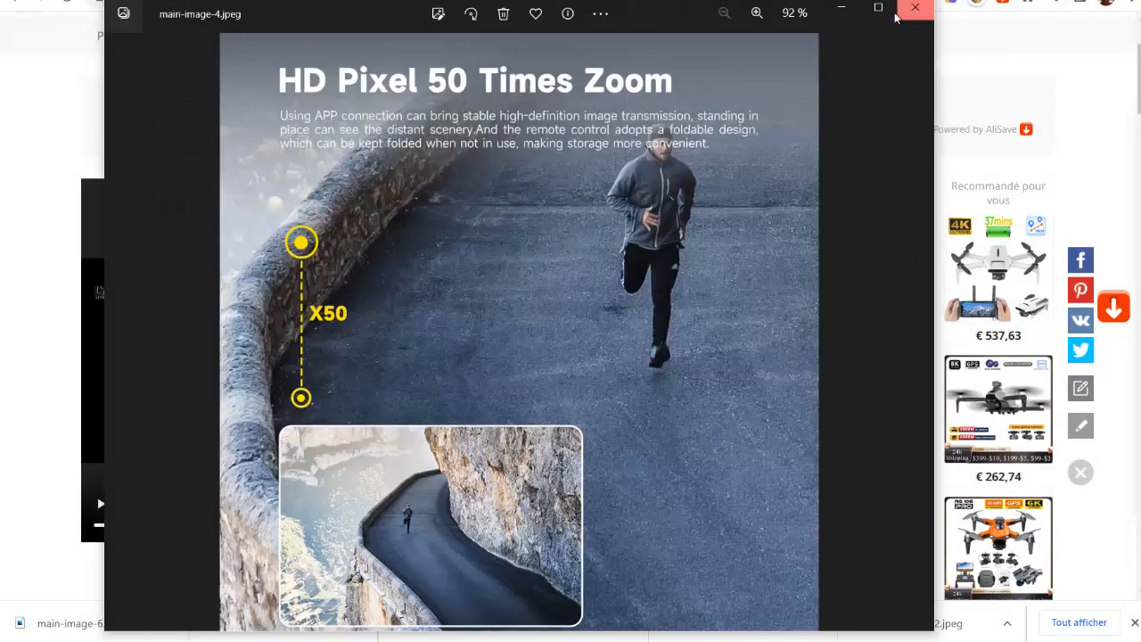
{"action": "left_click", "coordinate": [913, 7]}
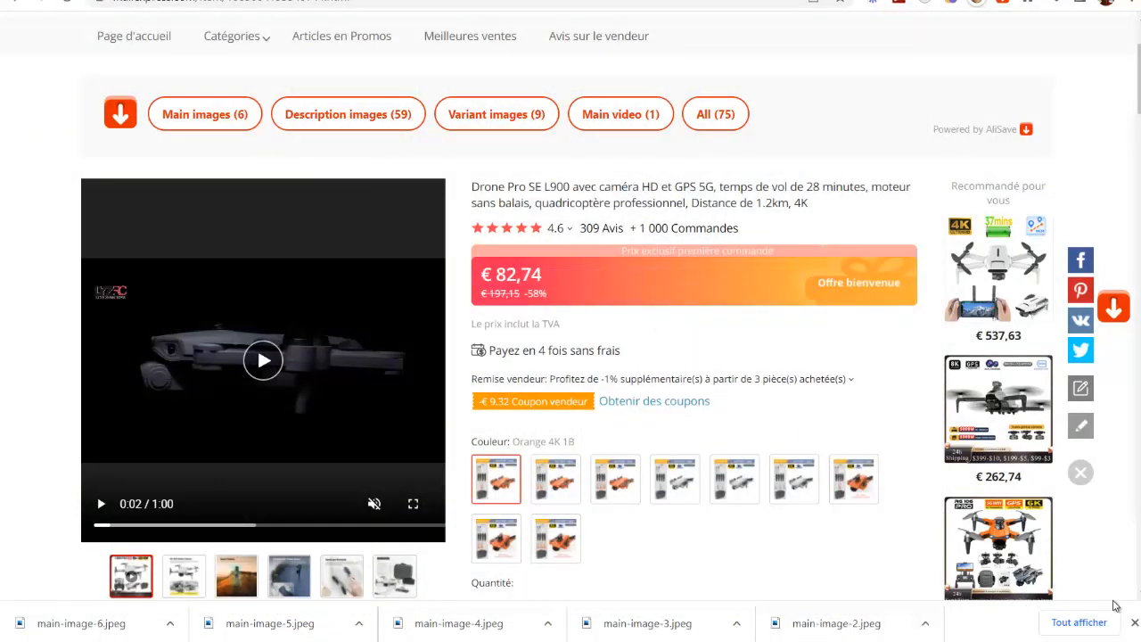
{"action": "left_click", "coordinate": [1133, 622]}
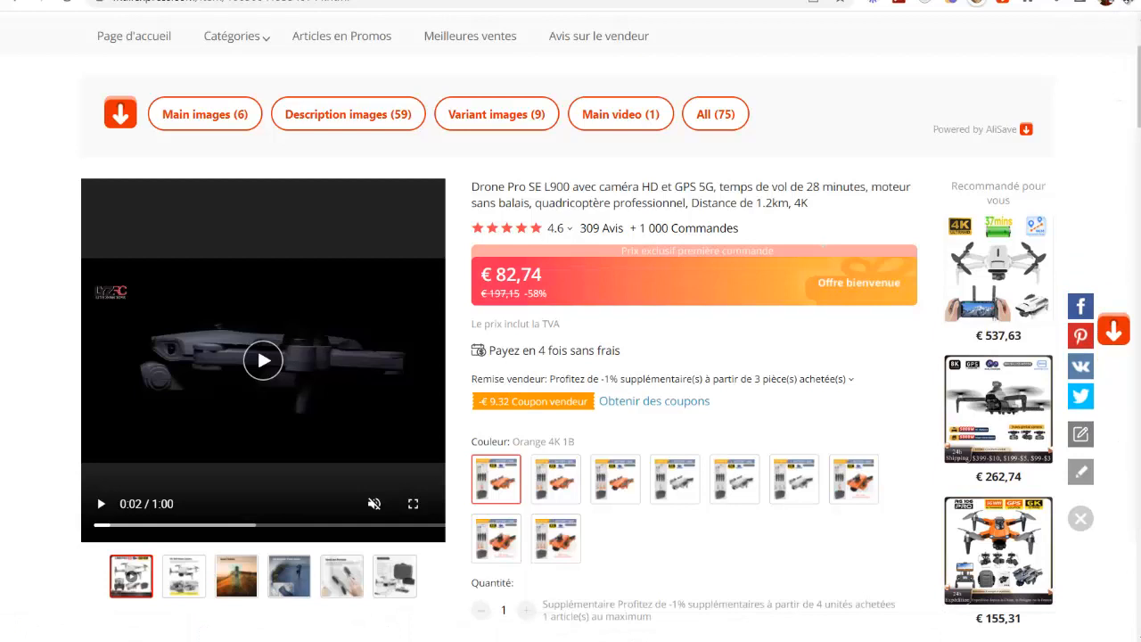
Step: Open the browser's developer tools and inspect the product video element on the drone page
{"action": "left_click", "coordinate": [1130, 3]}
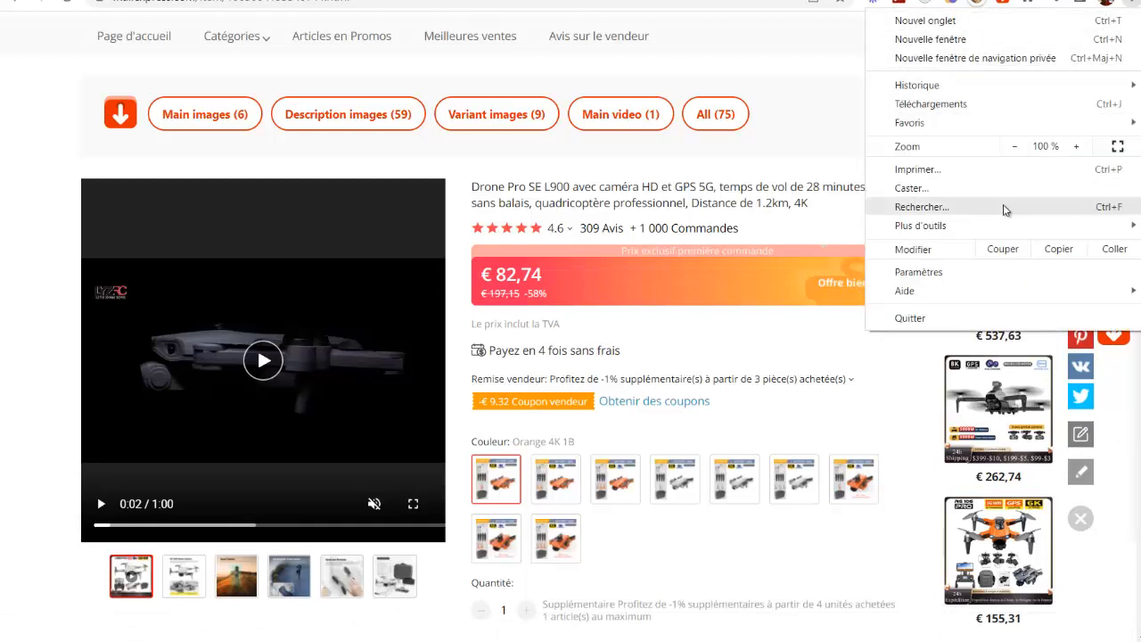
{"action": "mouse_move", "coordinate": [979, 224]}
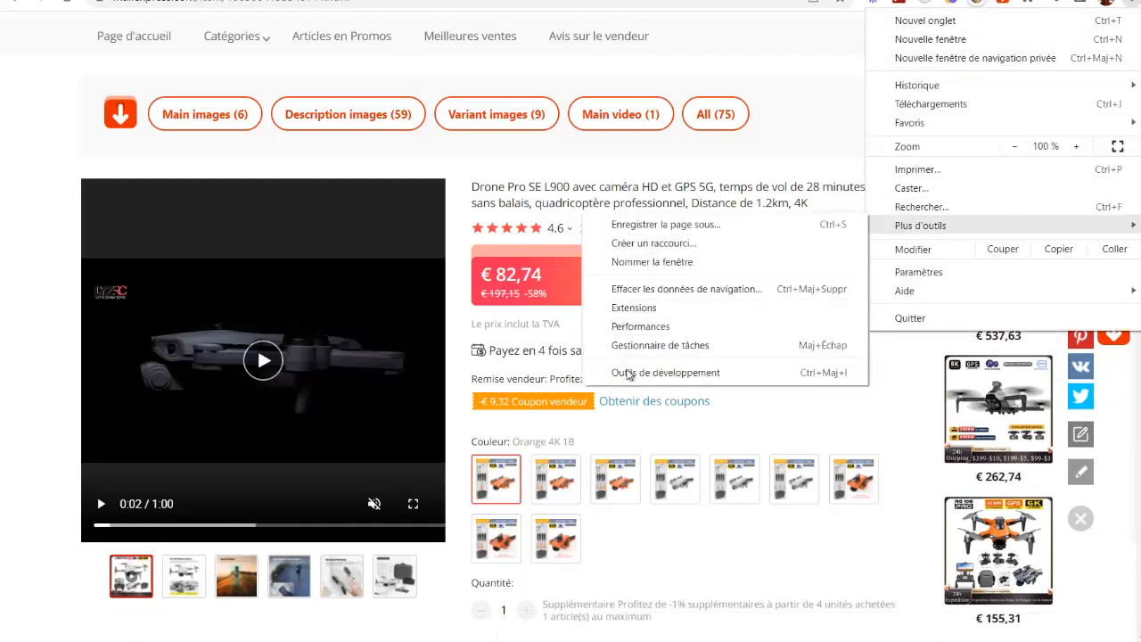
{"action": "left_click", "coordinate": [628, 374]}
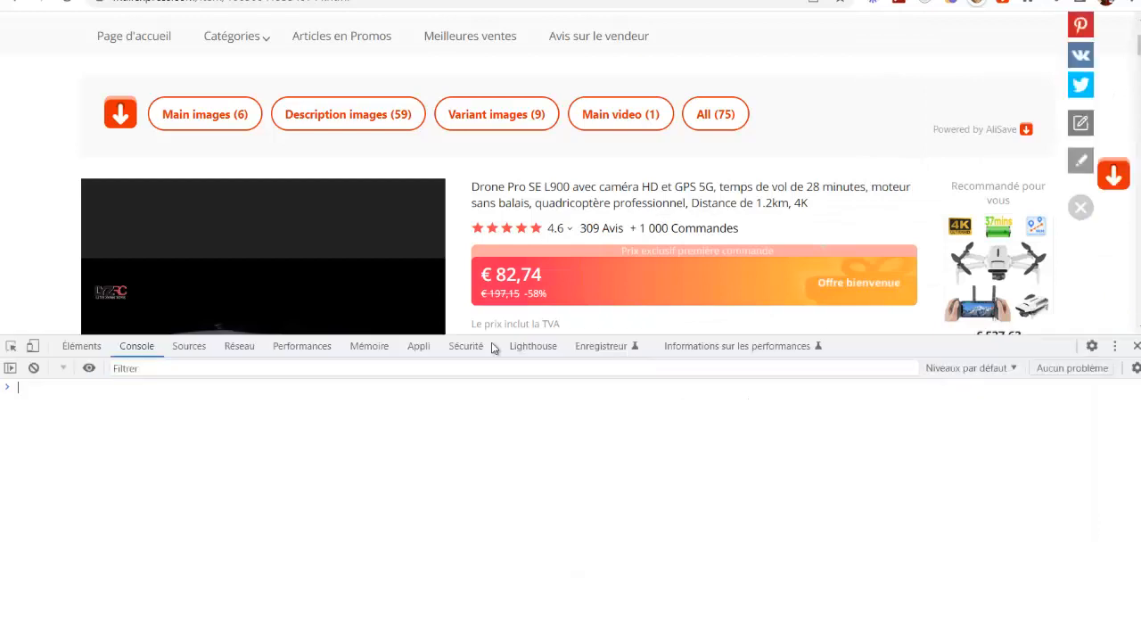
{"action": "left_click", "coordinate": [11, 347]}
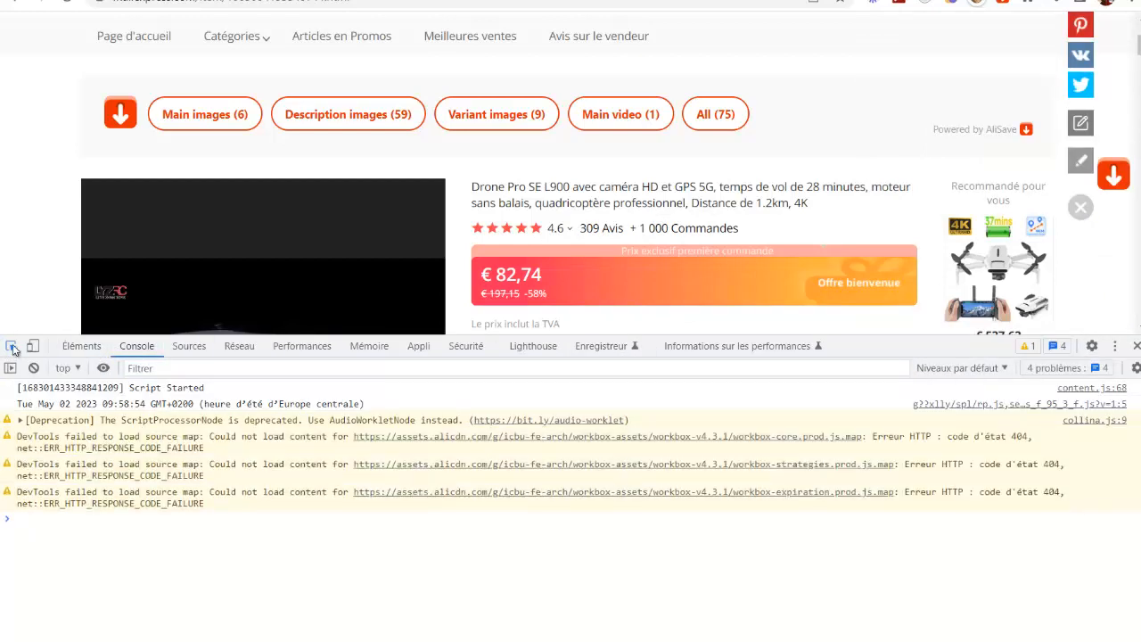
{"action": "left_click", "coordinate": [208, 290]}
{"action": "scroll", "coordinate": [211, 277], "scroll_direction": "down", "scroll_amount": 1}
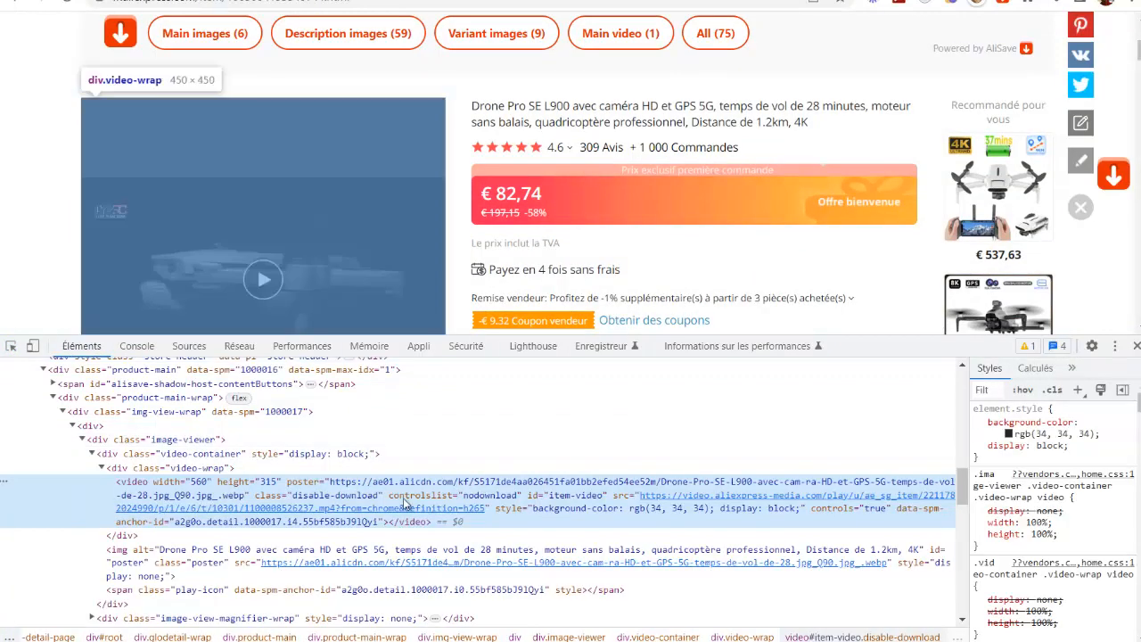
Step: Open the product video's MP4 source link on its own page, pause the playback and select the video's address
{"action": "double_click", "coordinate": [427, 512]}
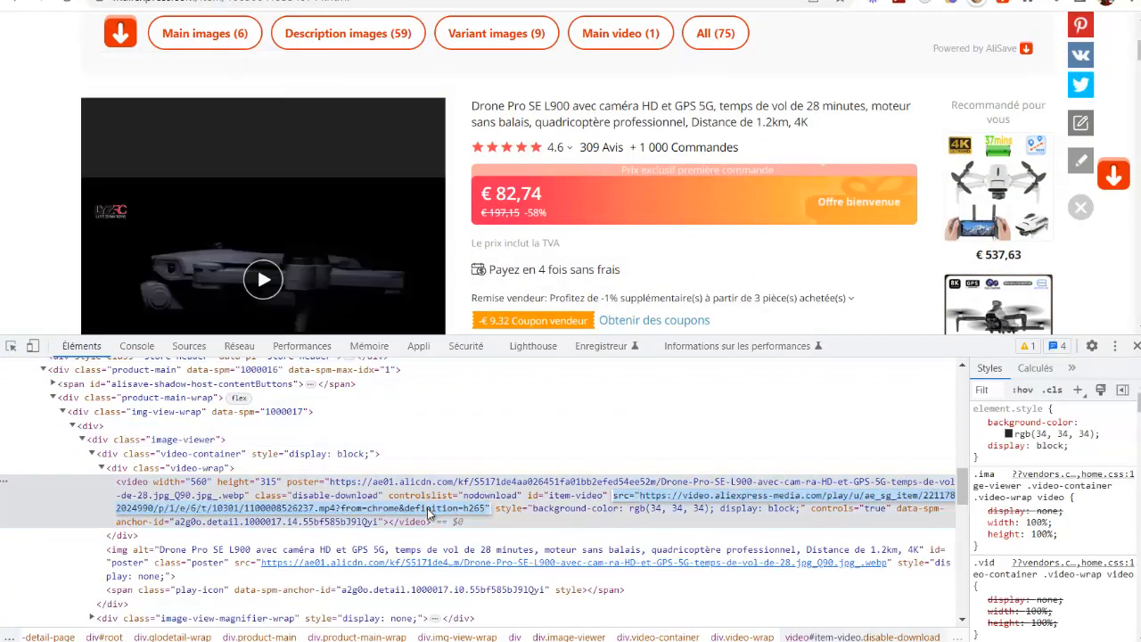
{"action": "left_click", "coordinate": [433, 511]}
{"action": "key", "text": "ctrl+a"}
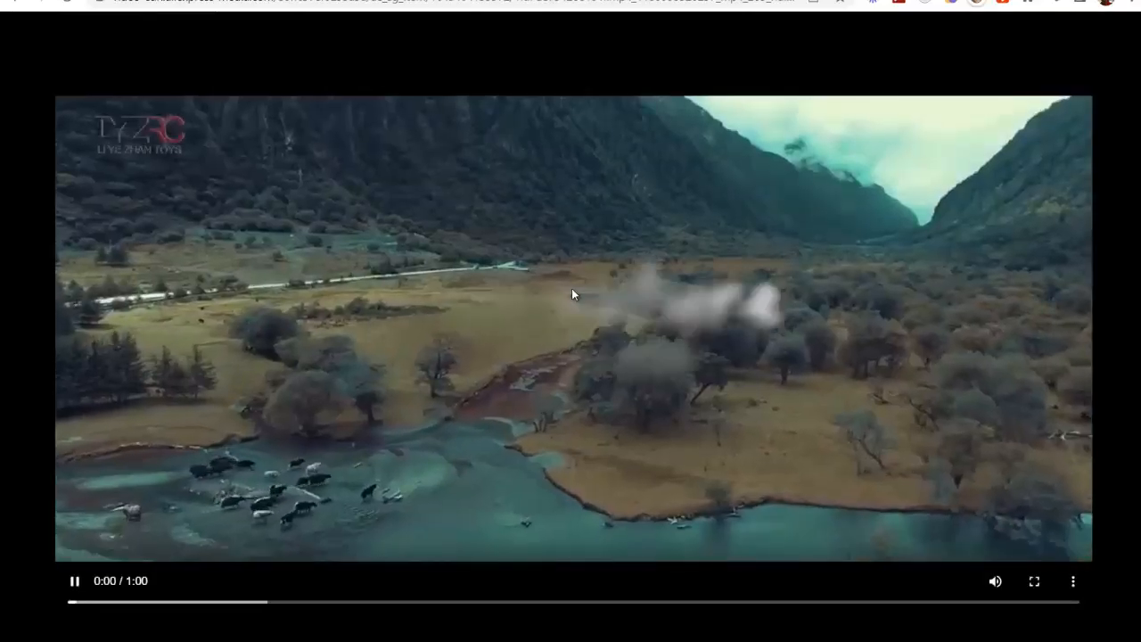
{"action": "left_click", "coordinate": [572, 288]}
{"action": "left_click", "coordinate": [386, 2]}
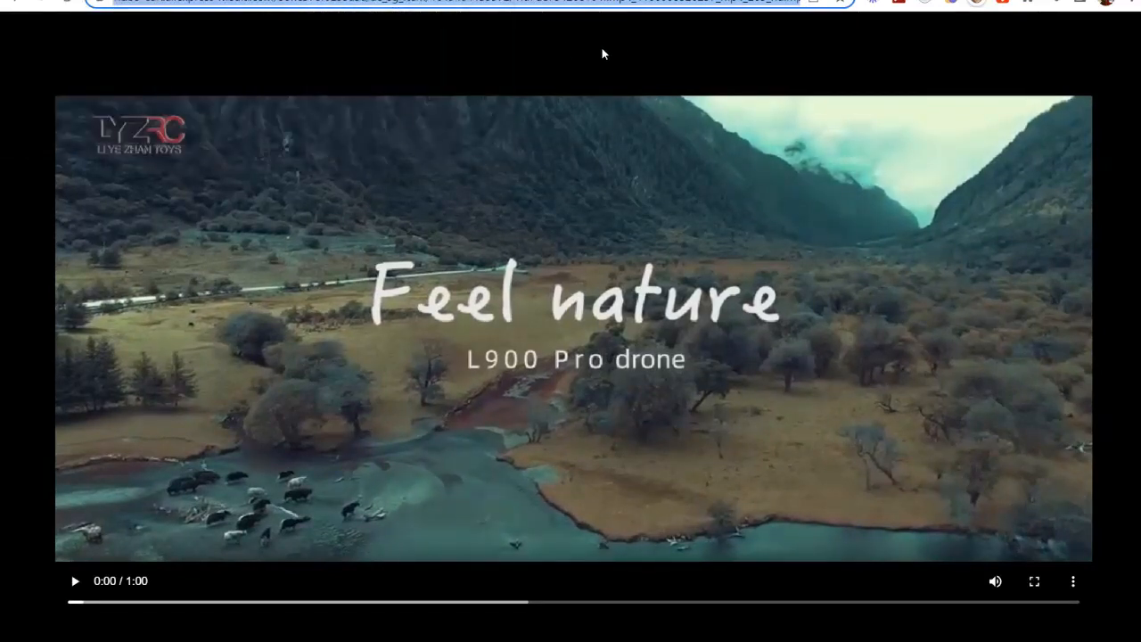
Step: Return to the Ecomclic workspaces and open the campaign list of the WebmarketingFrenchie workspace
{"action": "left_click", "coordinate": [59, 1]}
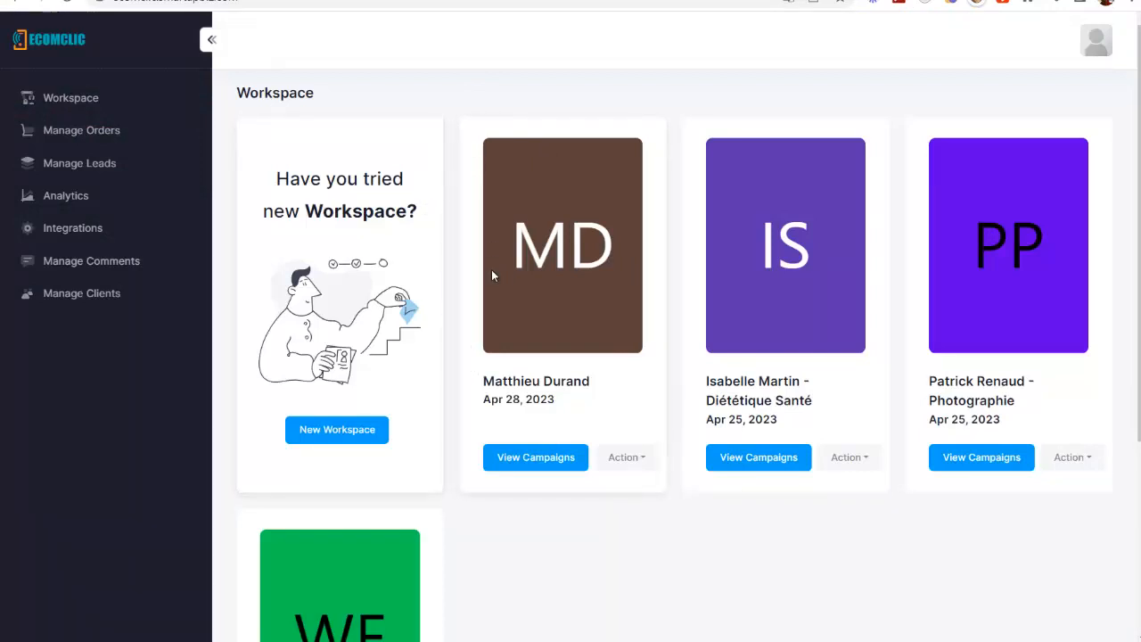
{"action": "scroll", "coordinate": [475, 456], "scroll_direction": "down", "scroll_amount": 1}
{"action": "scroll", "coordinate": [475, 456], "scroll_direction": "down", "scroll_amount": 3}
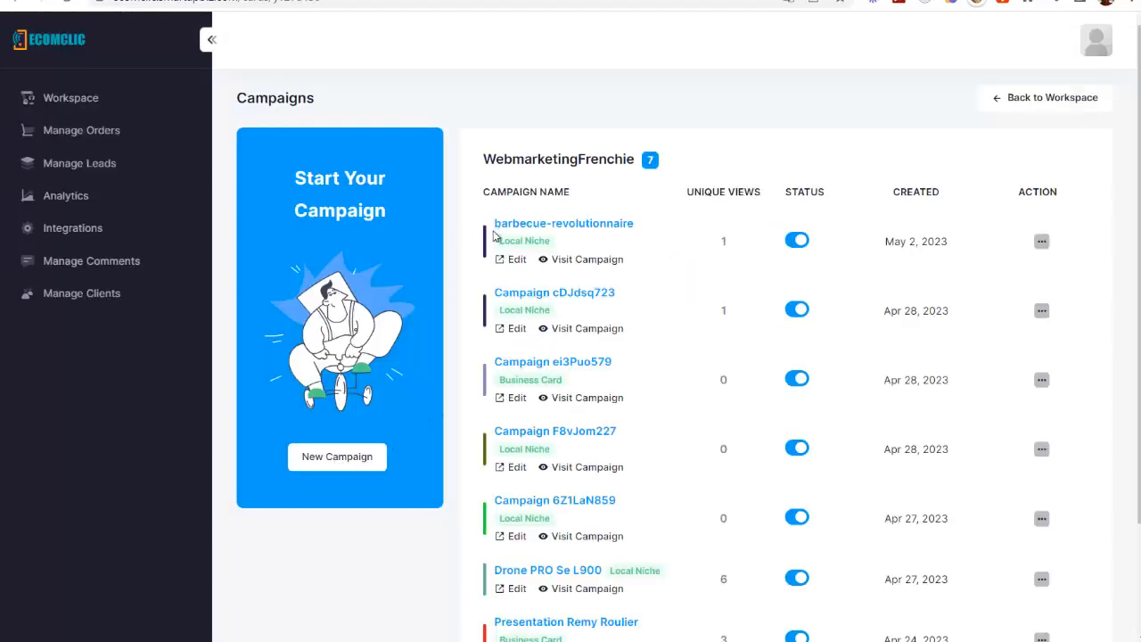
{"action": "scroll", "coordinate": [554, 241], "scroll_direction": "down", "scroll_amount": 3}
{"action": "scroll", "coordinate": [602, 489], "scroll_direction": "up", "scroll_amount": 3}
Step: Create a new Local Niche campaign from the InkWorld tattoo template on the second page of templates
{"action": "left_click", "coordinate": [334, 459]}
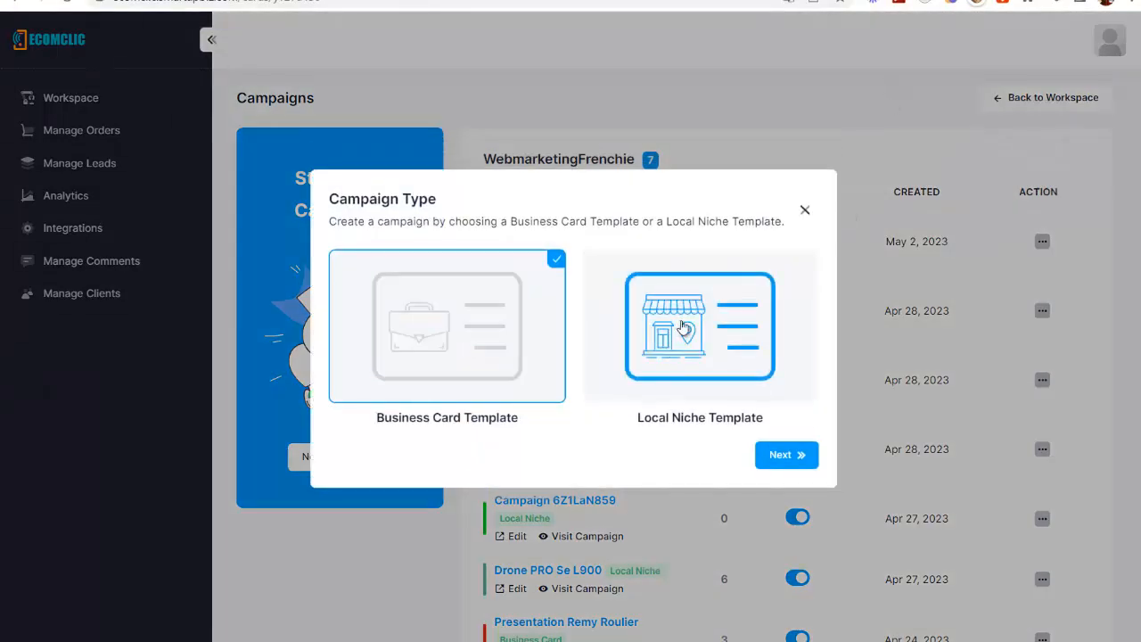
{"action": "left_click", "coordinate": [653, 358]}
{"action": "left_click", "coordinate": [787, 454]}
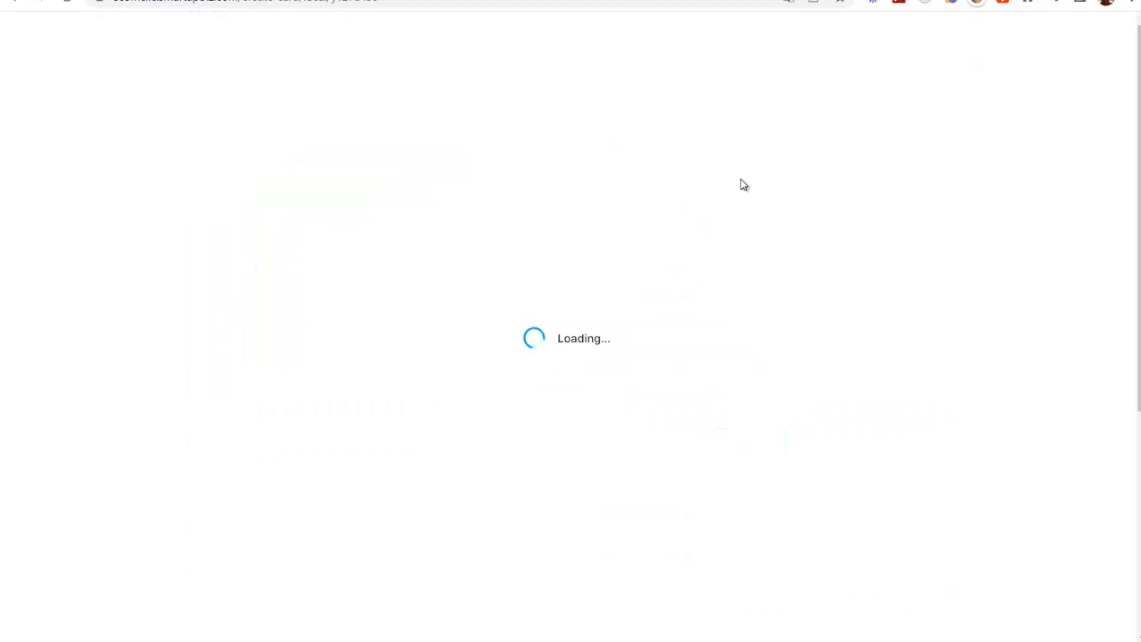
{"action": "scroll", "coordinate": [946, 211], "scroll_direction": "down", "scroll_amount": 4}
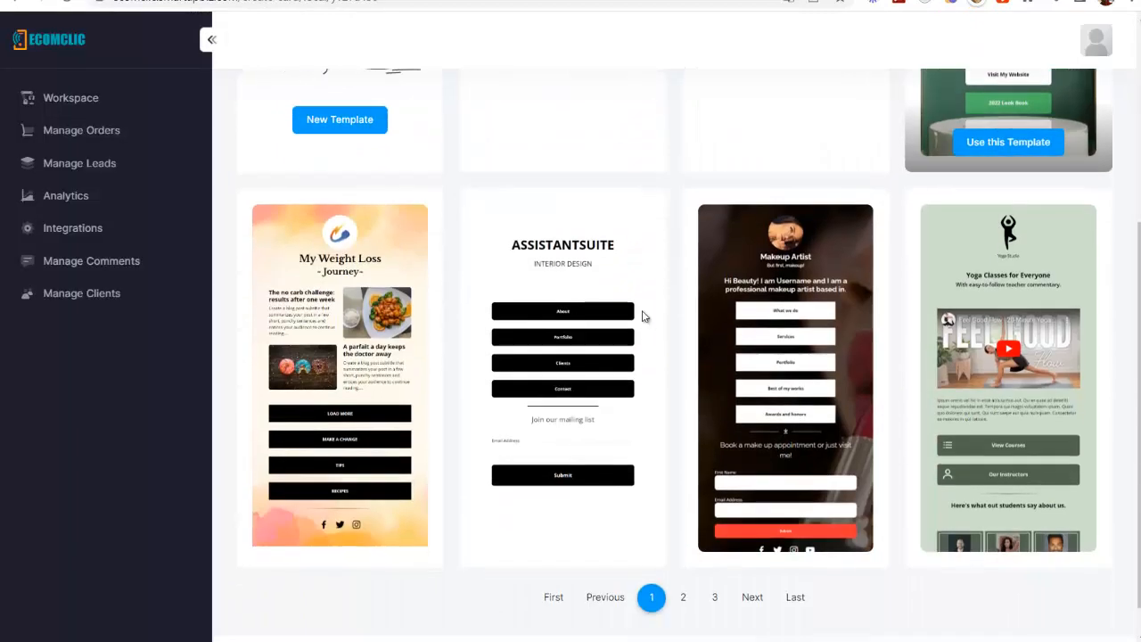
{"action": "left_click", "coordinate": [683, 597]}
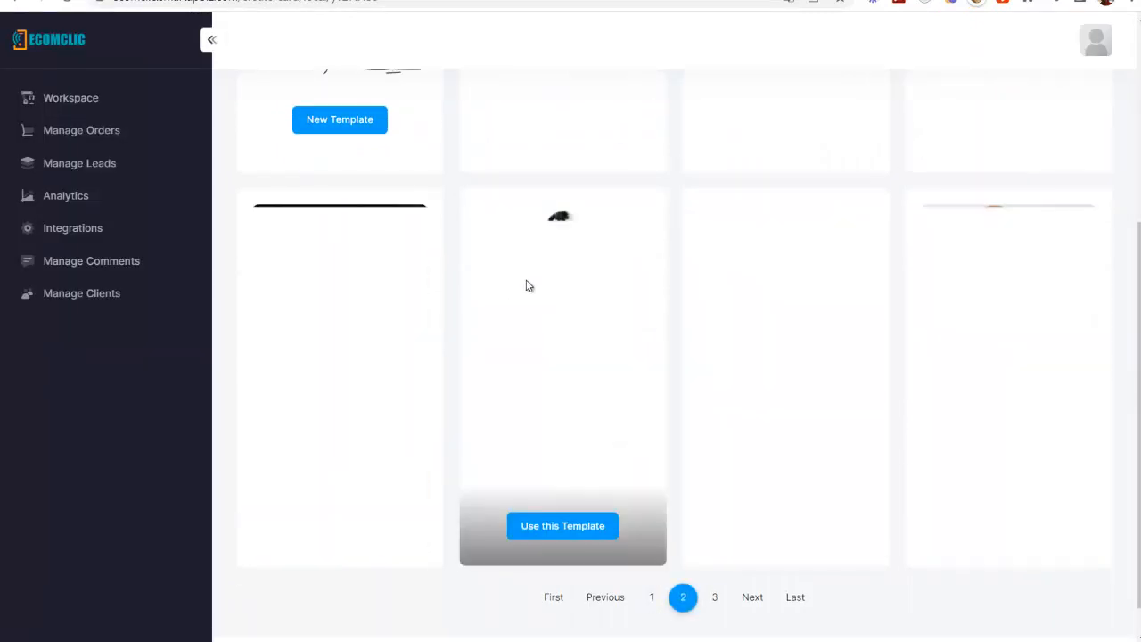
{"action": "scroll", "coordinate": [325, 375], "scroll_direction": "up", "scroll_amount": 1}
{"action": "scroll", "coordinate": [325, 374], "scroll_direction": "down", "scroll_amount": 1}
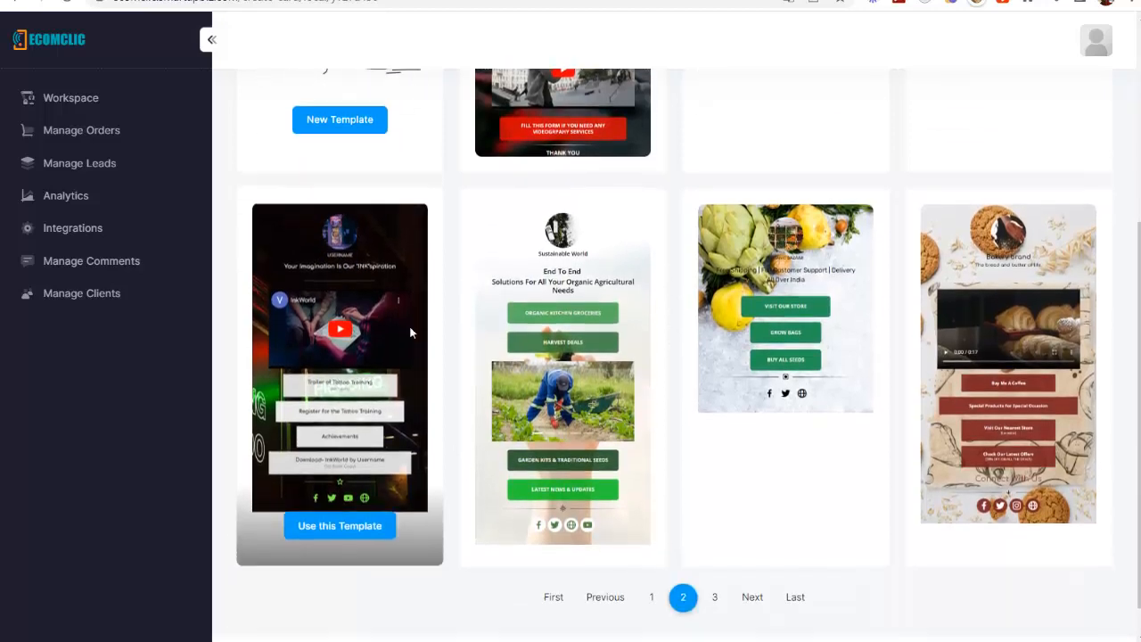
{"action": "left_click", "coordinate": [339, 525]}
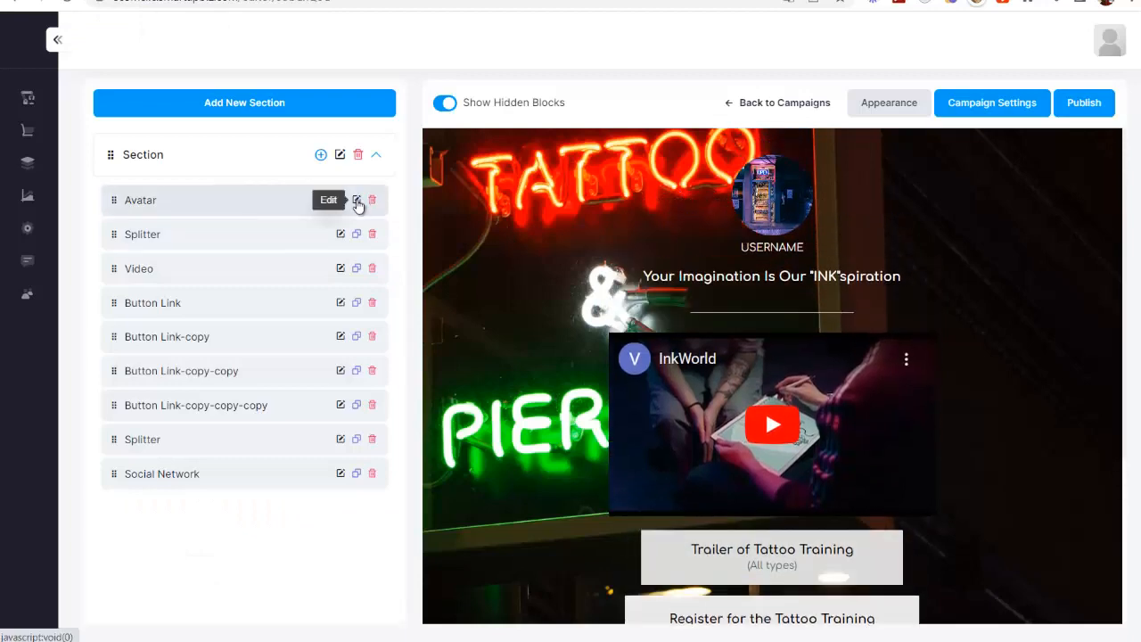
Step: Replace the tagline under USERNAME in the Avatar block with "SUPER DRONE POUR FILMER VOS REVES !"
{"action": "left_click", "coordinate": [356, 202]}
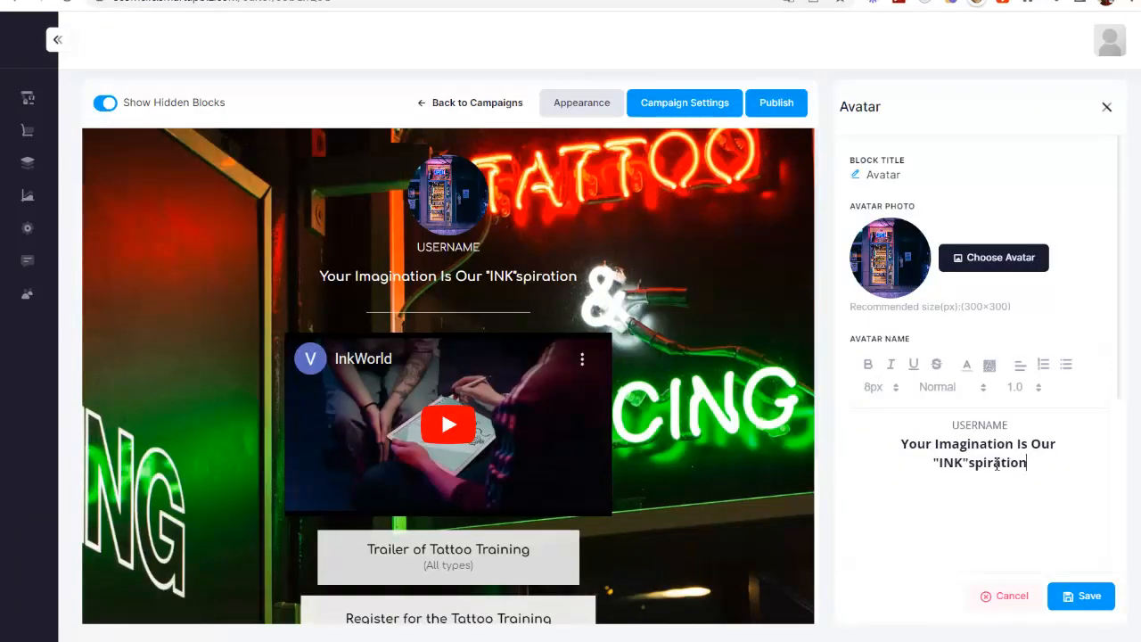
{"action": "left_click_drag", "start_coordinate": [1029, 463], "coordinate": [876, 452]}
{"action": "type", "text": "SUPE"}
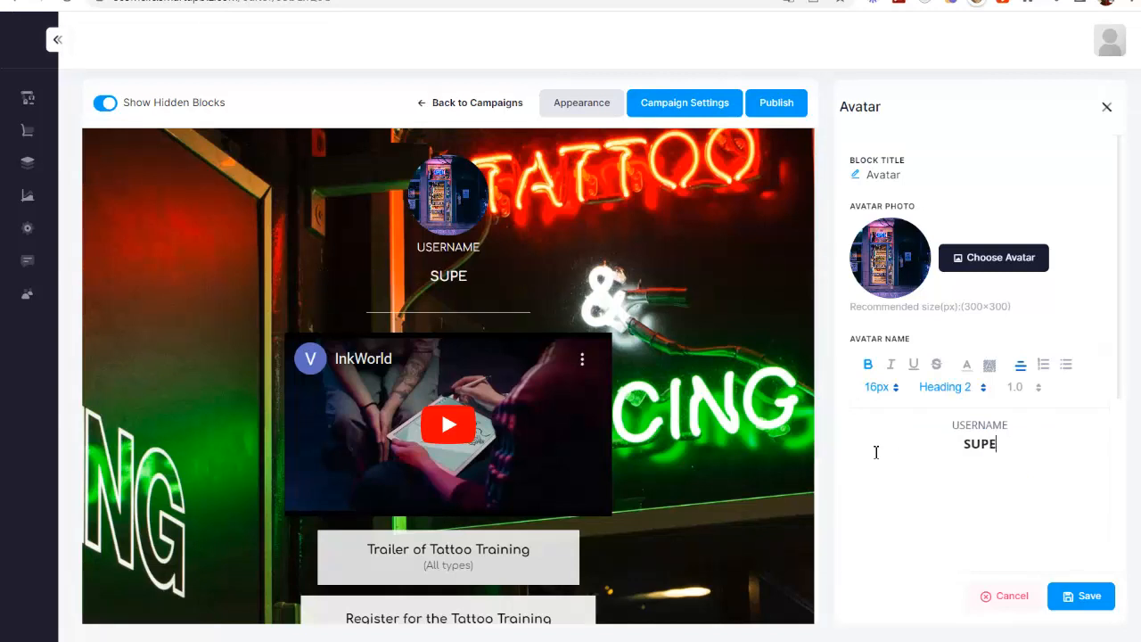
{"action": "type", "text": "R DRONE POUR FILME"}
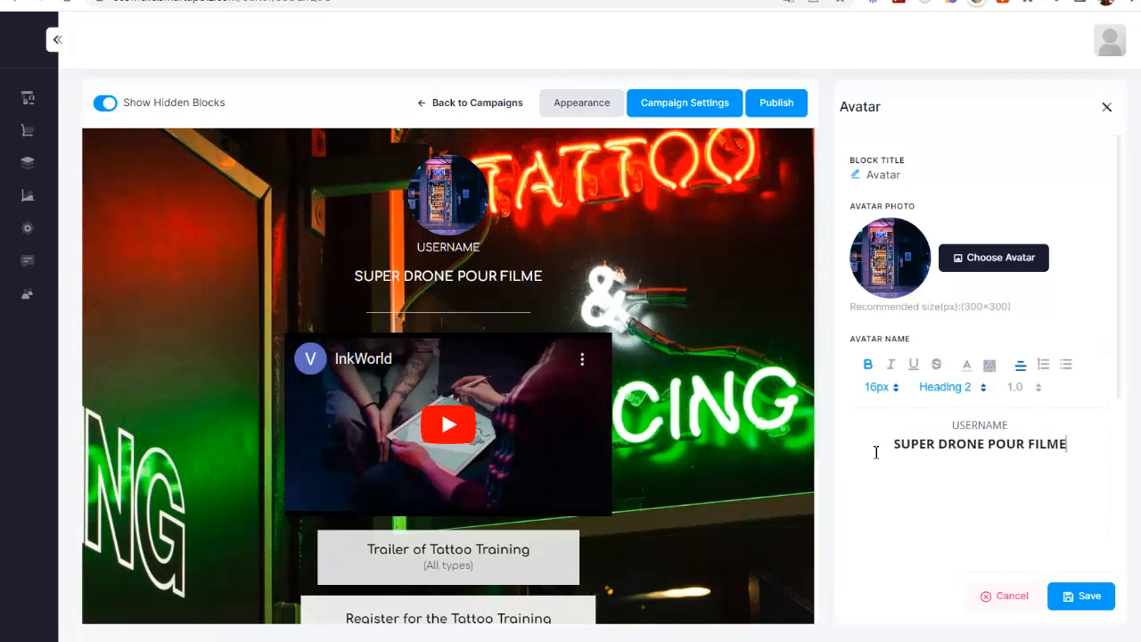
{"action": "type", "text": "R VOS REVES !"}
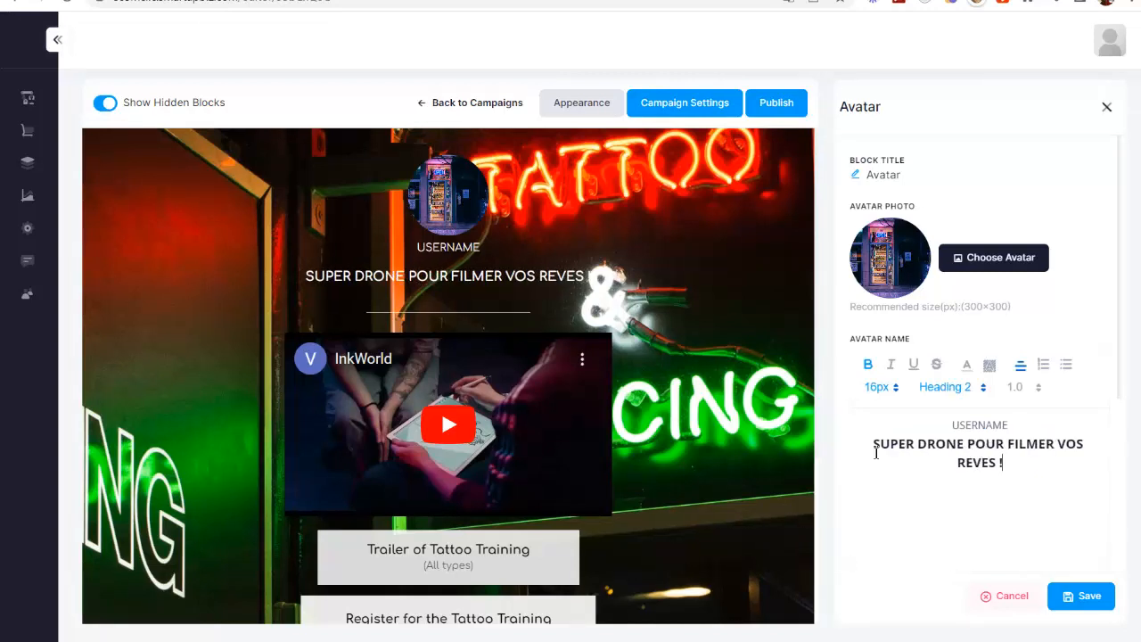
Step: Set the font size of the Avatar block's drone tagline to 26px and save the block
{"action": "left_click_drag", "start_coordinate": [1004, 464], "coordinate": [858, 438]}
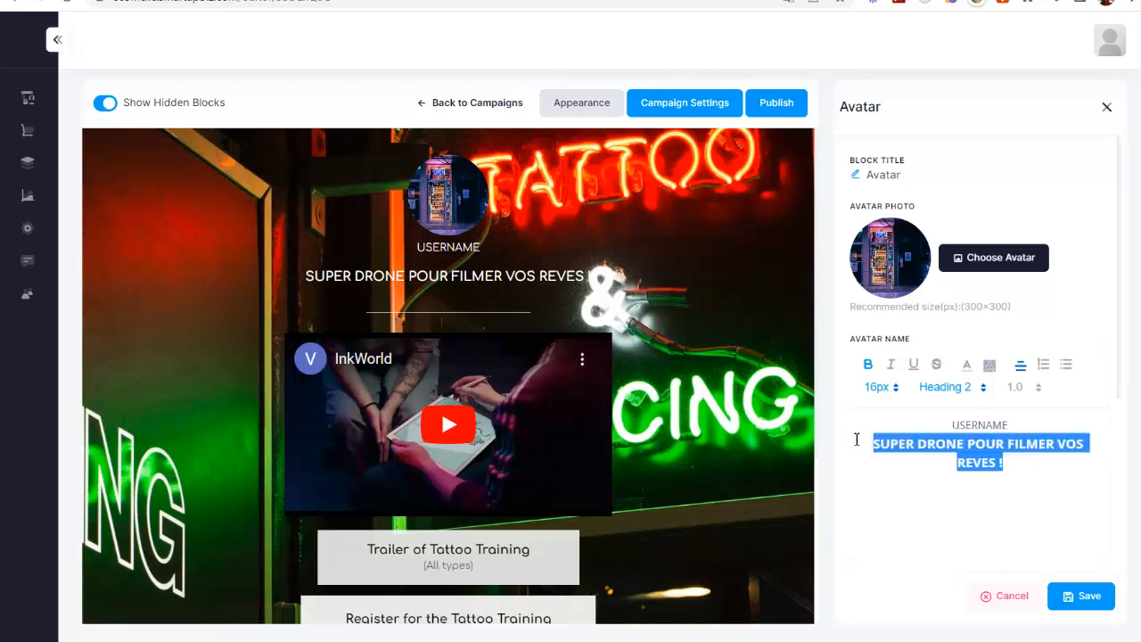
{"action": "left_click", "coordinate": [879, 387]}
{"action": "scroll", "coordinate": [887, 528], "scroll_direction": "down", "scroll_amount": 3}
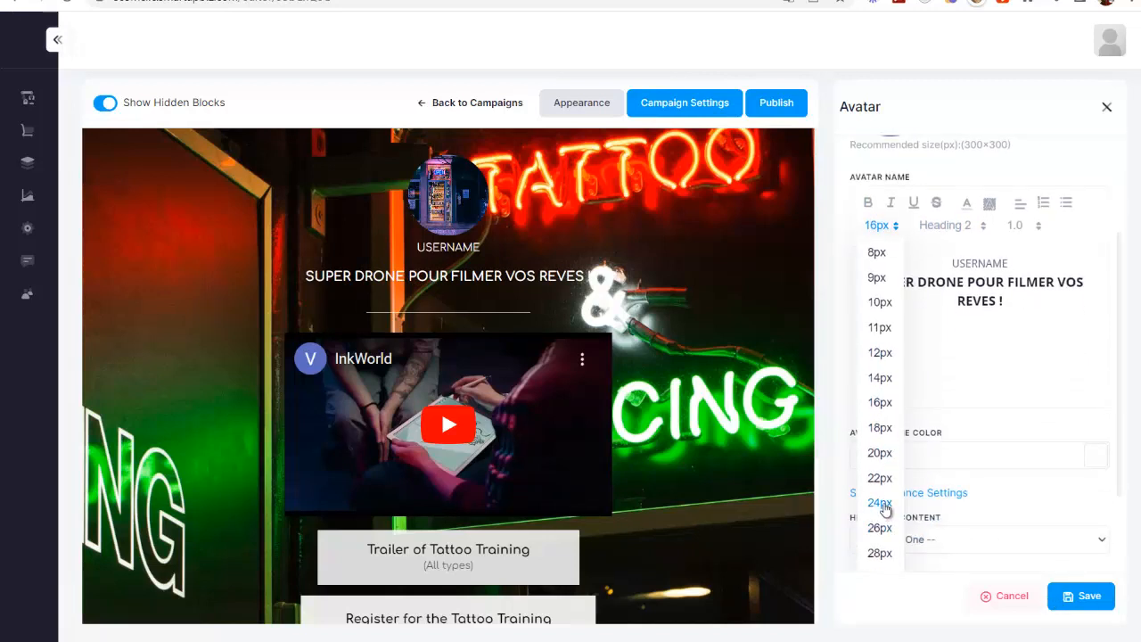
{"action": "left_click", "coordinate": [881, 528]}
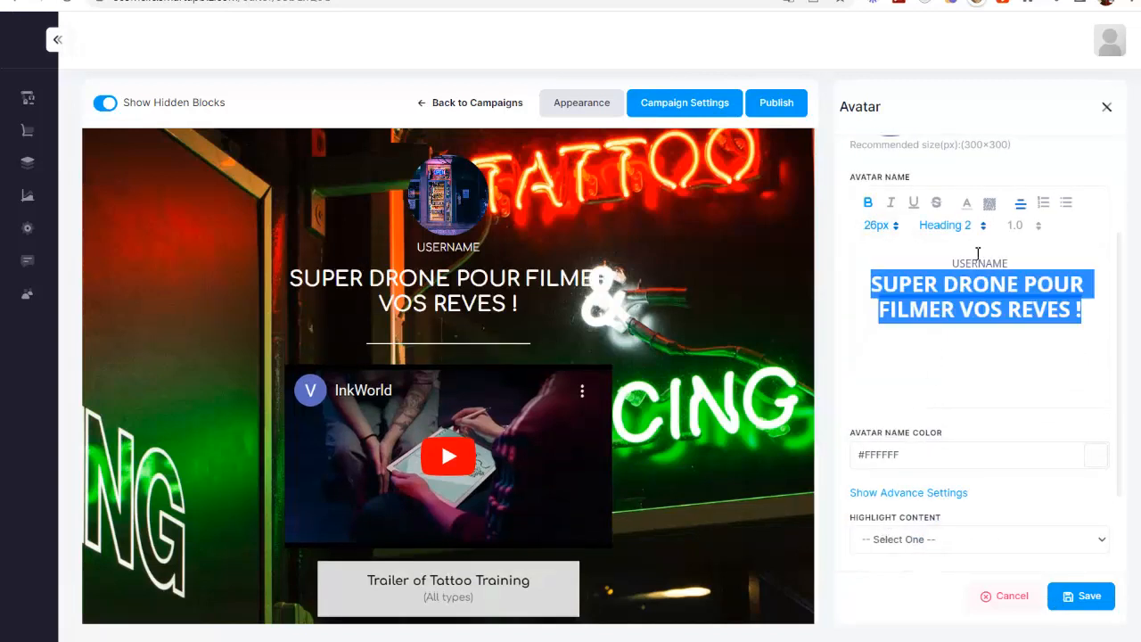
{"action": "scroll", "coordinate": [918, 439], "scroll_direction": "down", "scroll_amount": 3}
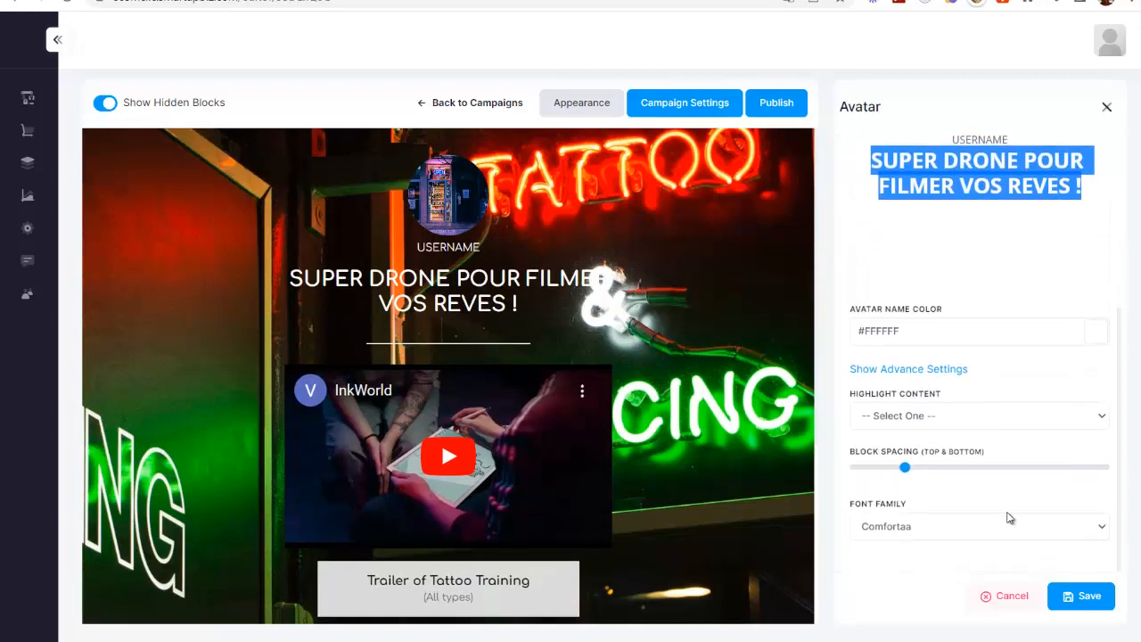
{"action": "left_click", "coordinate": [1083, 596]}
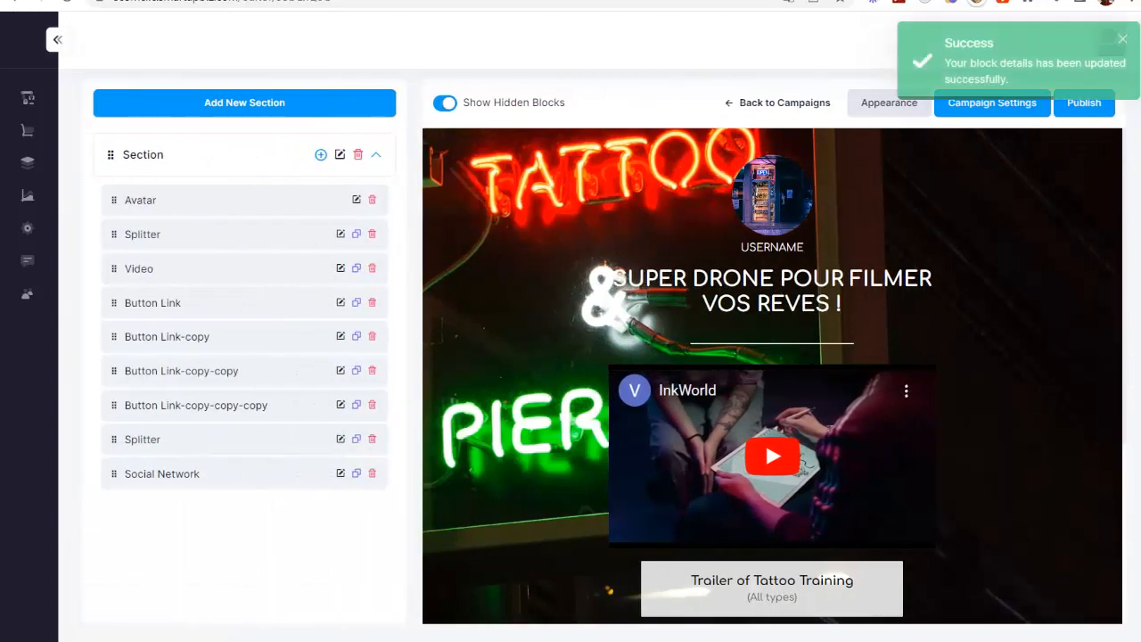
{"action": "left_click", "coordinate": [1122, 38]}
Step: Try moving the Social Network block above the last button link block, then return it to the end of the section
{"action": "scroll", "coordinate": [781, 387], "scroll_direction": "down", "scroll_amount": 3}
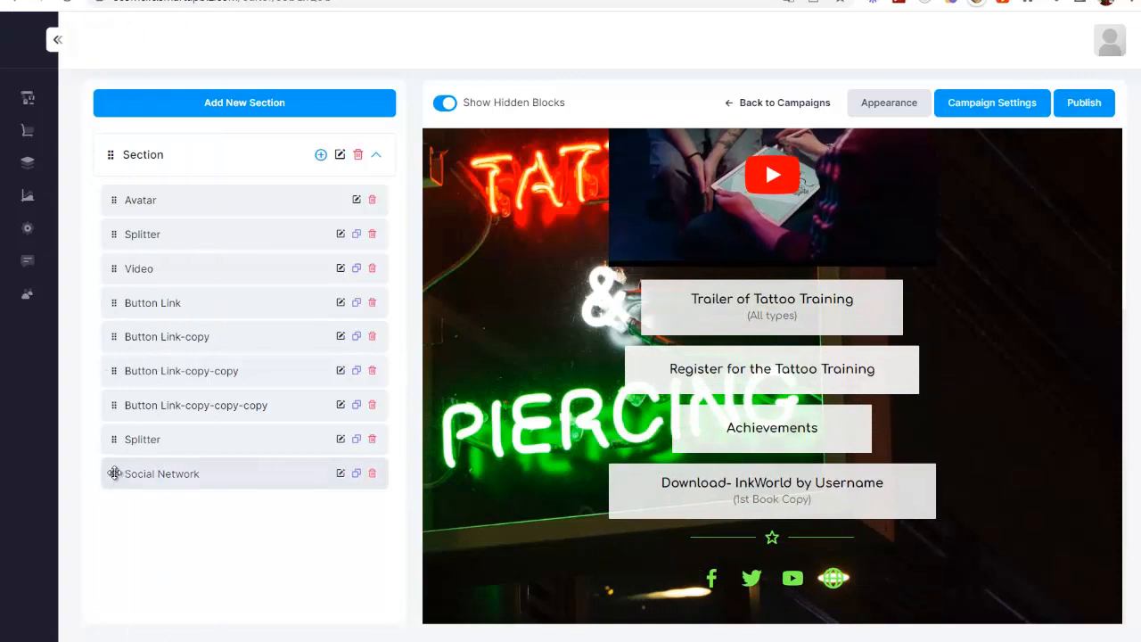
{"action": "left_click_drag", "start_coordinate": [114, 473], "coordinate": [119, 401]}
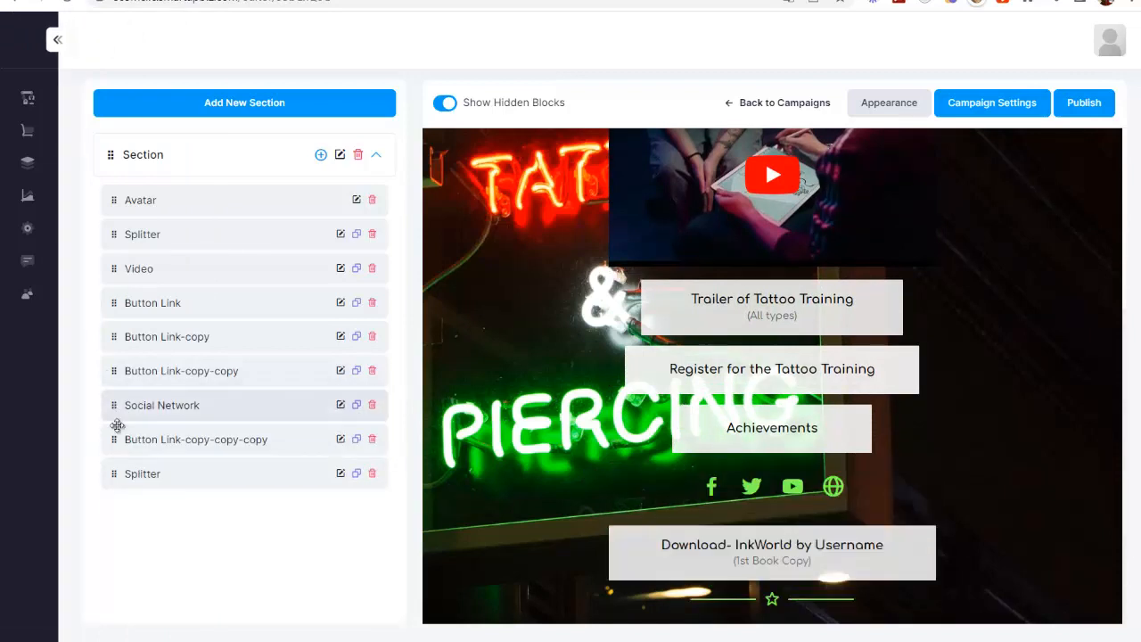
{"action": "left_click_drag", "start_coordinate": [115, 415], "coordinate": [135, 456]}
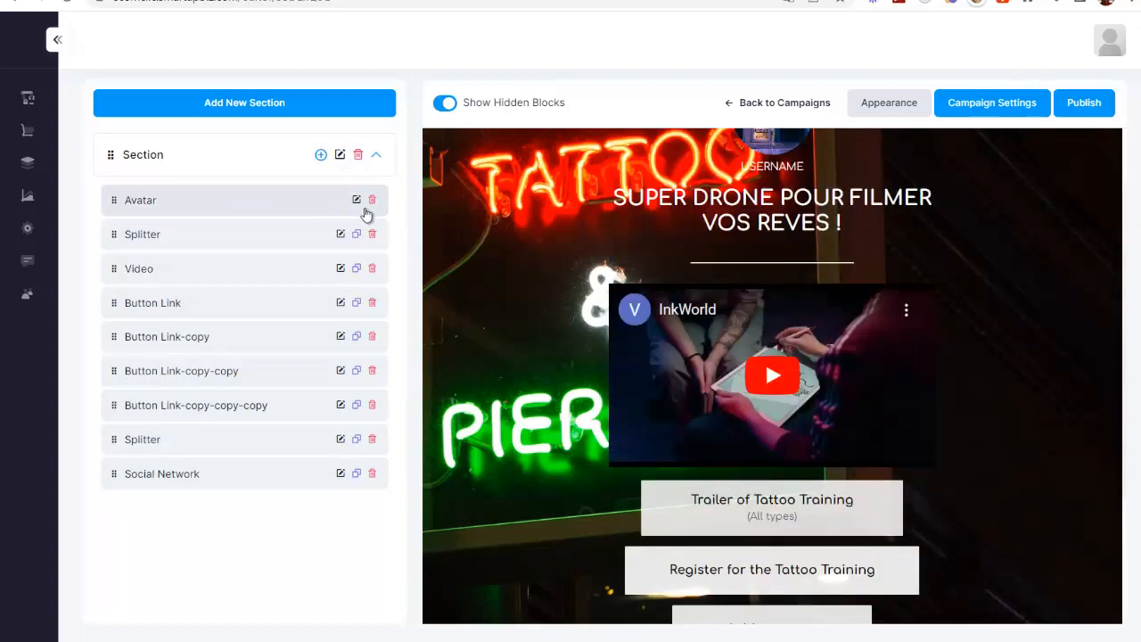
Step: Switch the Video block's URL type to Dropbox (or) Mp4 (or) Webm, enter the copied AliExpress drone video address and save
{"action": "left_click", "coordinate": [340, 268]}
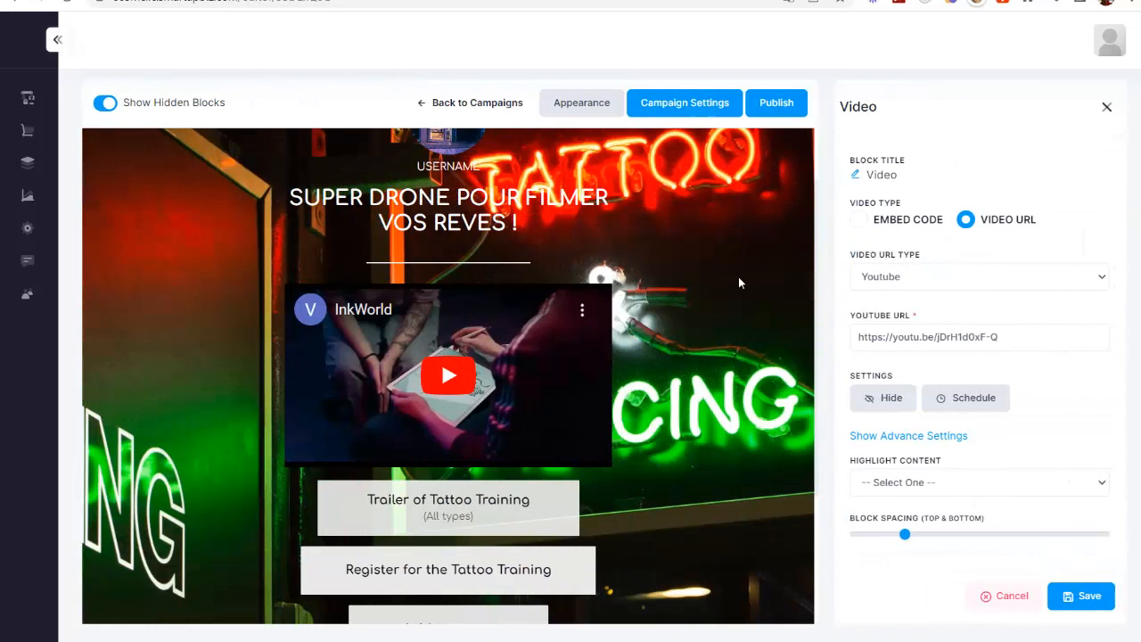
{"action": "left_click", "coordinate": [881, 276]}
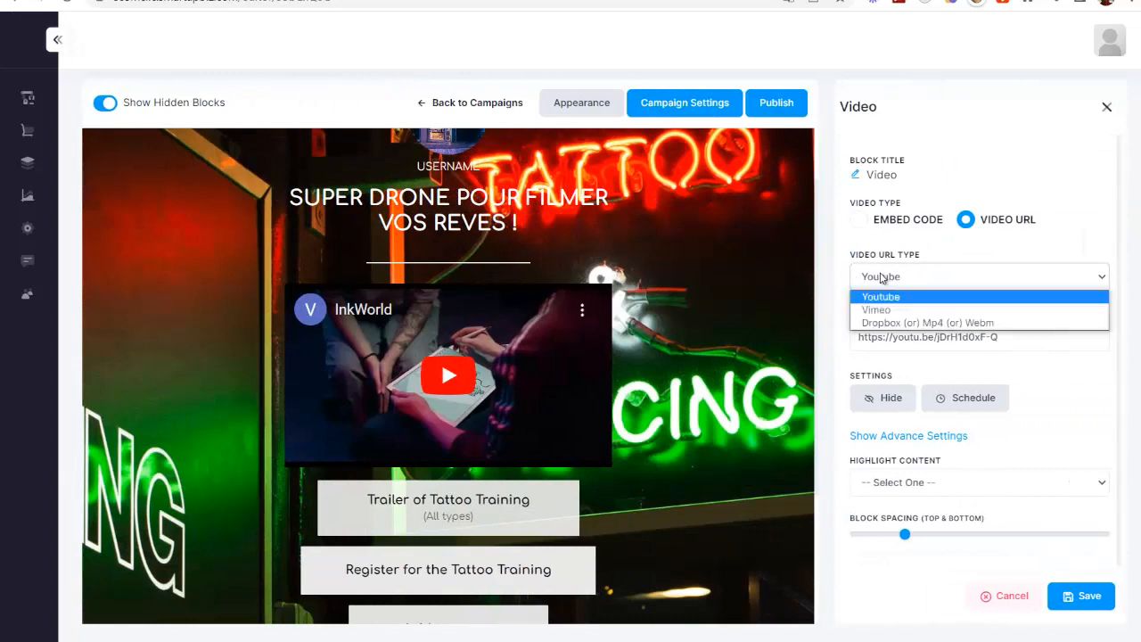
{"action": "left_click", "coordinate": [900, 323]}
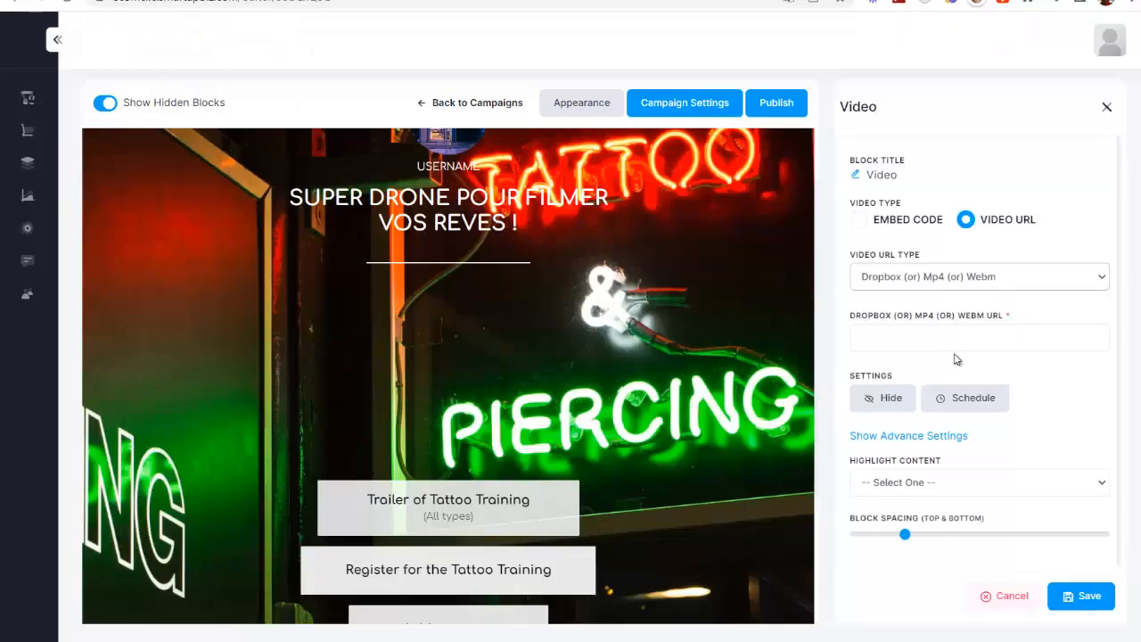
{"action": "left_click", "coordinate": [921, 336]}
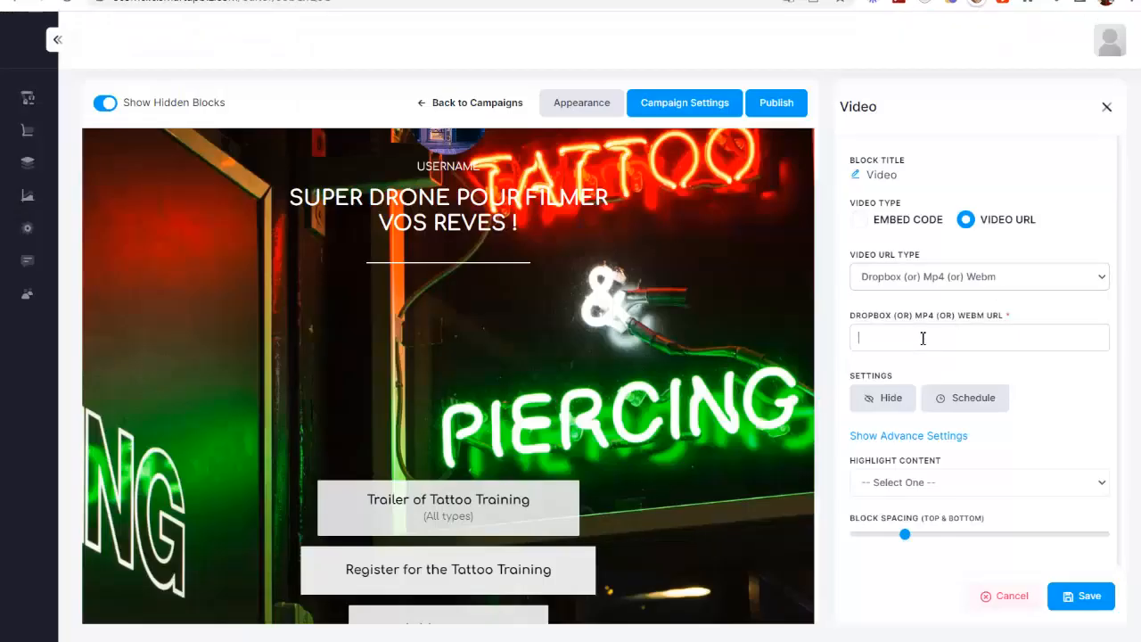
{"action": "key", "text": "ctrl+v"}
{"action": "left_click", "coordinate": [1044, 369]}
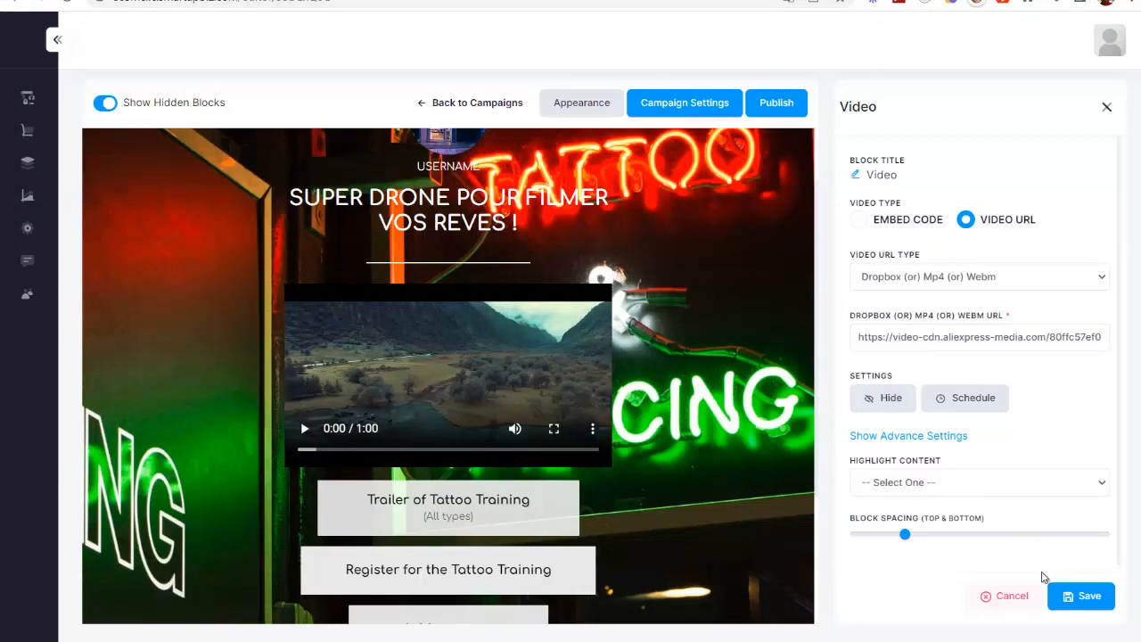
{"action": "left_click", "coordinate": [1086, 597]}
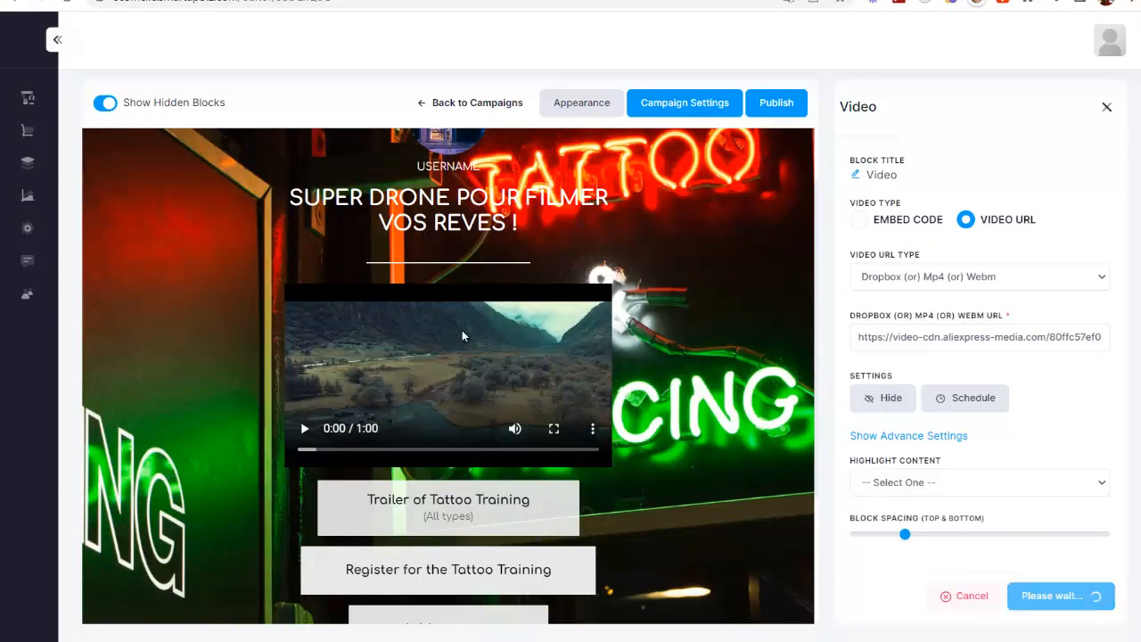
Step: Delete all four button link blocks, including the three copies, from the campaign section
{"action": "scroll", "coordinate": [797, 446], "scroll_direction": "down", "scroll_amount": 2}
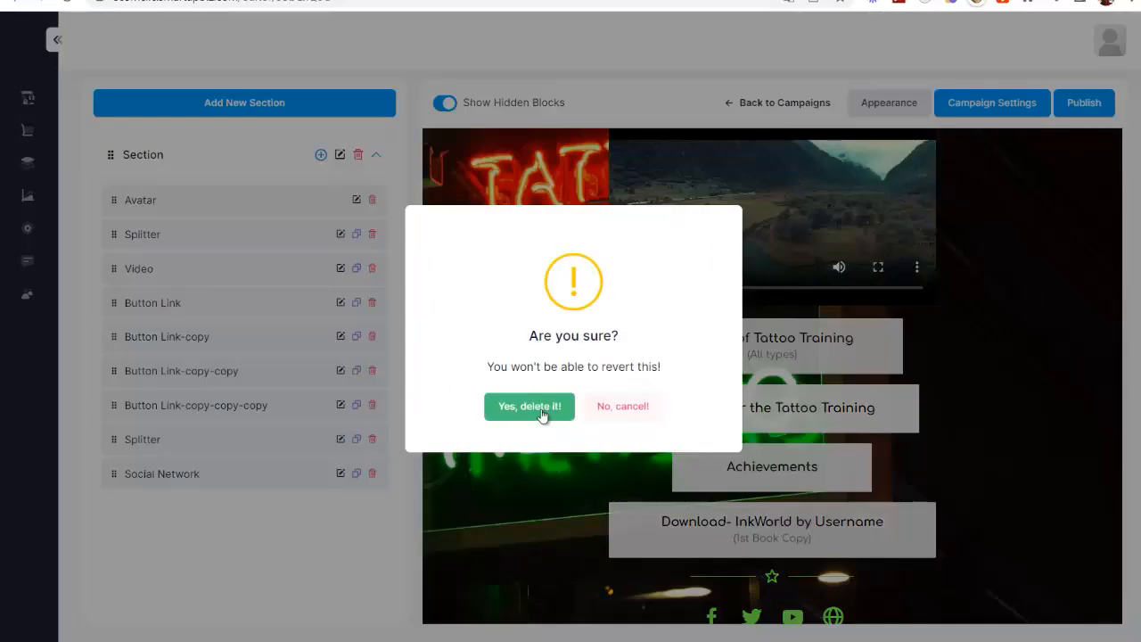
{"action": "left_click", "coordinate": [542, 412]}
{"action": "left_click", "coordinate": [371, 370]}
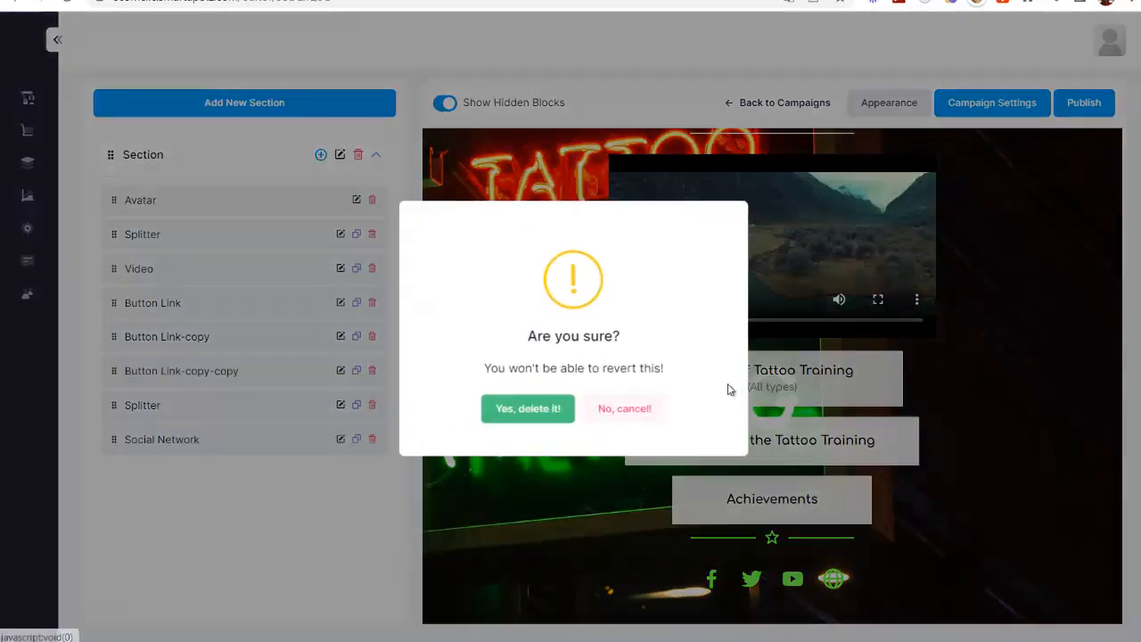
{"action": "left_click", "coordinate": [526, 410]}
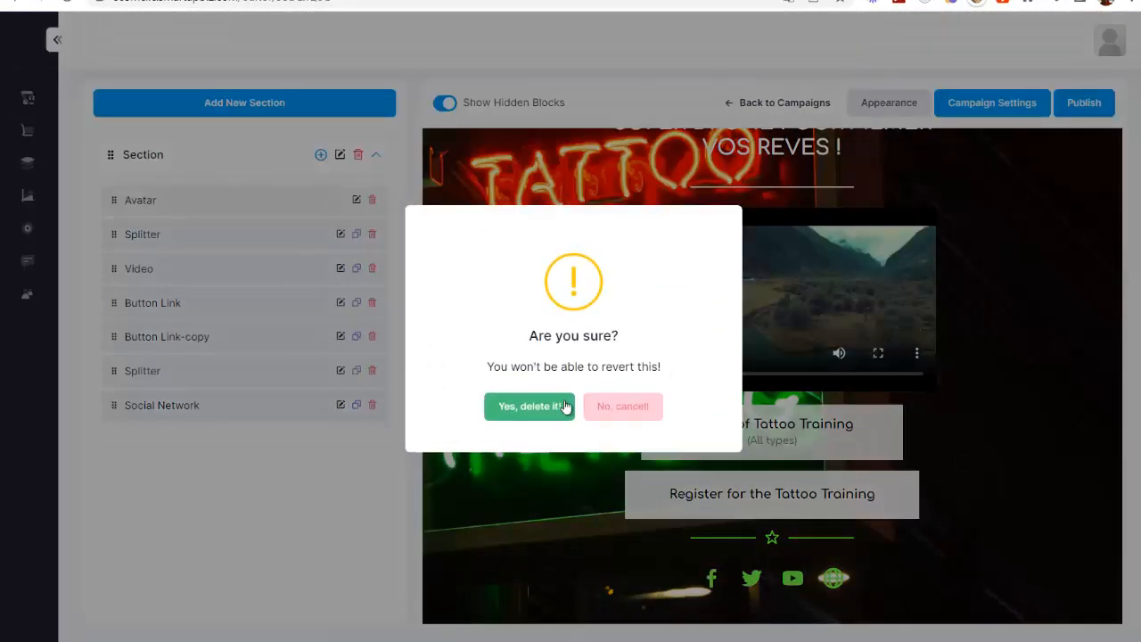
{"action": "left_click", "coordinate": [555, 408]}
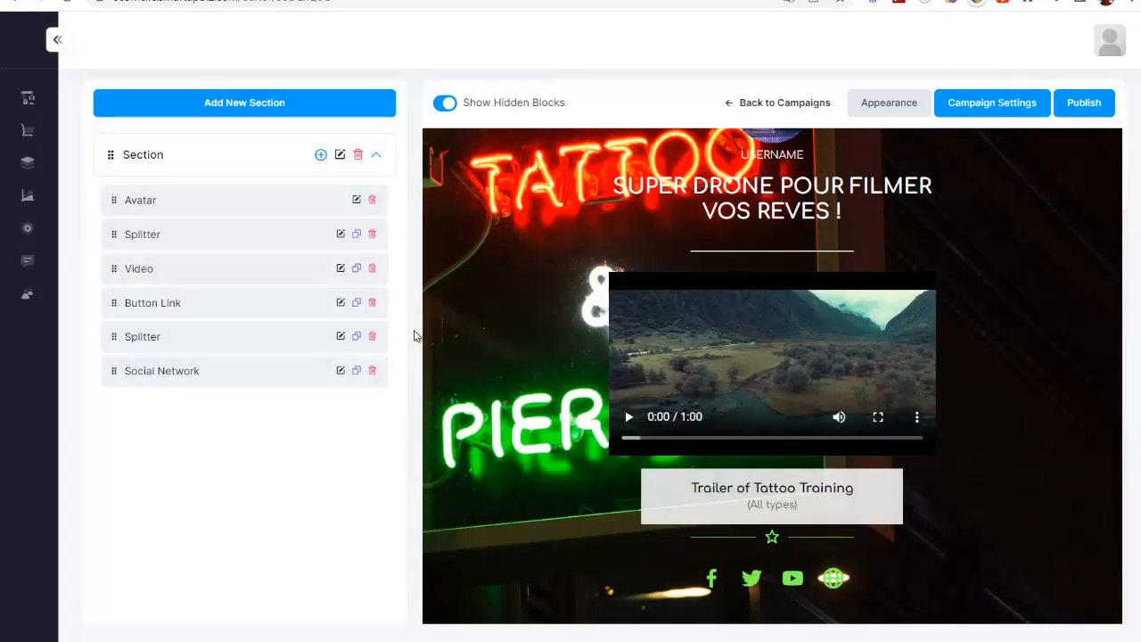
{"action": "left_click", "coordinate": [372, 304]}
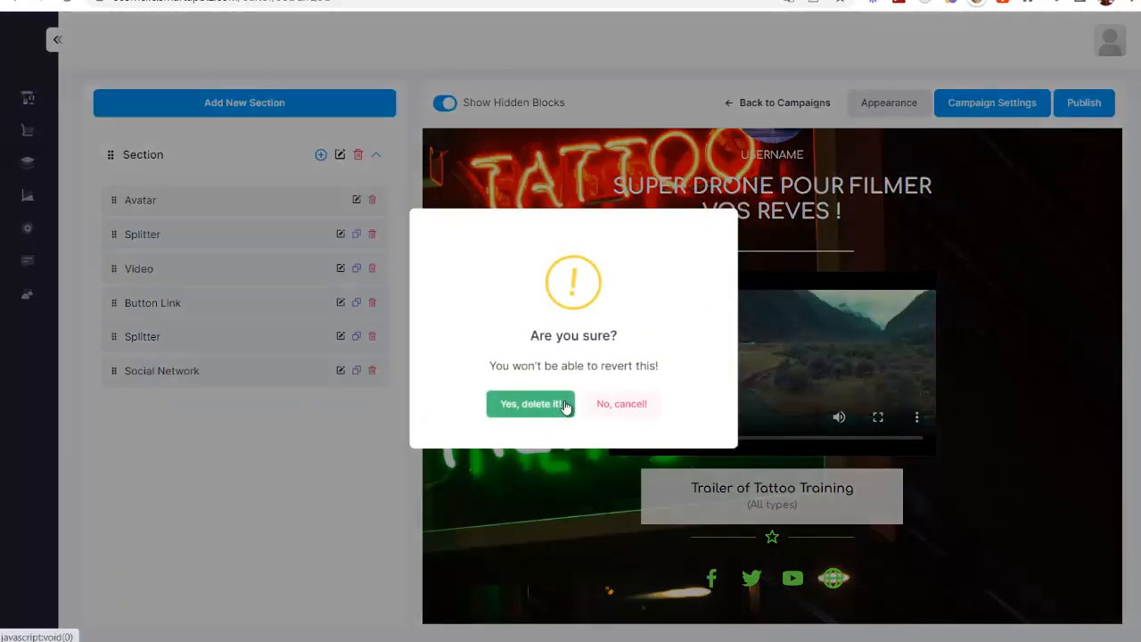
{"action": "left_click", "coordinate": [535, 407]}
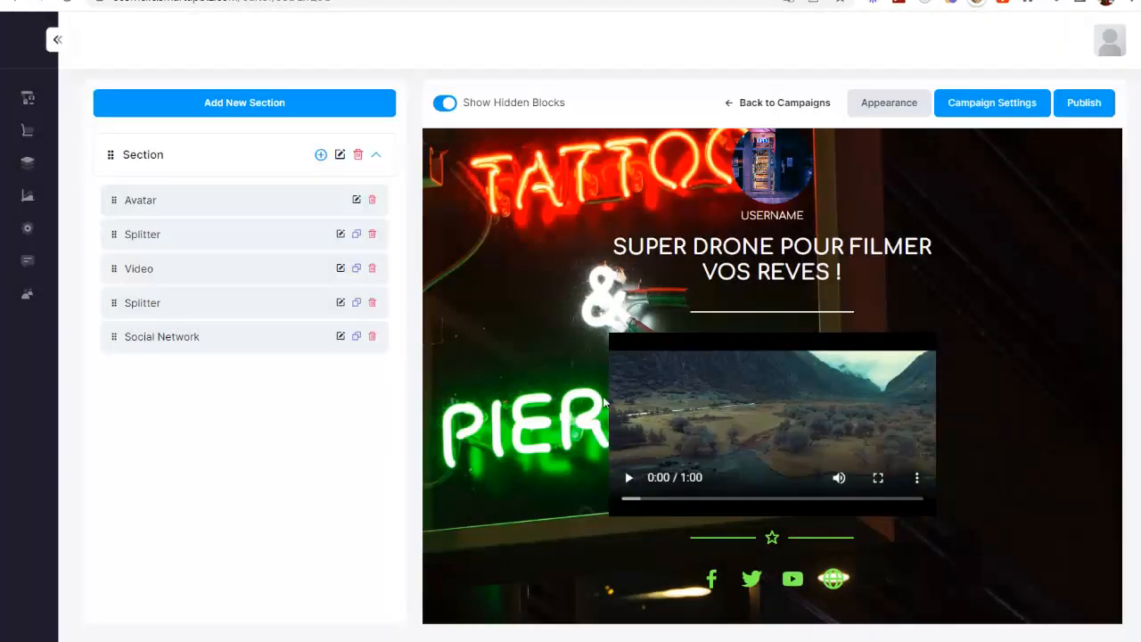
Step: Add an Image carousel block to the section and upload main-image-1.jpeg through main-image-5.jpeg to its image library
{"action": "left_click", "coordinate": [320, 155]}
{"action": "scroll", "coordinate": [146, 242], "scroll_direction": "down", "scroll_amount": 4}
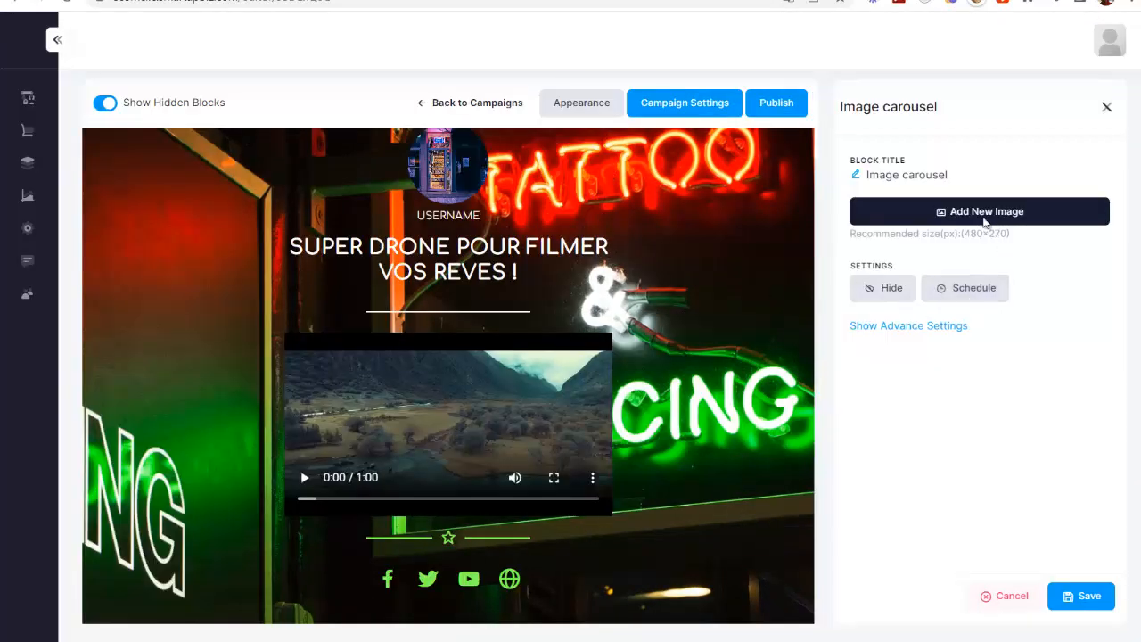
{"action": "left_click", "coordinate": [986, 217]}
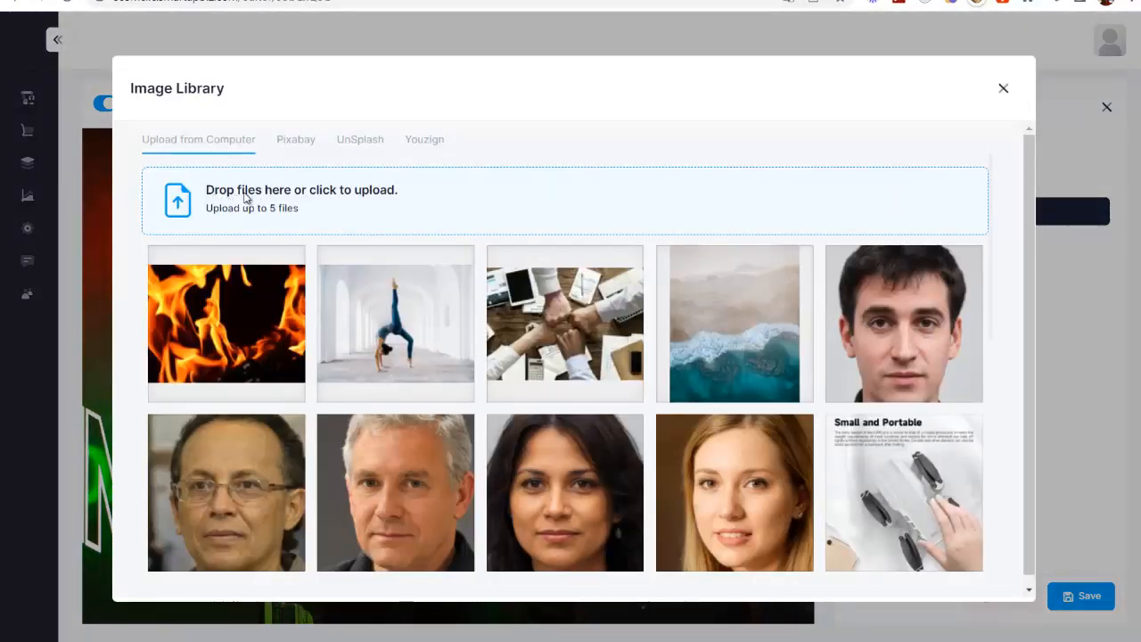
{"action": "left_click", "coordinate": [393, 203]}
{"action": "left_click_drag", "start_coordinate": [212, 149], "coordinate": [626, 77]}
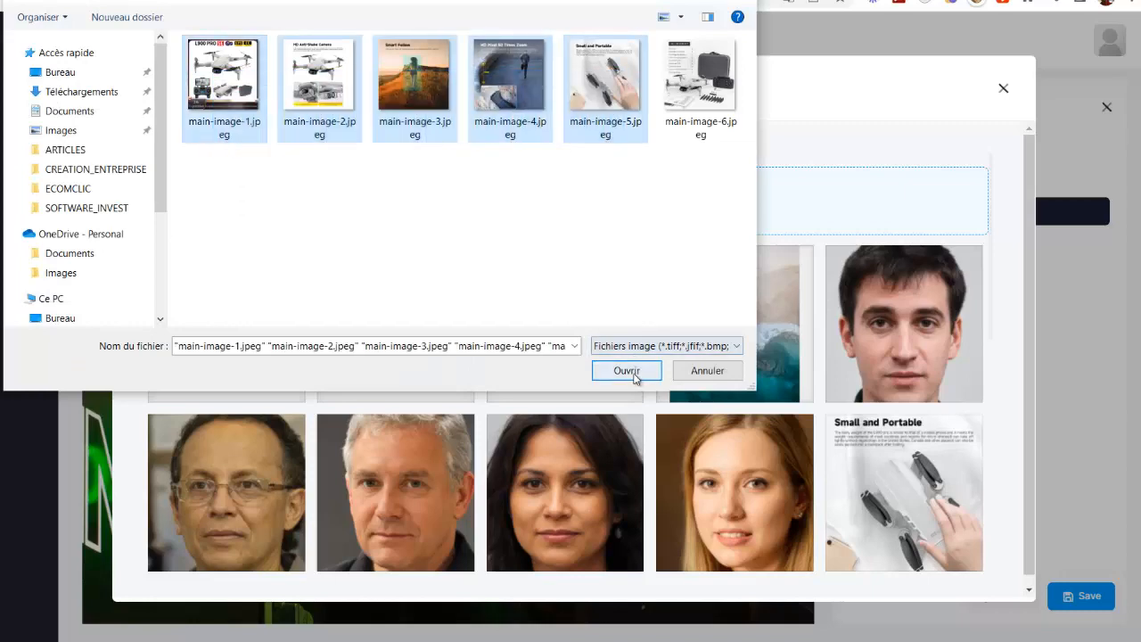
{"action": "left_click", "coordinate": [627, 370]}
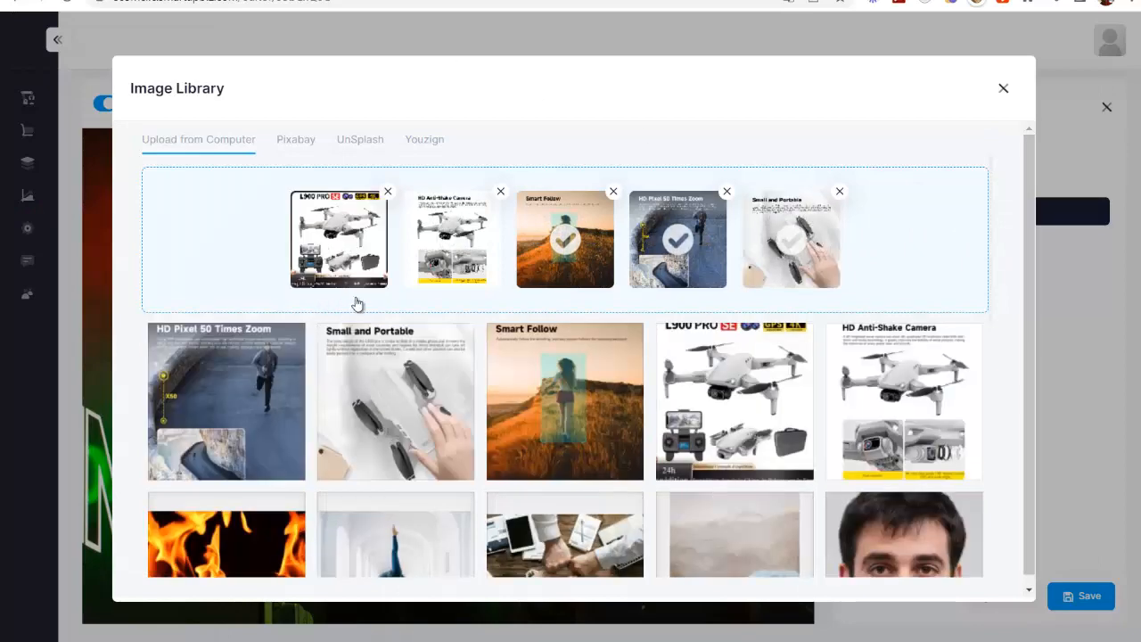
Step: Add the HD Anti-Shake Camera picture to the image carousel and set the carousel's image size to Square — 1:1
{"action": "scroll", "coordinate": [554, 306], "scroll_direction": "down", "scroll_amount": 1}
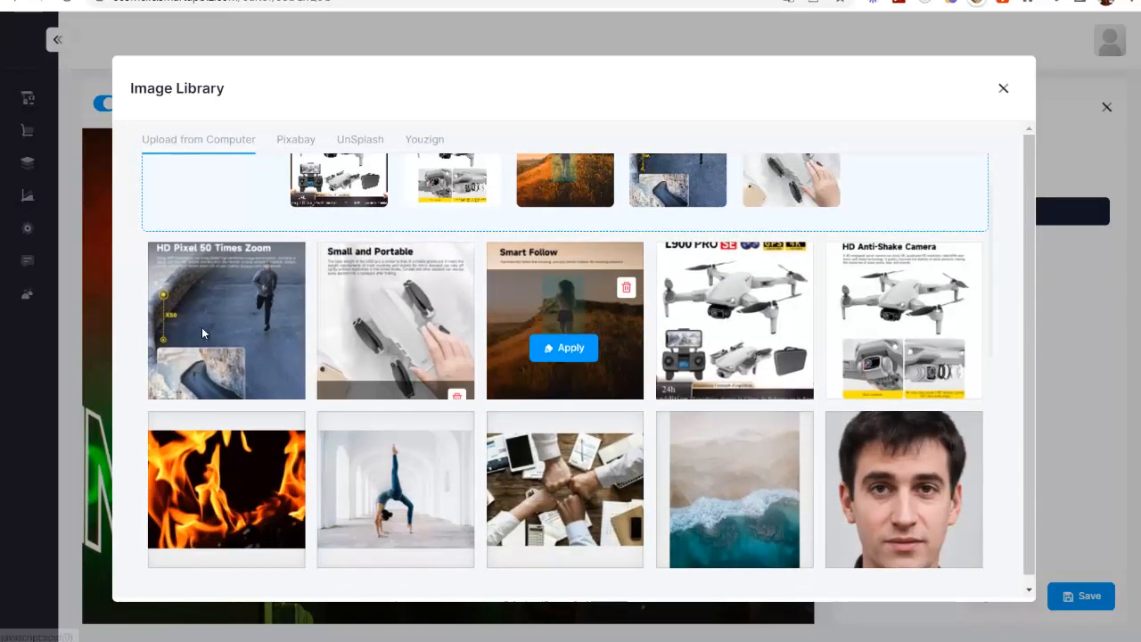
{"action": "mouse_move", "coordinate": [216, 397]}
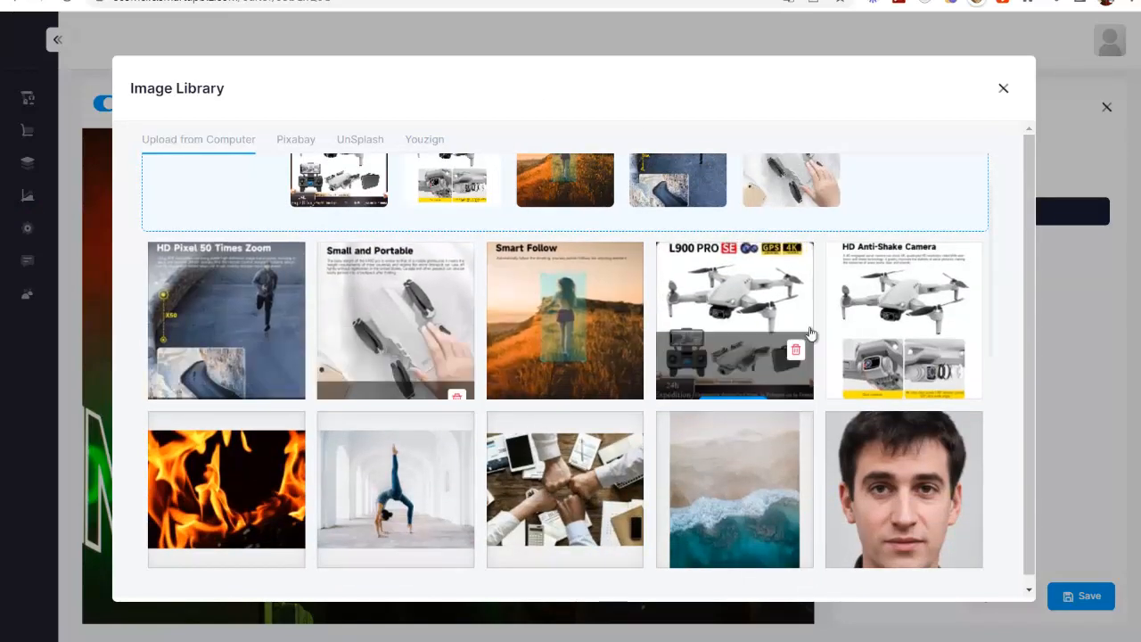
{"action": "left_click", "coordinate": [898, 323]}
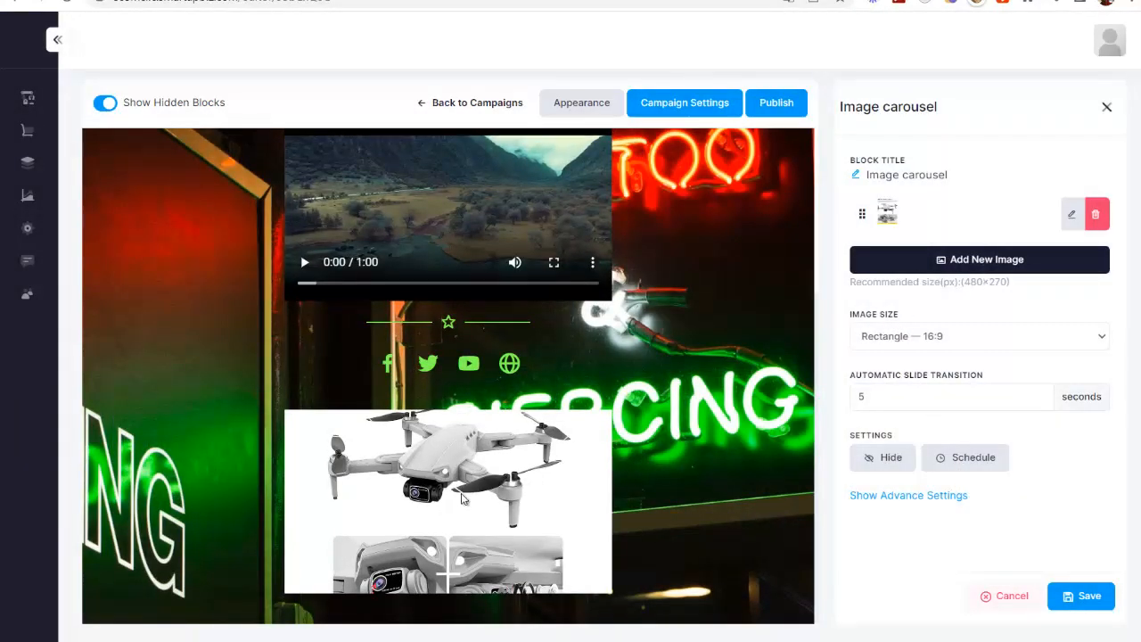
{"action": "left_click", "coordinate": [970, 337]}
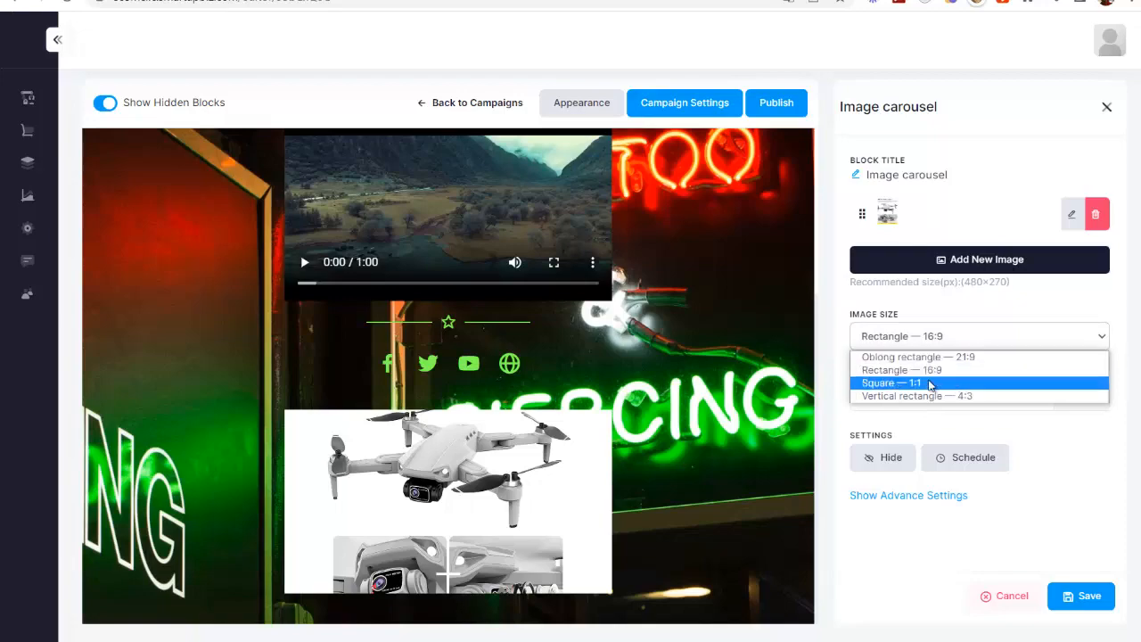
{"action": "left_click", "coordinate": [935, 383]}
Step: Add the Small and Portable and Smart Follow pictures to the image carousel and save the block
{"action": "left_click", "coordinate": [996, 261]}
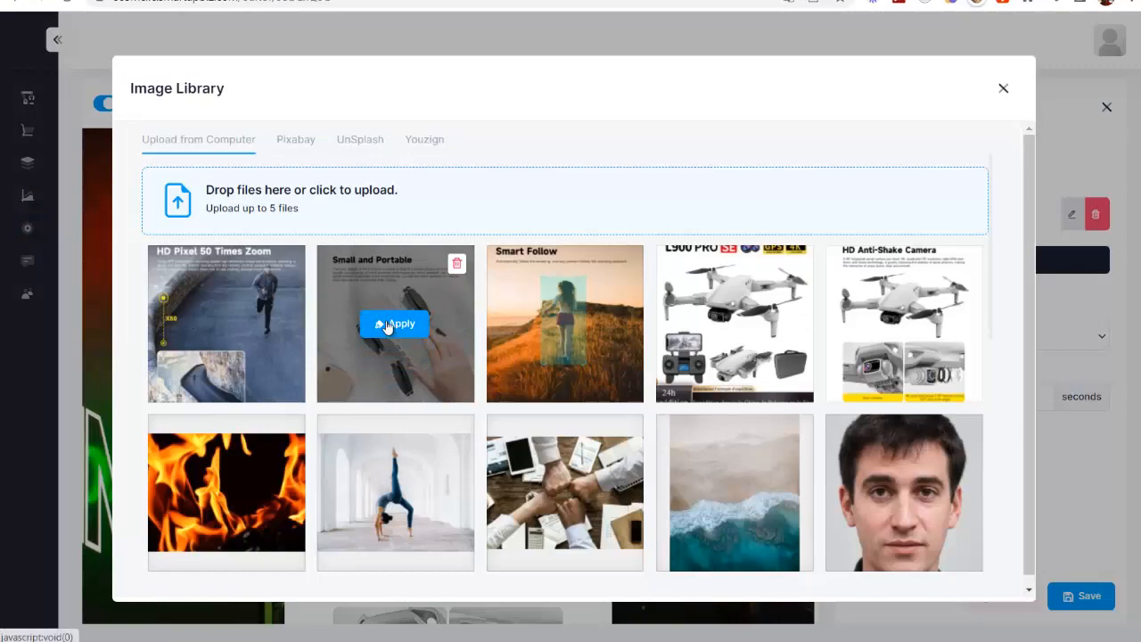
{"action": "left_click", "coordinate": [390, 325]}
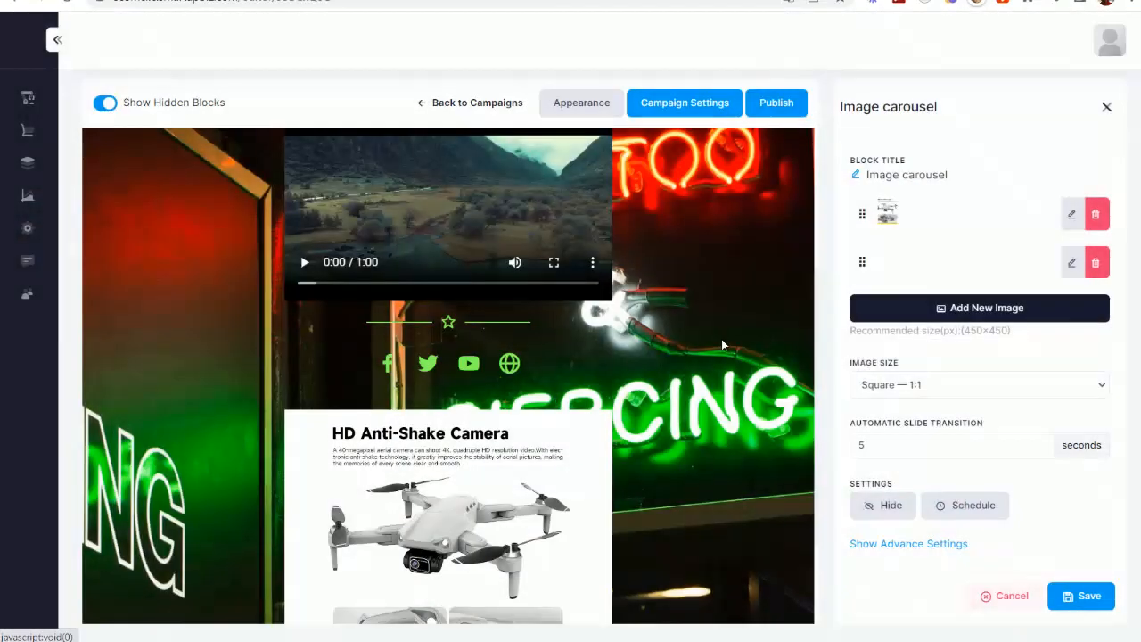
{"action": "left_click", "coordinate": [976, 312]}
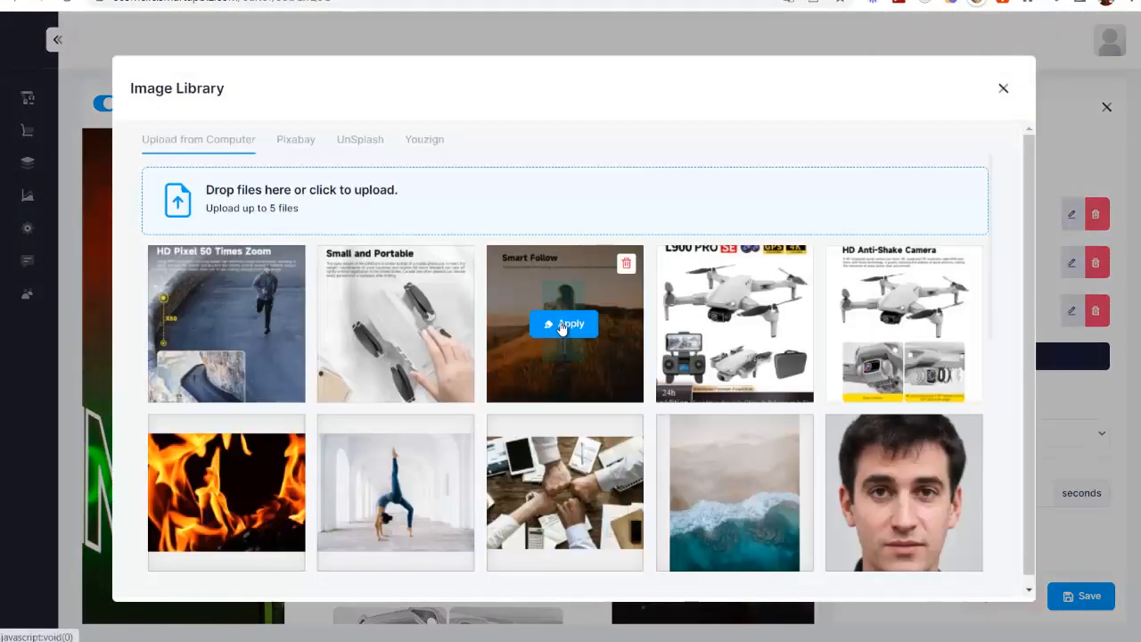
{"action": "left_click", "coordinate": [573, 323]}
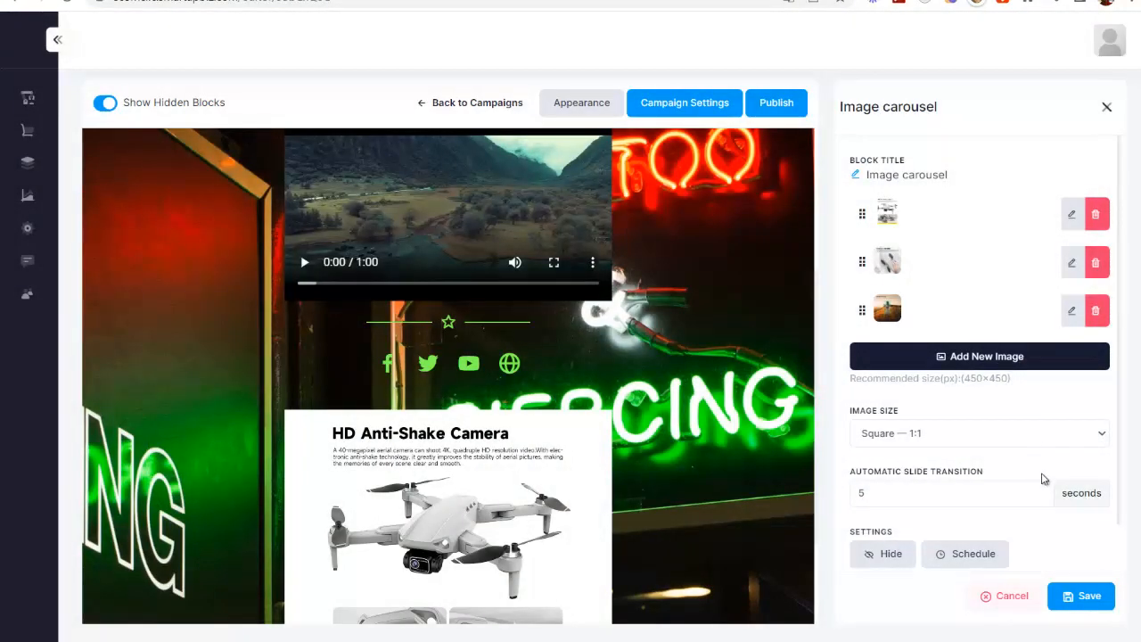
{"action": "left_click", "coordinate": [1081, 595]}
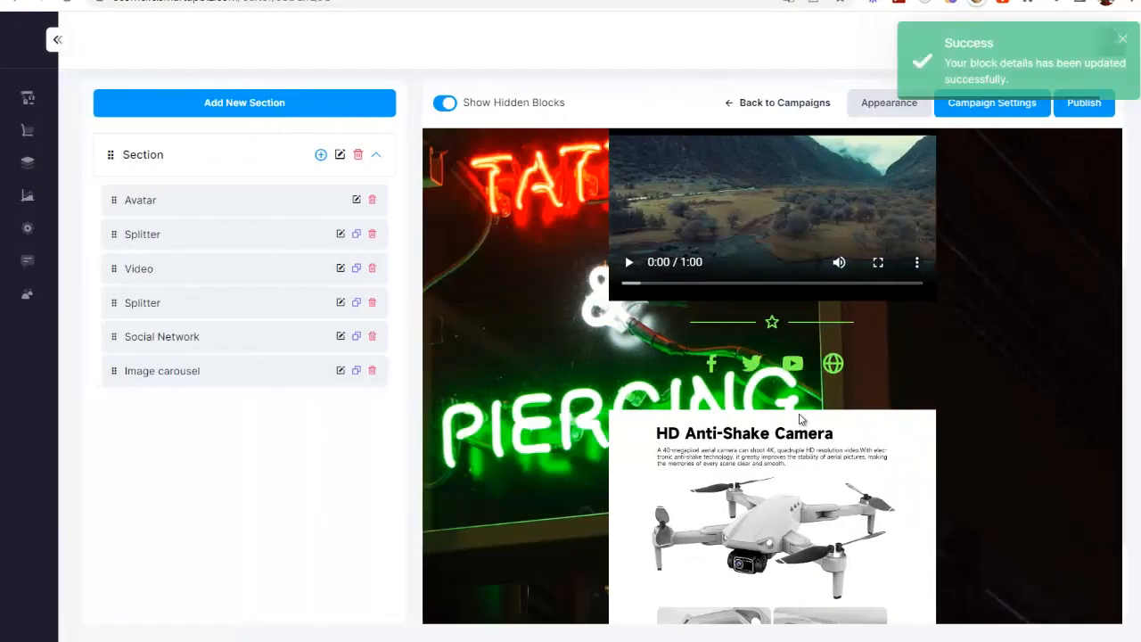
{"action": "scroll", "coordinate": [923, 464], "scroll_direction": "down", "scroll_amount": 2}
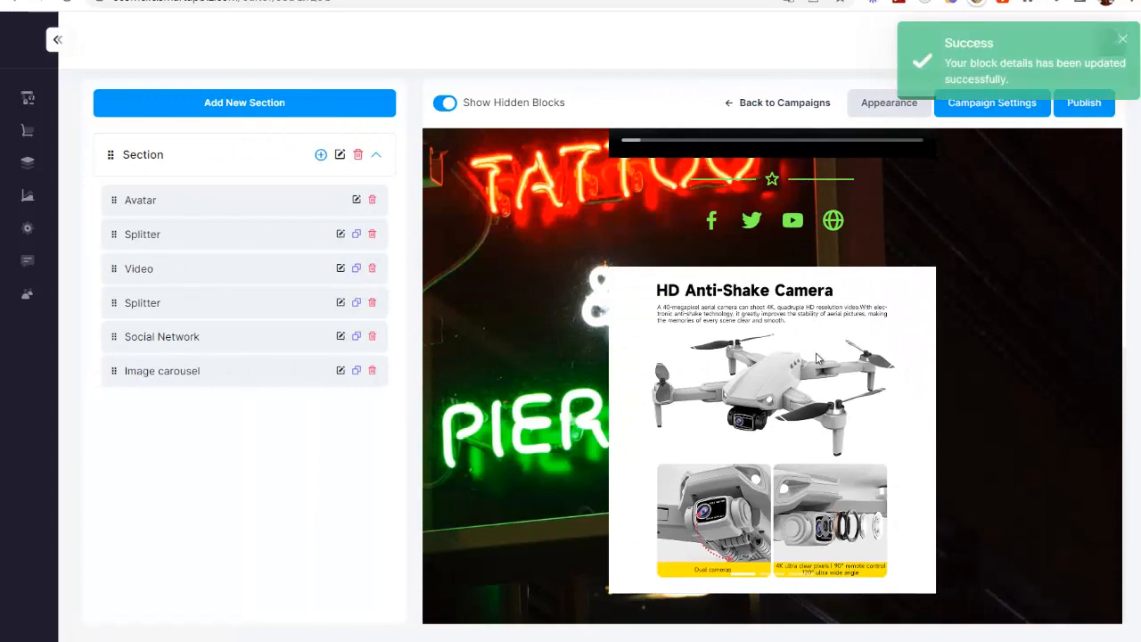
{"action": "scroll", "coordinate": [817, 361], "scroll_direction": "up", "scroll_amount": 3}
Step: Add a Payments block to the campaign section
{"action": "left_click", "coordinate": [319, 155]}
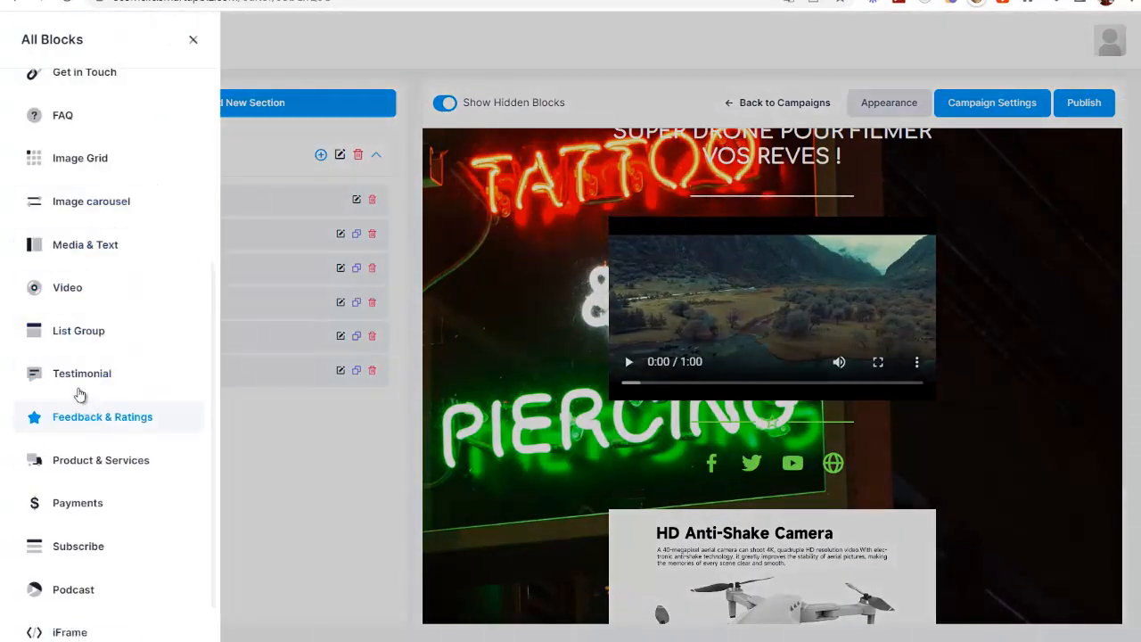
{"action": "scroll", "coordinate": [107, 450], "scroll_direction": "down", "scroll_amount": 1}
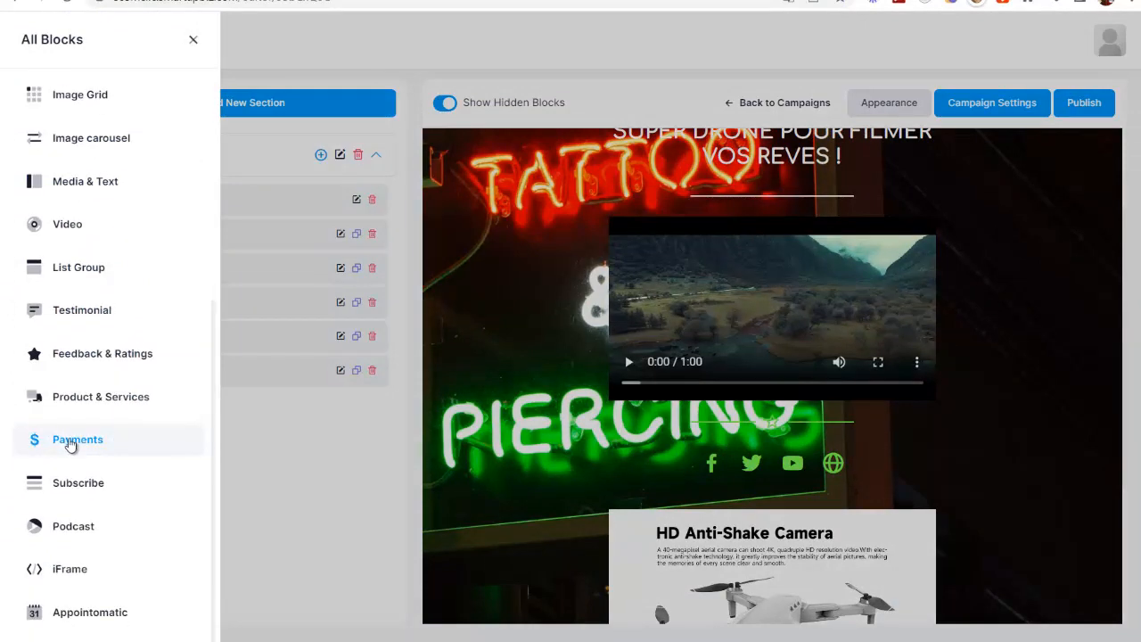
{"action": "left_click", "coordinate": [72, 443]}
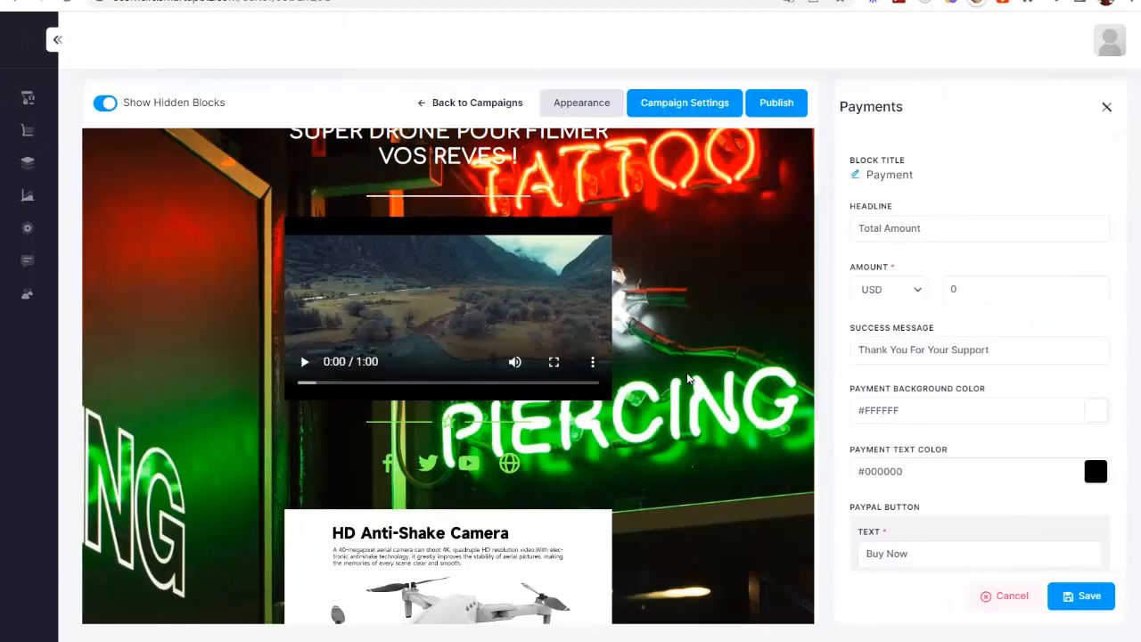
{"action": "scroll", "coordinate": [580, 377], "scroll_direction": "down", "scroll_amount": 5}
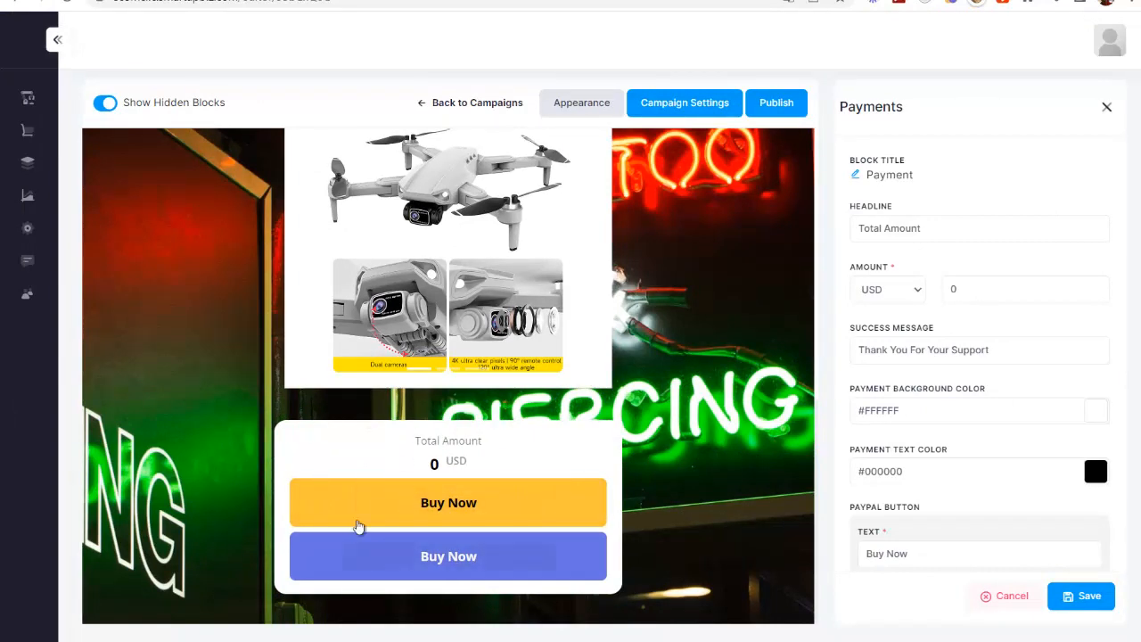
{"action": "scroll", "coordinate": [332, 397], "scroll_direction": "up", "scroll_amount": 1}
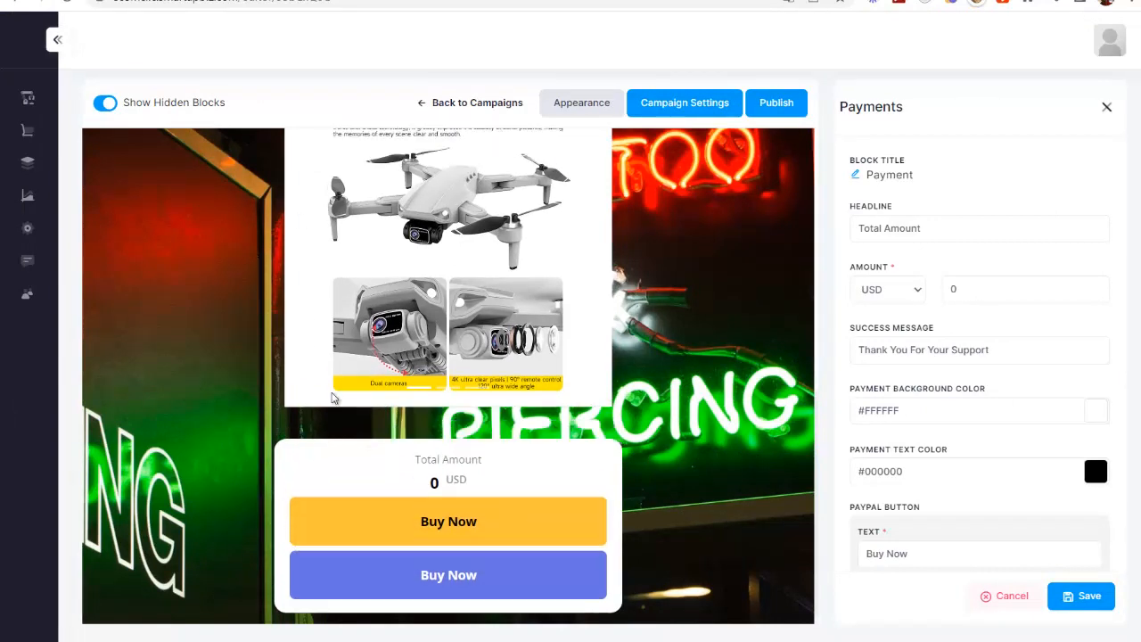
{"action": "scroll", "coordinate": [333, 398], "scroll_direction": "up", "scroll_amount": 5}
{"action": "scroll", "coordinate": [517, 417], "scroll_direction": "down", "scroll_amount": 5}
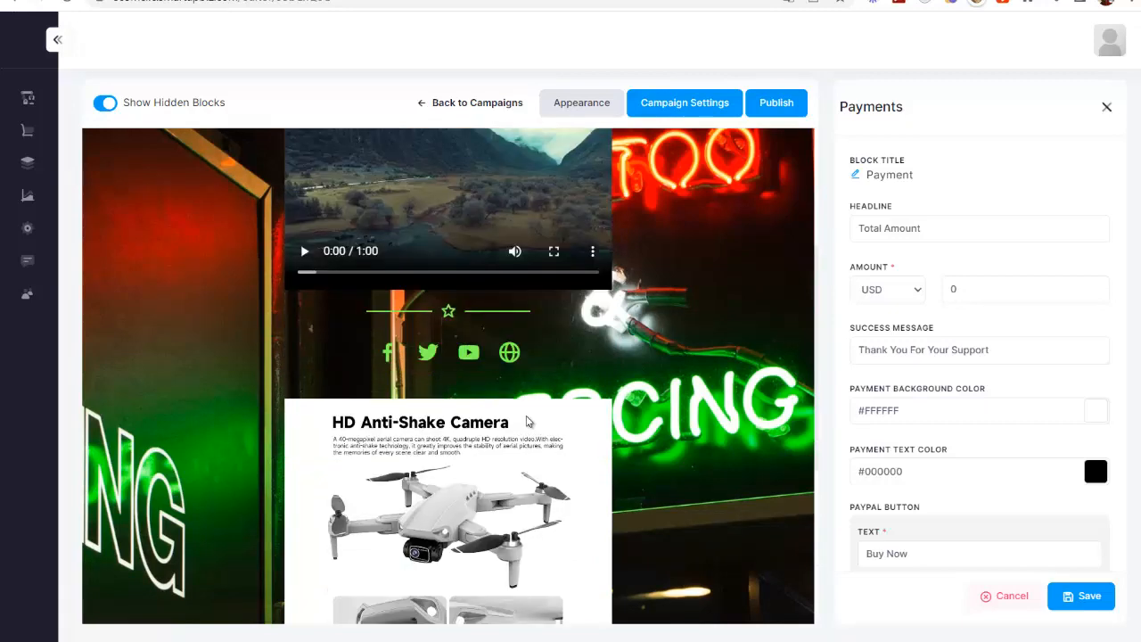
Step: Change the payment block's headline to "Acheter le drone pour seulement :"
{"action": "left_click_drag", "start_coordinate": [989, 231], "coordinate": [808, 238]}
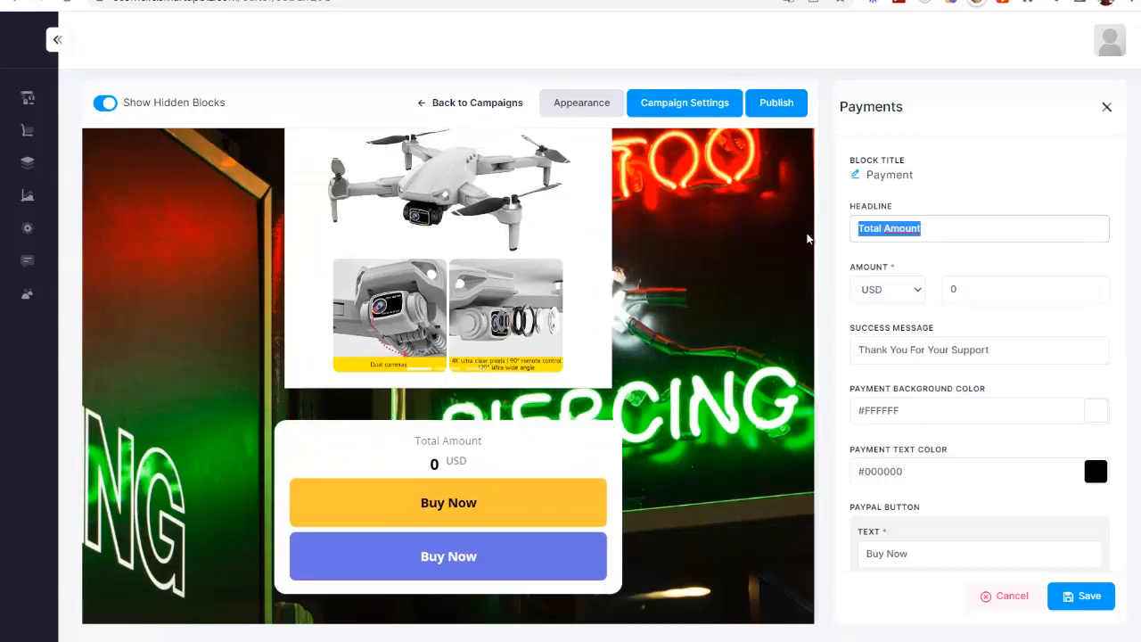
{"action": "type", "text": "Acheter le drone pour"}
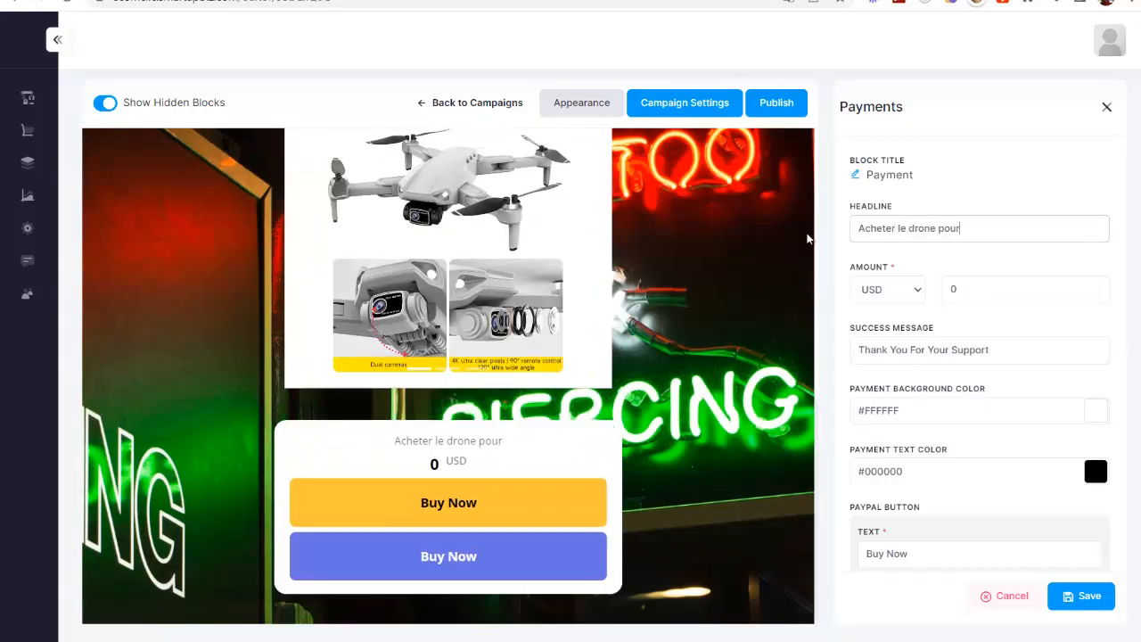
{"action": "type", "text": " seulementy"}
{"action": "key", "text": "BackSpace"}
{"action": "key", "text": "BackSpace"}
{"action": "key", "text": "BackSpace"}
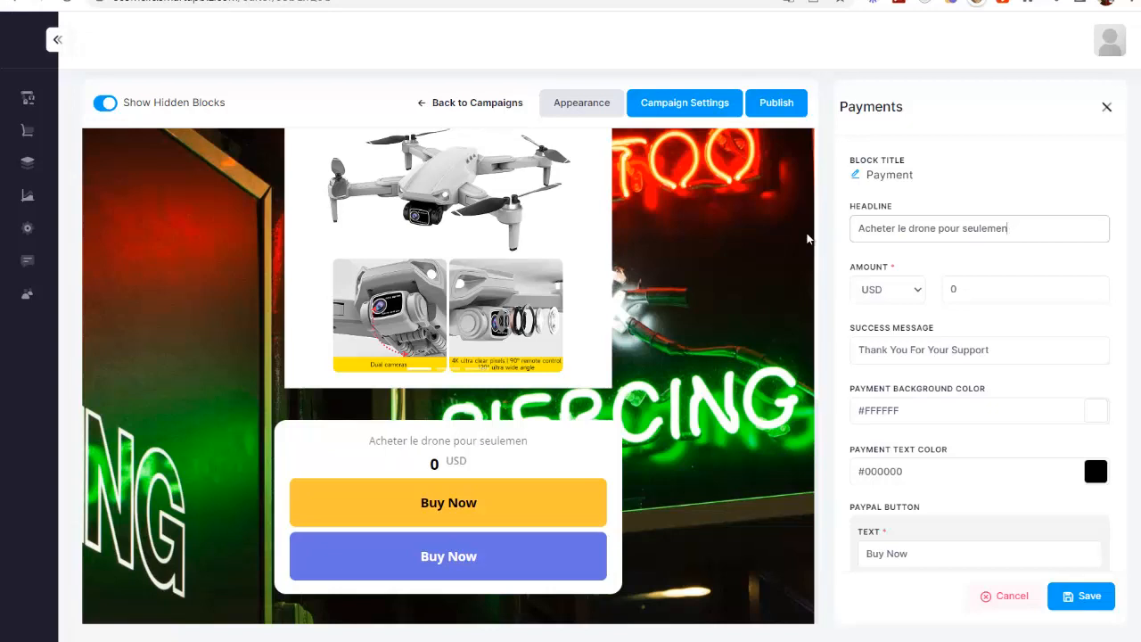
{"action": "type", "text": "t :"}
Step: Set the payment amount to 197 EUR and the success message to "Merci pour votre commande."
{"action": "left_click", "coordinate": [881, 291]}
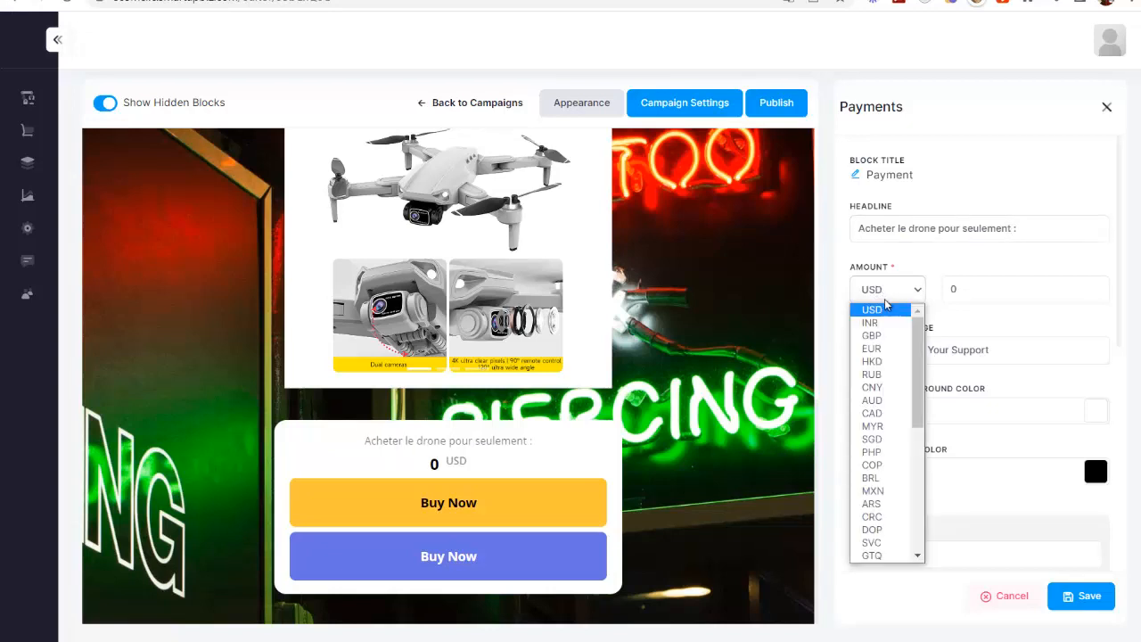
{"action": "left_click", "coordinate": [881, 345]}
{"action": "double_click", "coordinate": [950, 289]}
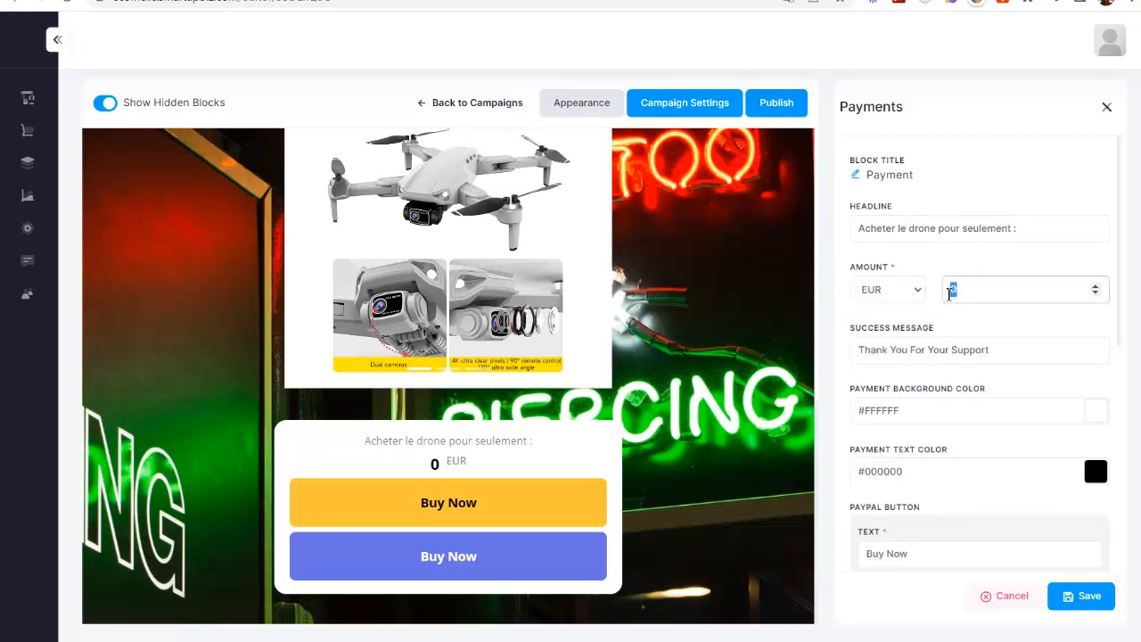
{"action": "type", "text": "197"}
{"action": "key", "text": "Tab"}
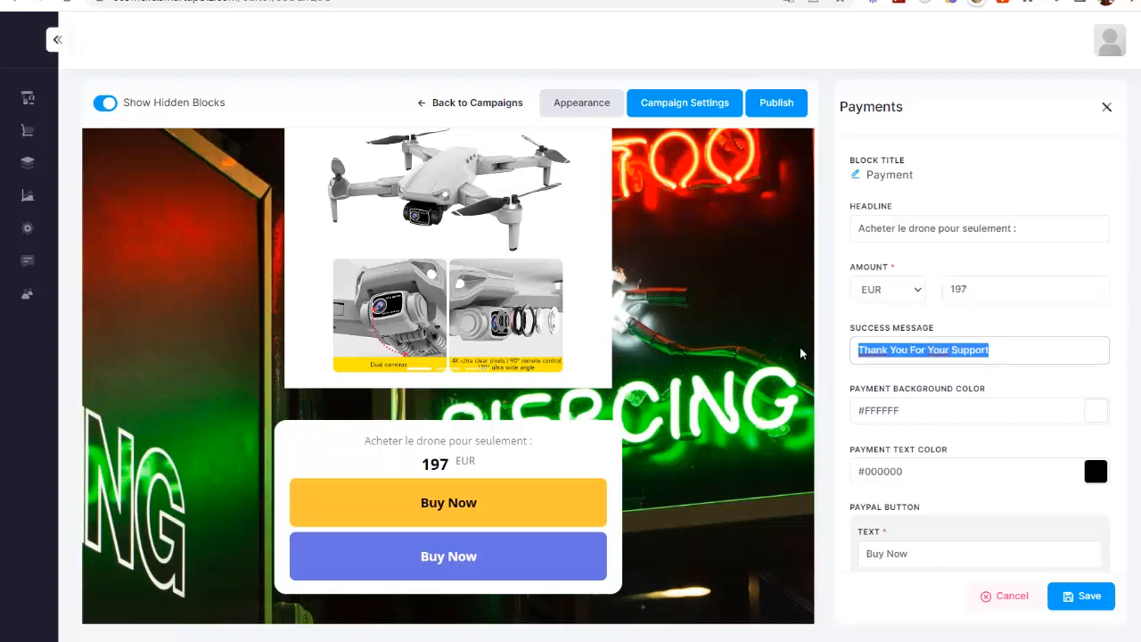
{"action": "type", "text": "MErci pour votre commande."}
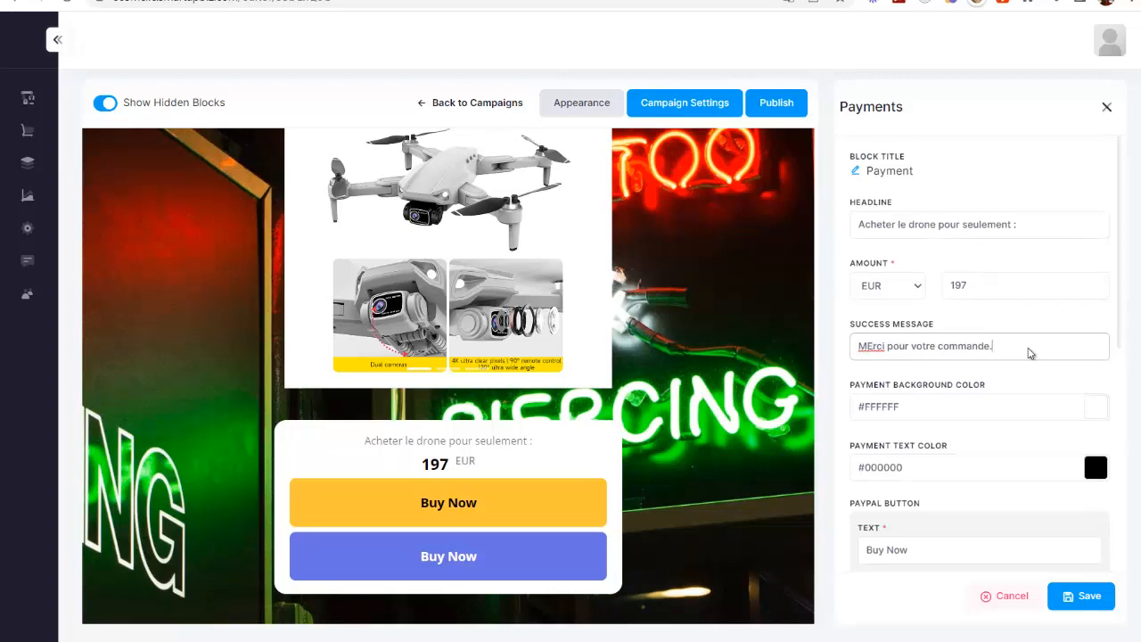
Step: Change the PayPal button's text to "ACHETER AVEC PAYPAL"
{"action": "scroll", "coordinate": [1031, 351], "scroll_direction": "down", "scroll_amount": 1}
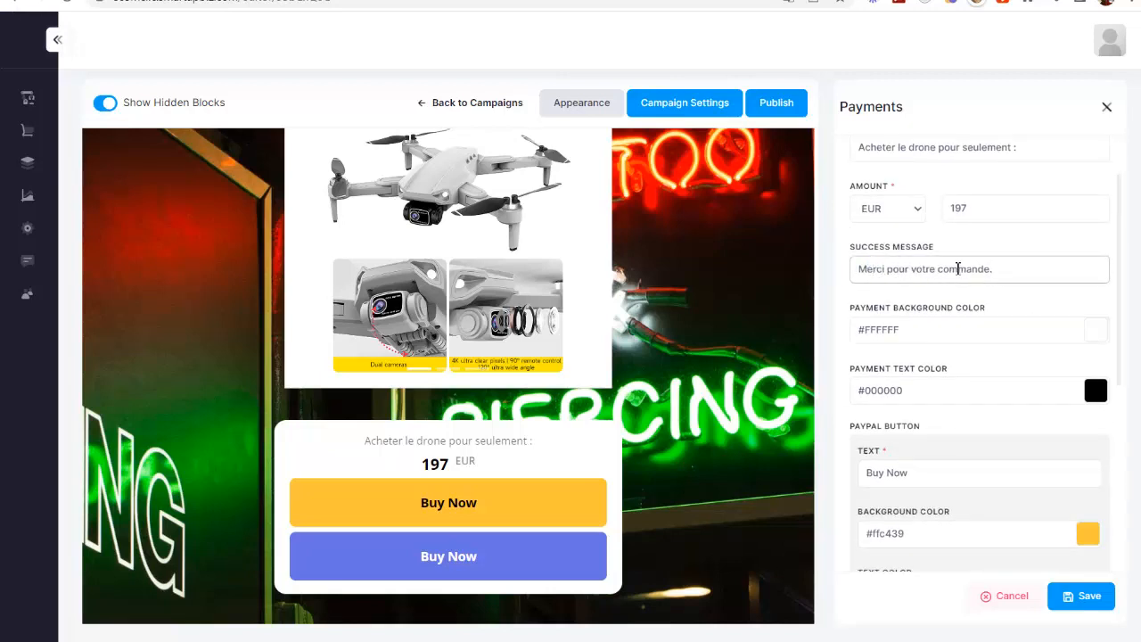
{"action": "scroll", "coordinate": [955, 268], "scroll_direction": "down", "scroll_amount": 3}
{"action": "left_click", "coordinate": [928, 234]}
{"action": "key", "text": "ctrl+a"}
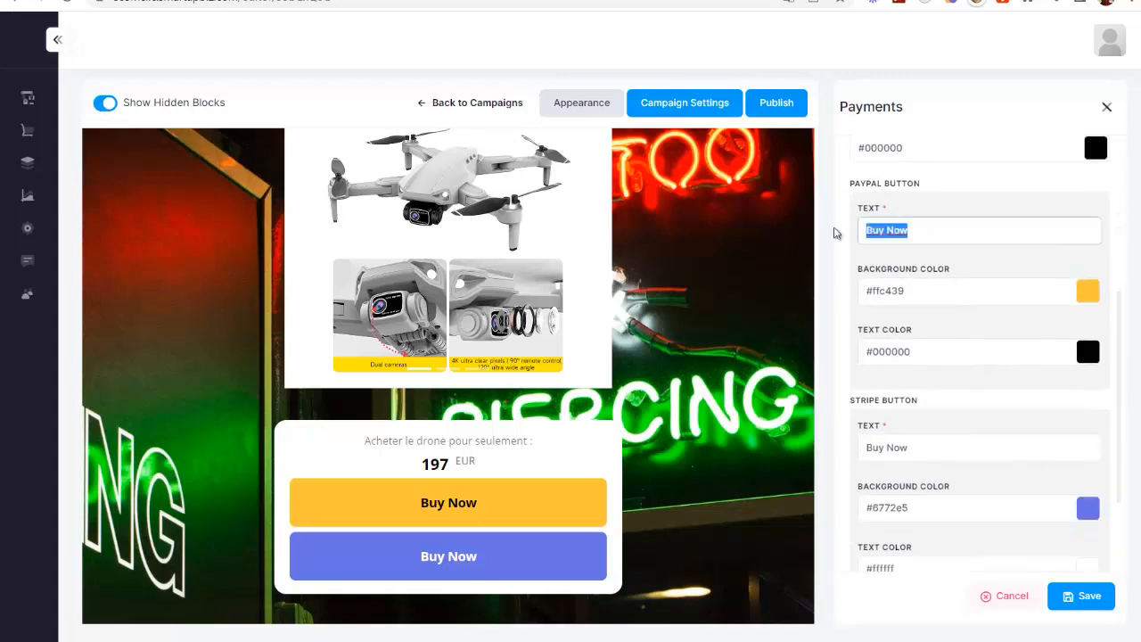
{"action": "type", "text": "ACHETER AVEC PAYPAL"}
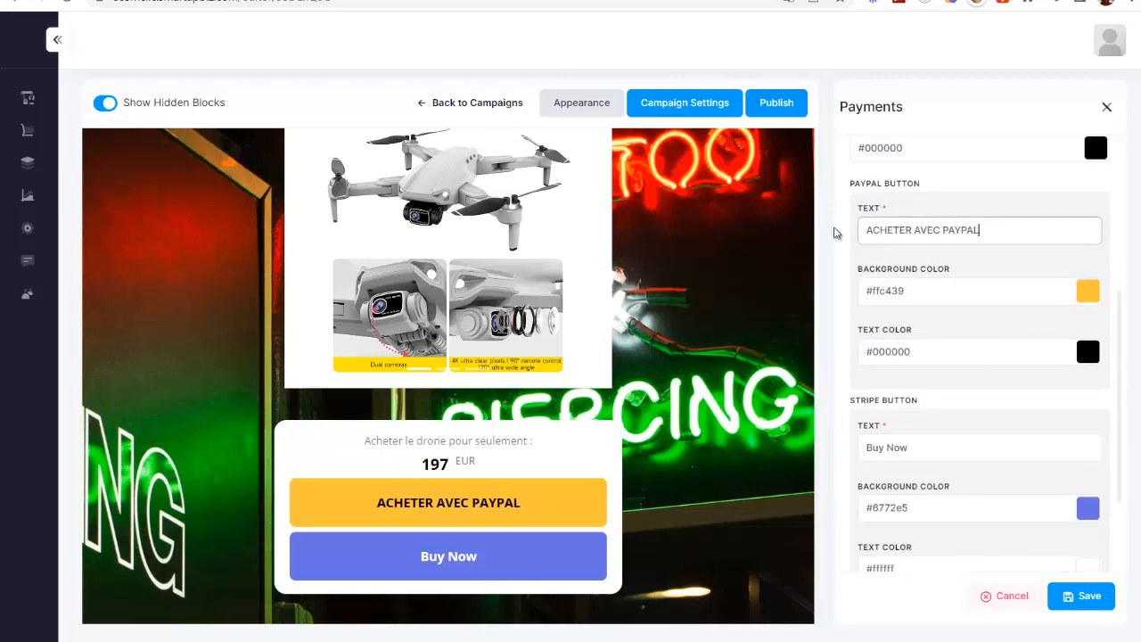
Step: Change the Stripe button's text to "ACHETER AVEC STRIPE" and save the payment block
{"action": "left_click", "coordinate": [933, 447]}
{"action": "key", "text": "ctrl+a"}
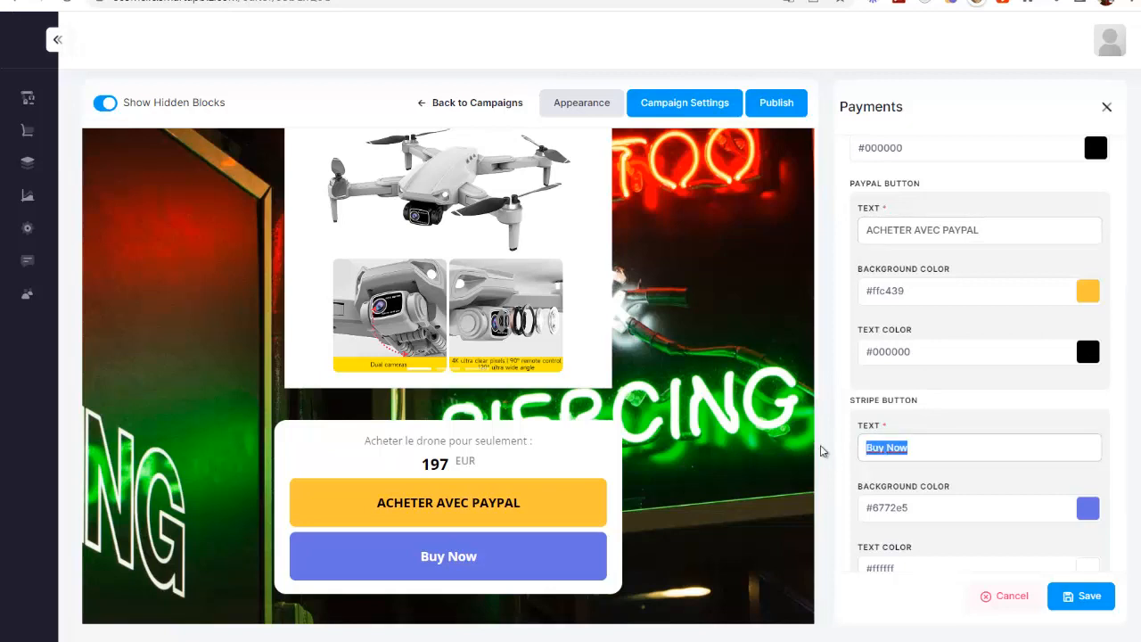
{"action": "type", "text": "ACHETER AVEC STRIPE"}
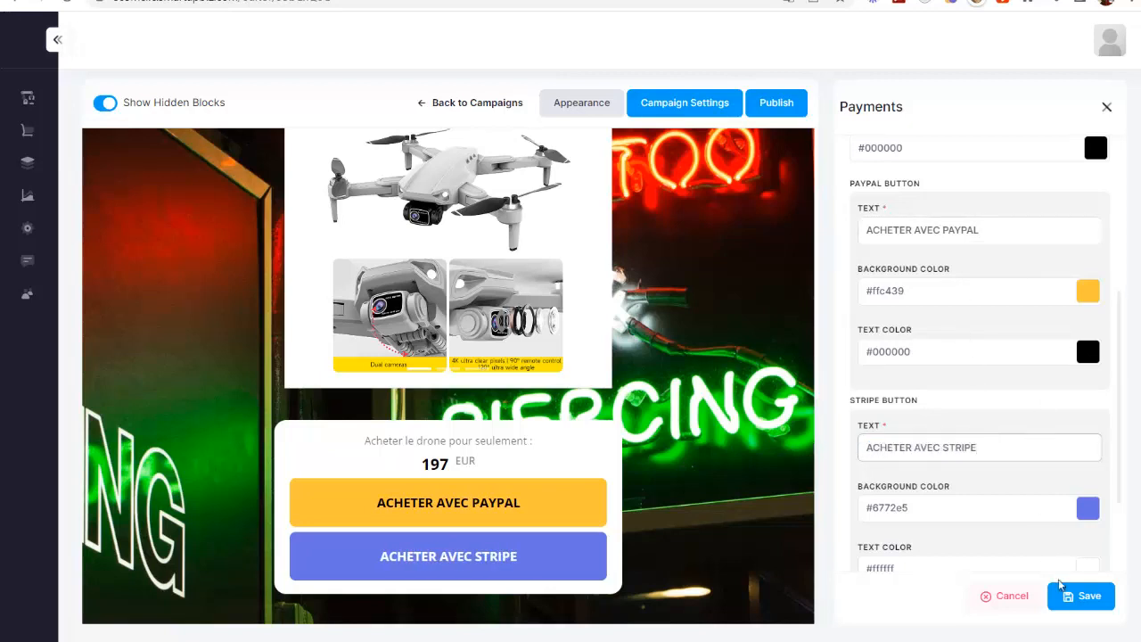
{"action": "left_click", "coordinate": [1084, 595]}
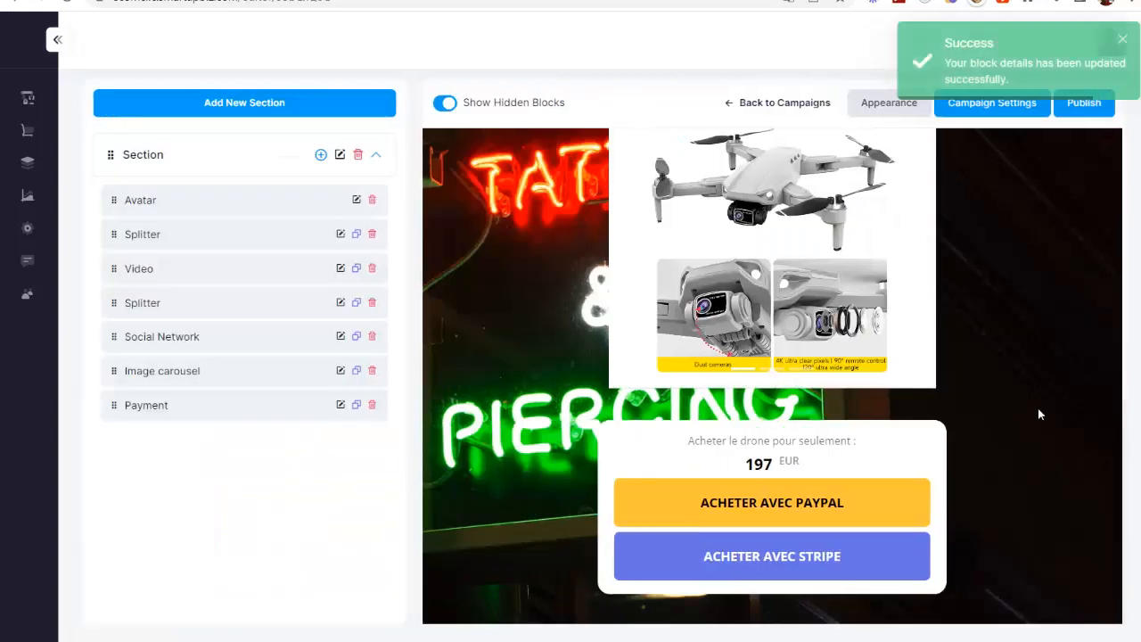
Step: Move the Payment block directly below the Video block and check the page preview
{"action": "left_click_drag", "start_coordinate": [128, 409], "coordinate": [117, 296]}
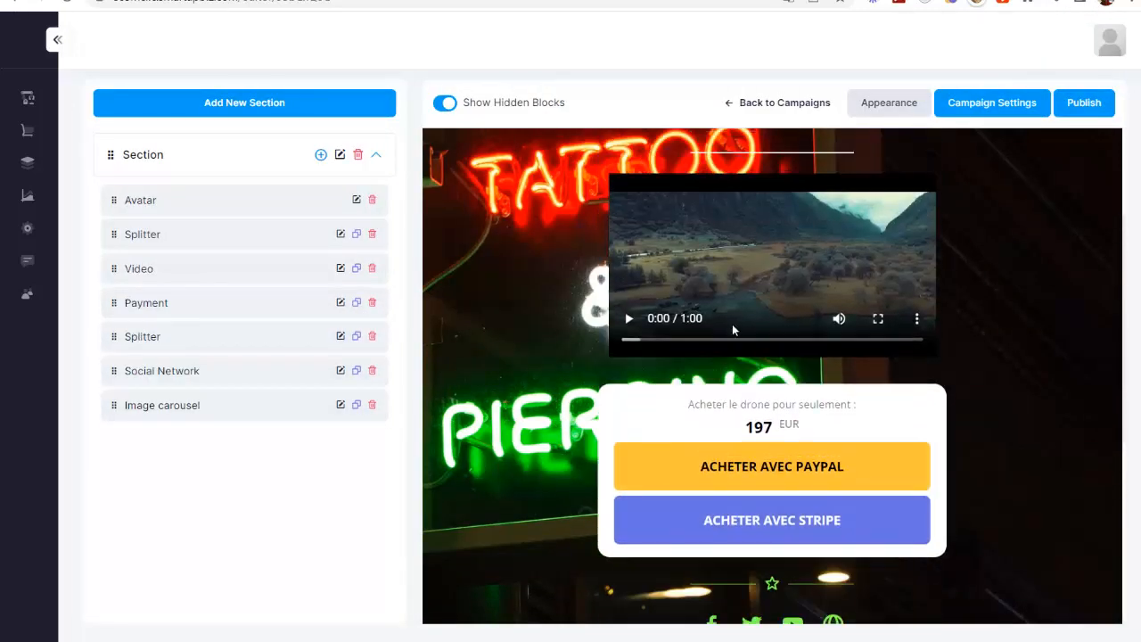
{"action": "scroll", "coordinate": [731, 325], "scroll_direction": "down", "scroll_amount": 5}
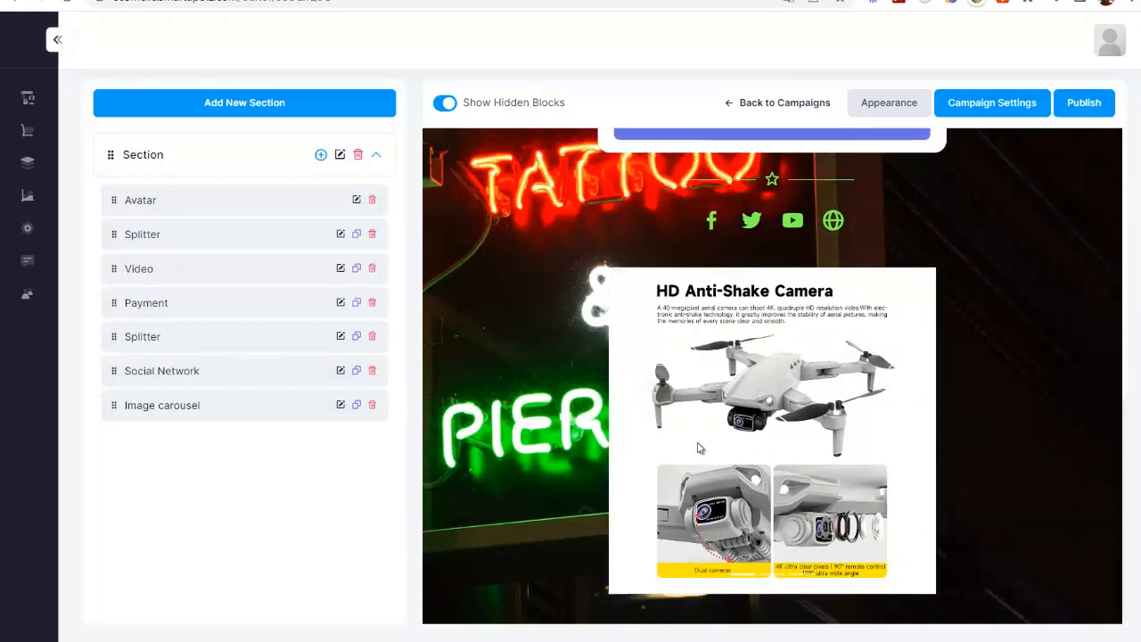
{"action": "scroll", "coordinate": [762, 437], "scroll_direction": "up", "scroll_amount": 8}
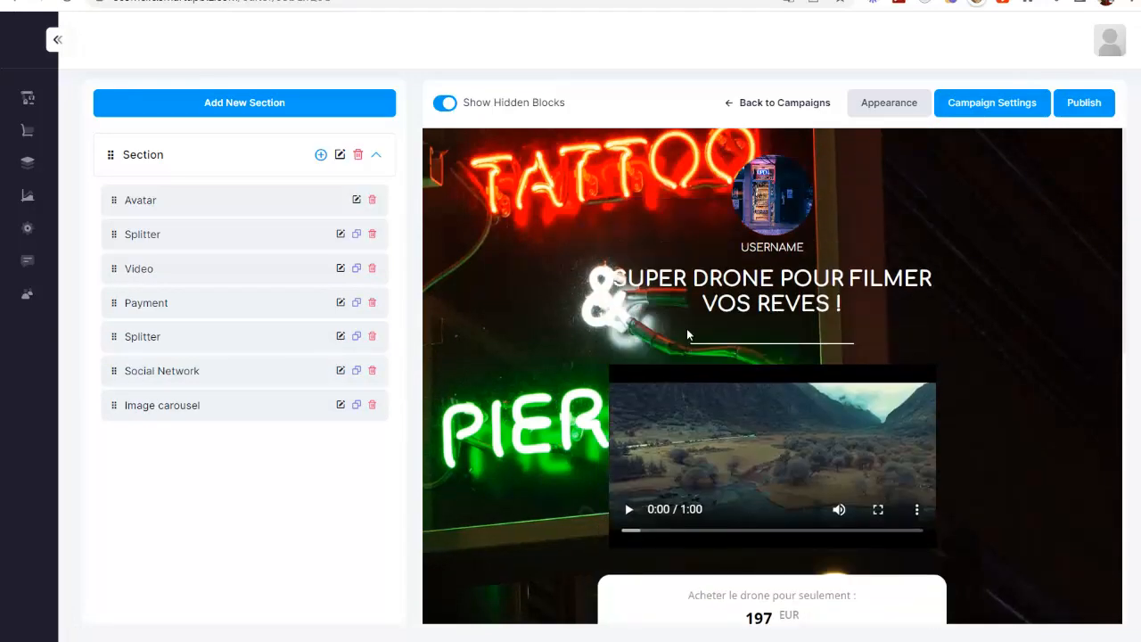
{"action": "scroll", "coordinate": [767, 357], "scroll_direction": "down", "scroll_amount": 5}
{"action": "scroll", "coordinate": [780, 357], "scroll_direction": "up", "scroll_amount": 5}
Step: Open the page's background image settings and search the Pixabay image library for "drone"
{"action": "left_click", "coordinate": [896, 103]}
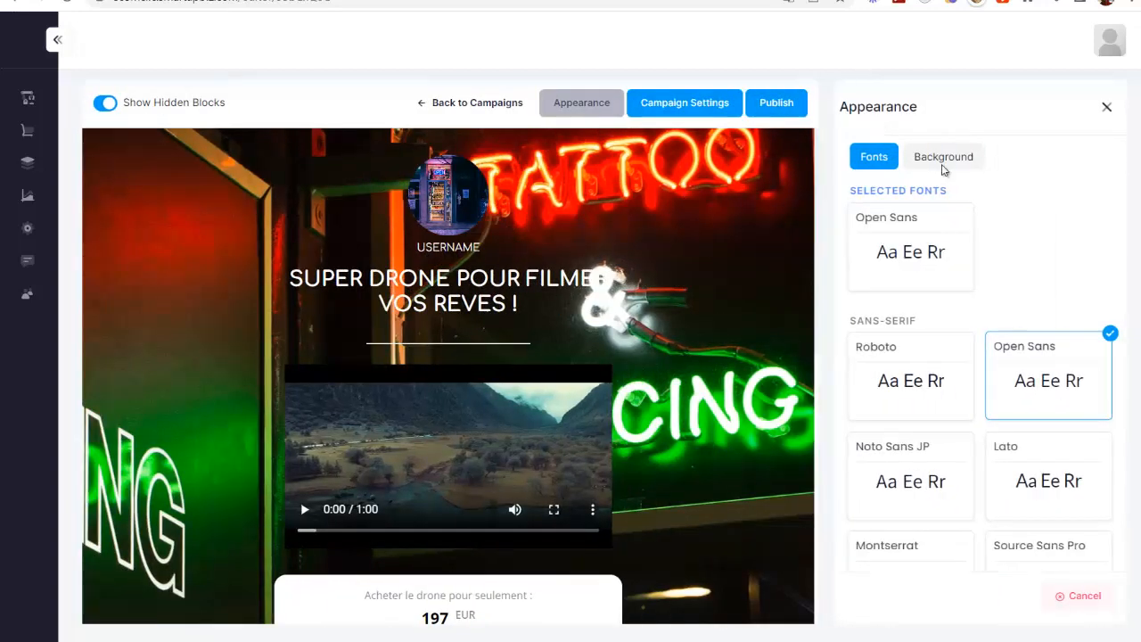
{"action": "left_click", "coordinate": [941, 160]}
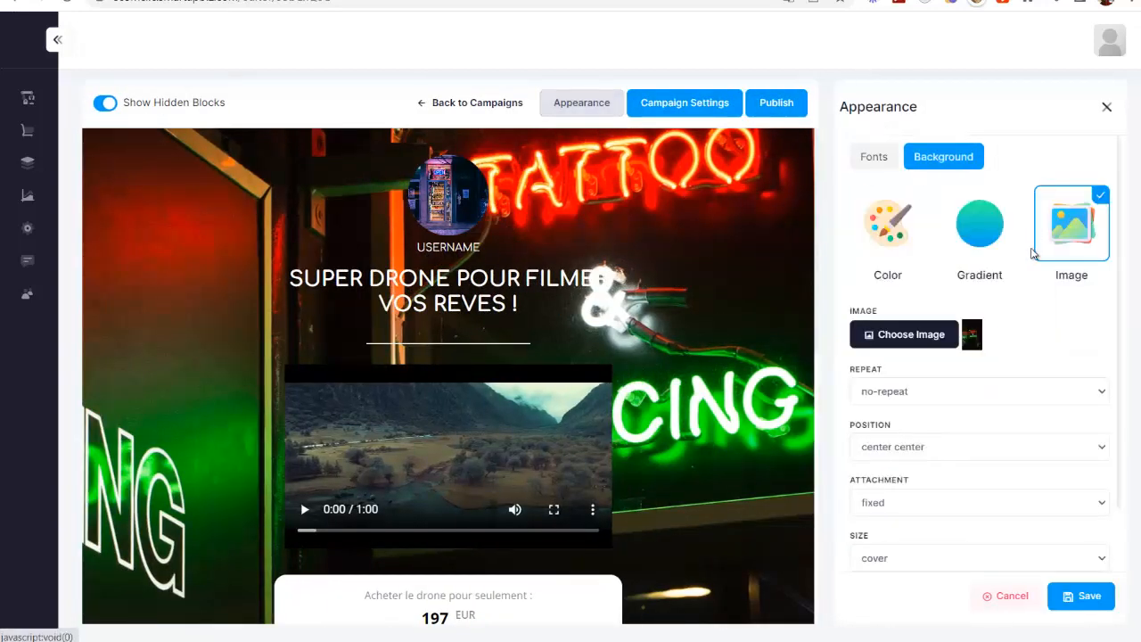
{"action": "left_click", "coordinate": [911, 337]}
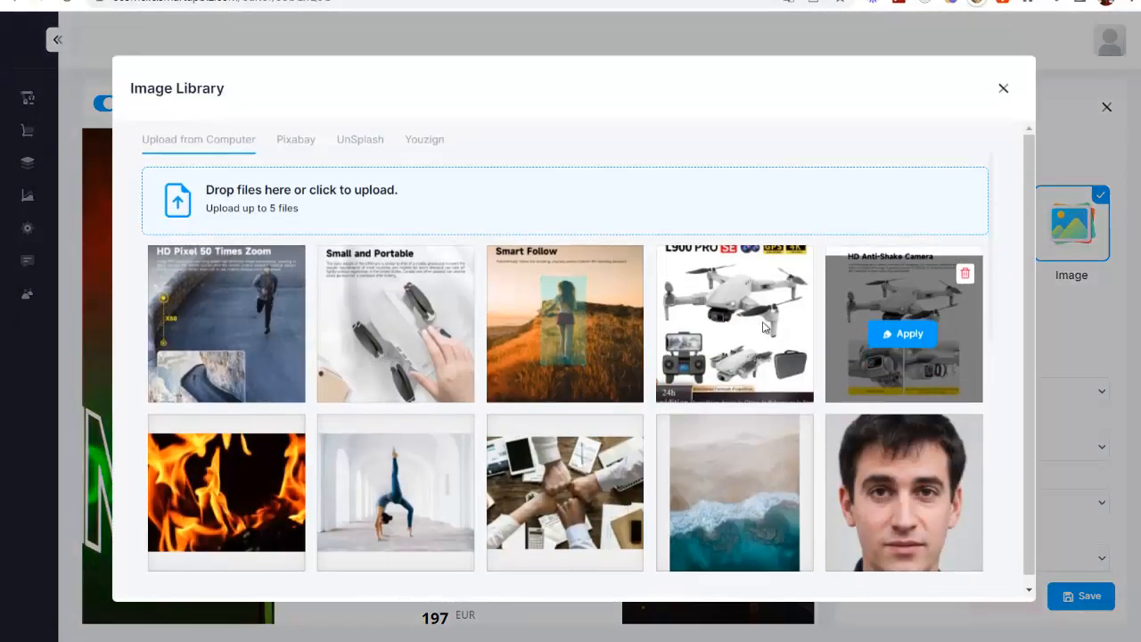
{"action": "left_click", "coordinate": [299, 138]}
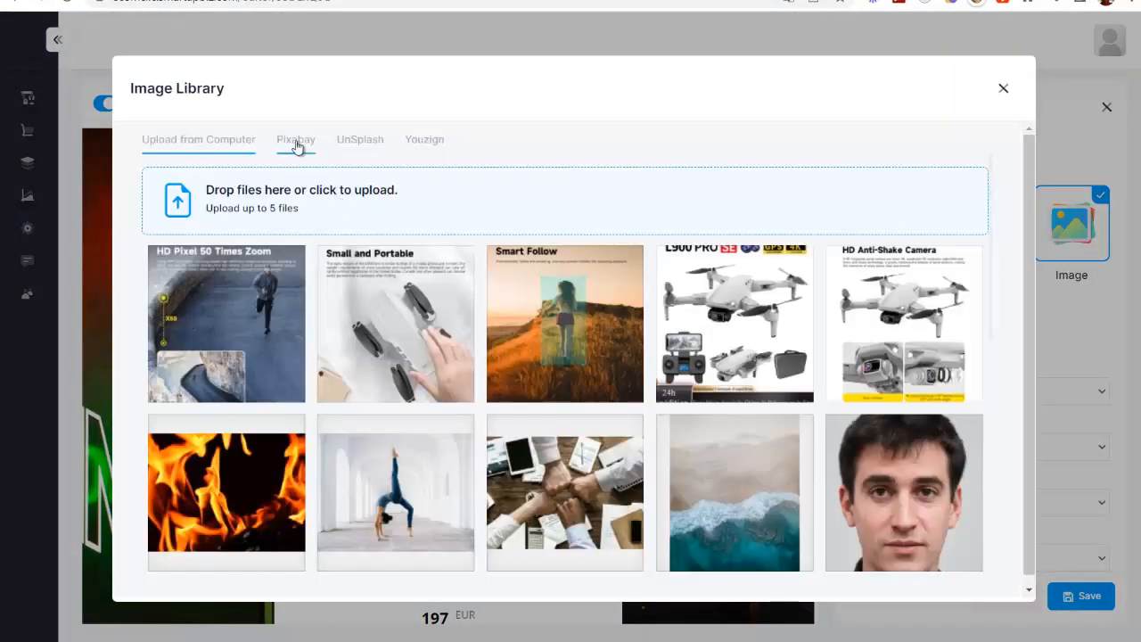
{"action": "left_click", "coordinate": [299, 146]}
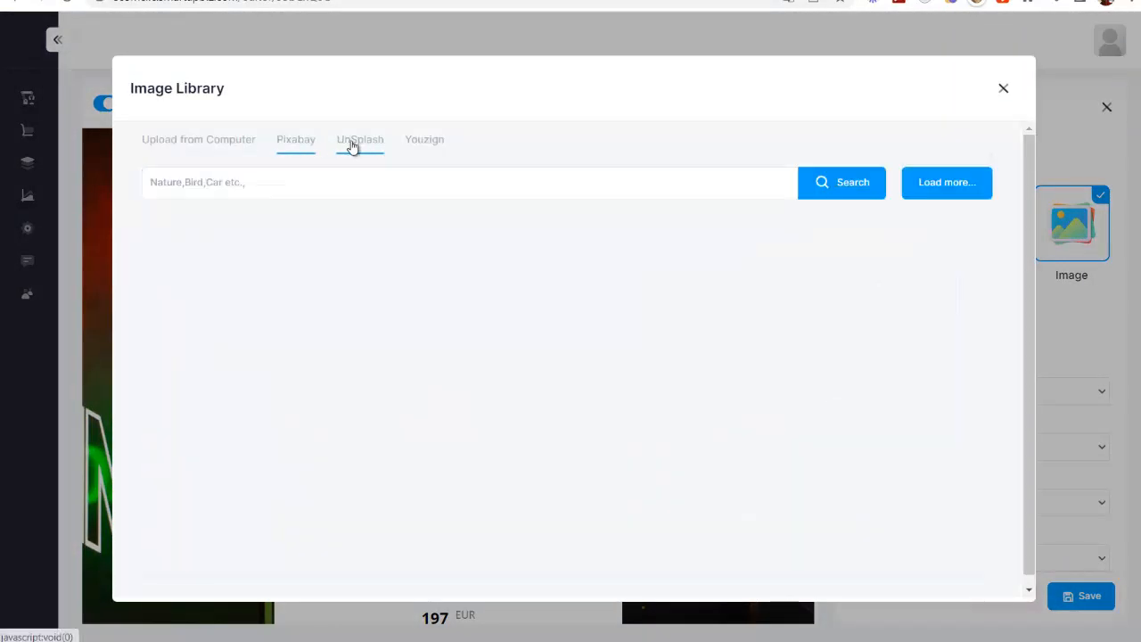
{"action": "left_click", "coordinate": [300, 182]}
{"action": "type", "text": "drone"}
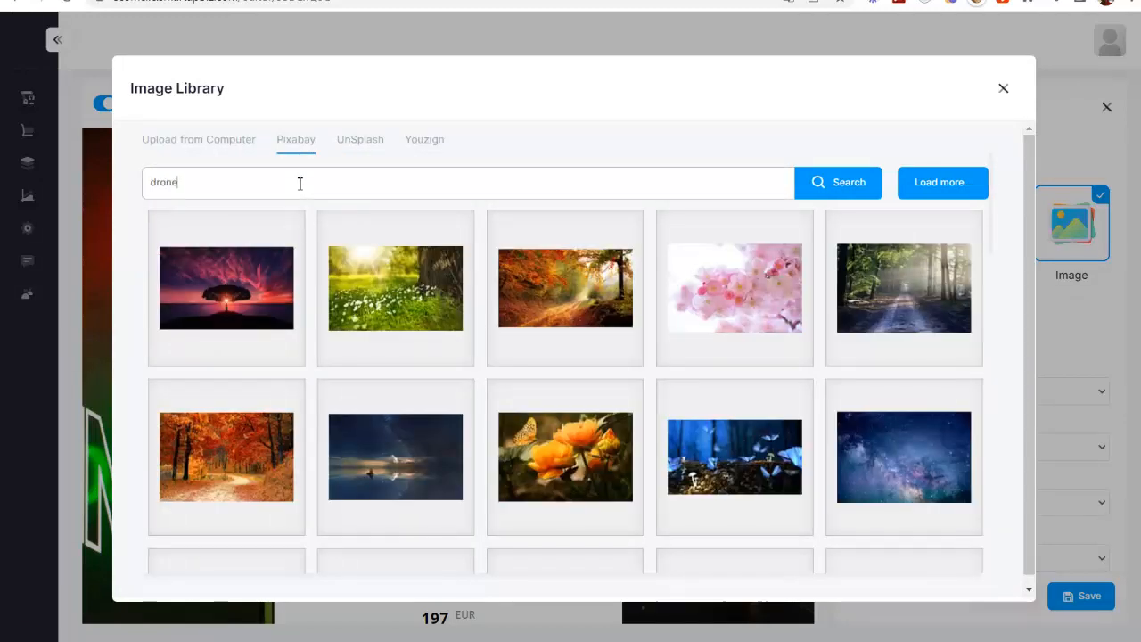
{"action": "left_click", "coordinate": [841, 184]}
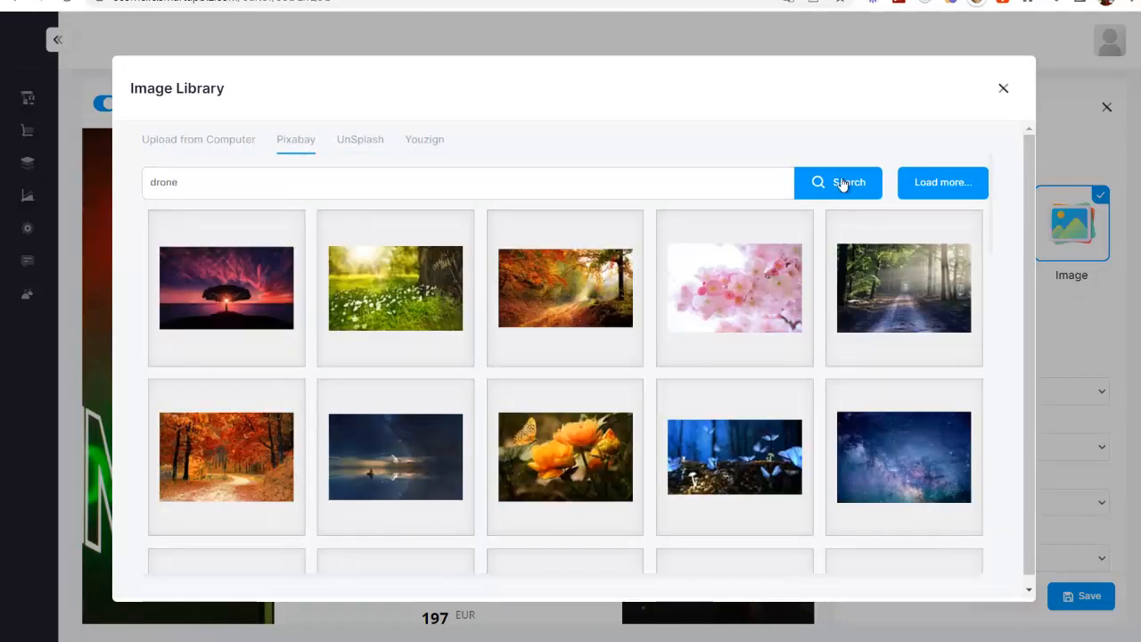
Step: Apply the aerial photo of the autumn forest as the page background and save the appearance changes
{"action": "scroll", "coordinate": [669, 369], "scroll_direction": "down", "scroll_amount": 3}
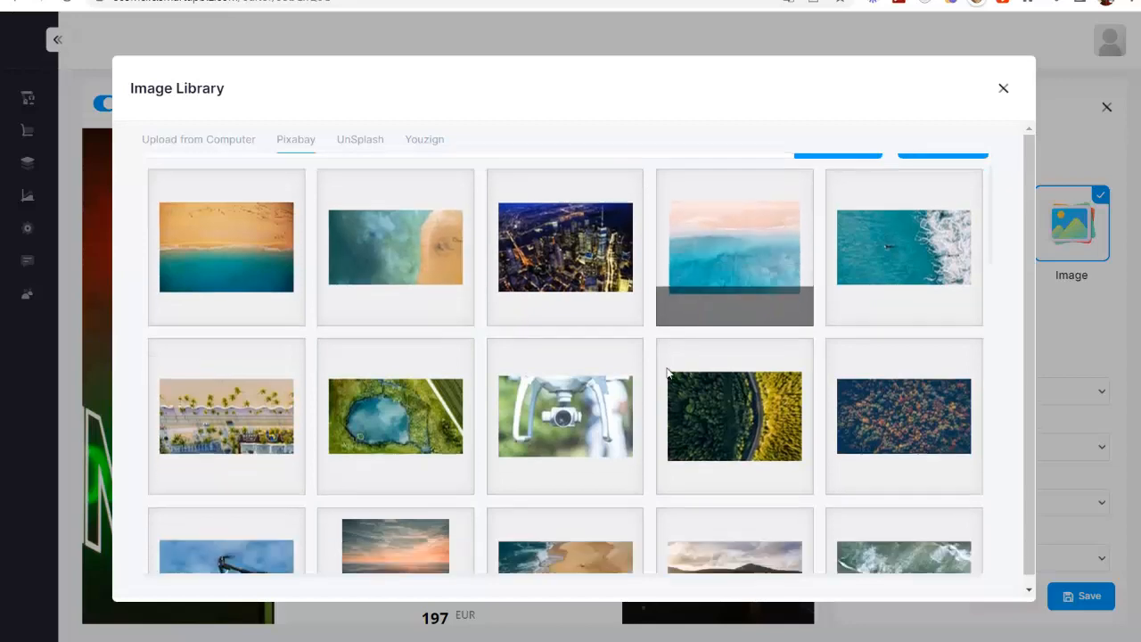
{"action": "scroll", "coordinate": [571, 262], "scroll_direction": "up", "scroll_amount": 2}
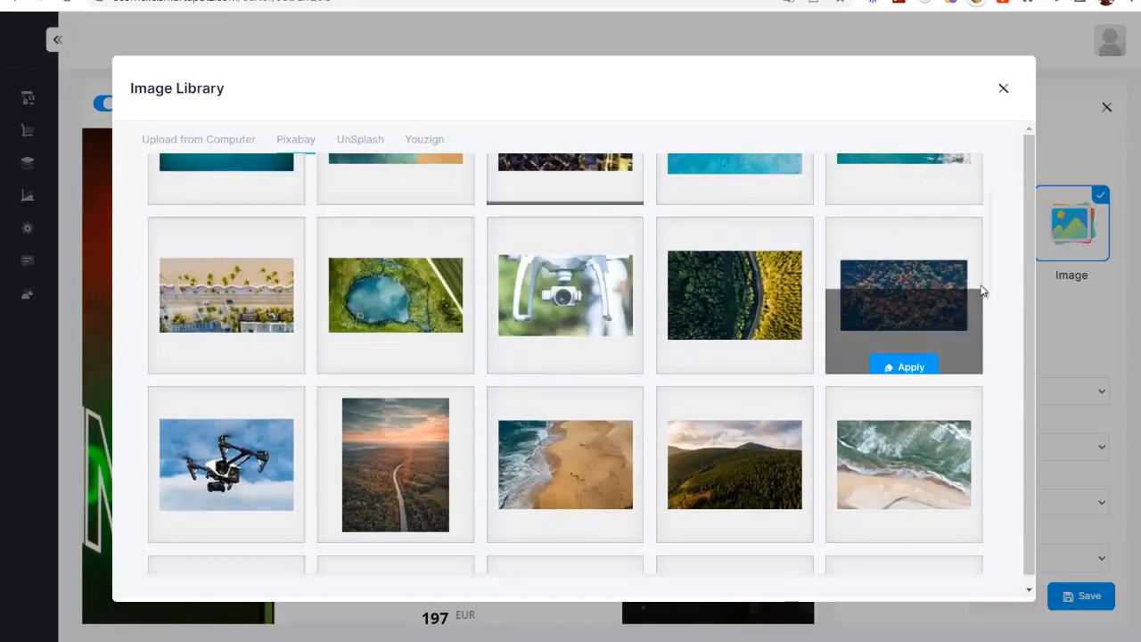
{"action": "left_click", "coordinate": [902, 301]}
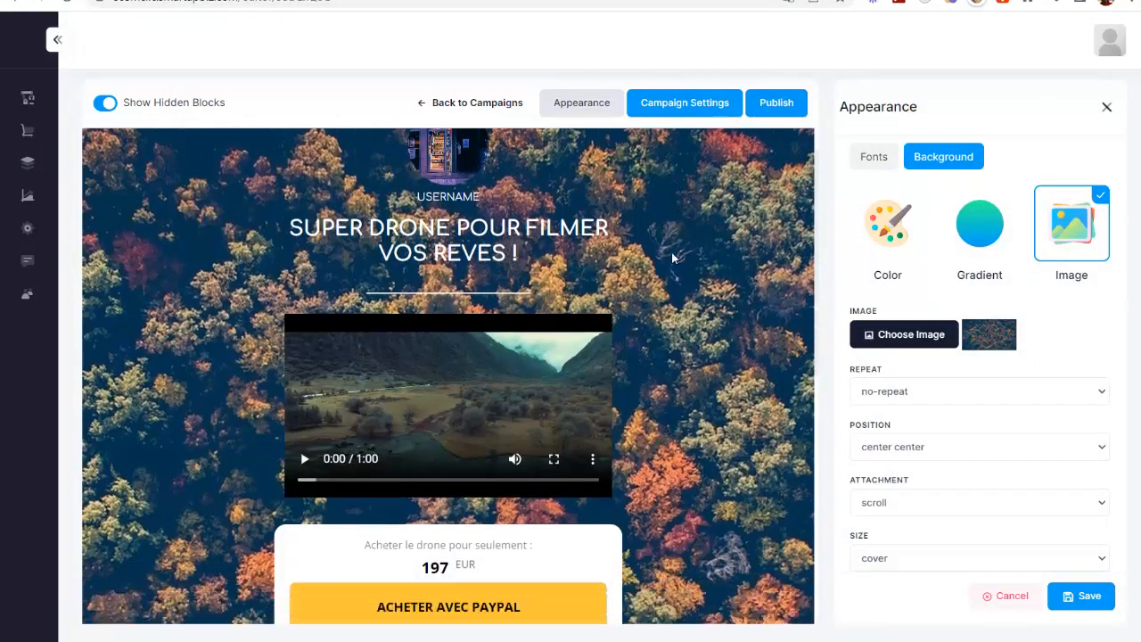
{"action": "scroll", "coordinate": [673, 258], "scroll_direction": "down", "scroll_amount": 6}
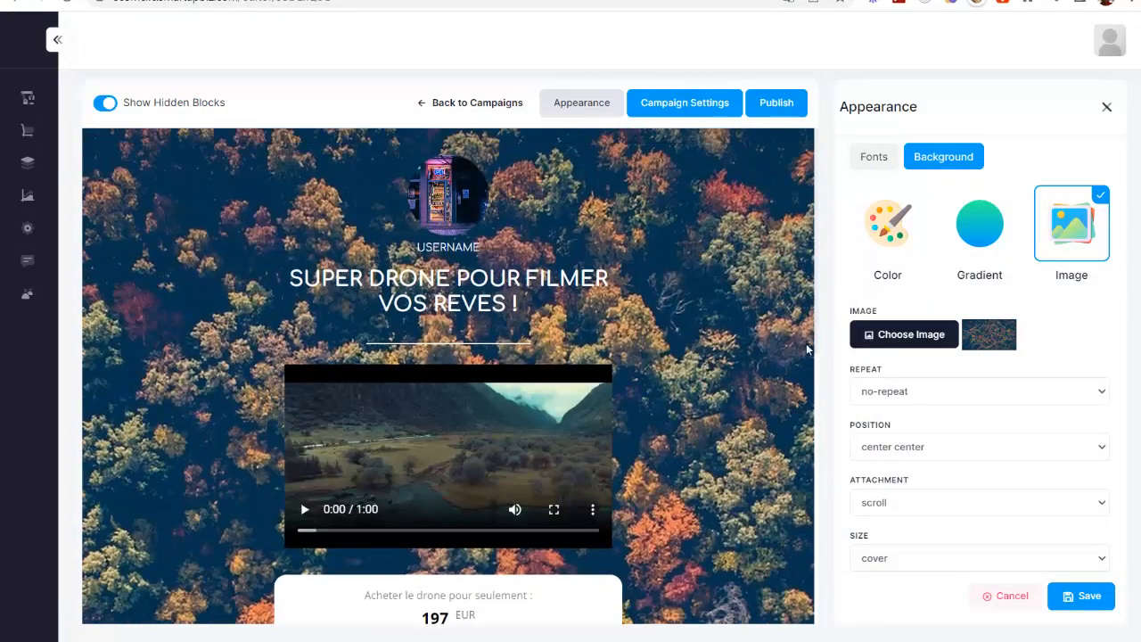
{"action": "left_click", "coordinate": [1082, 590]}
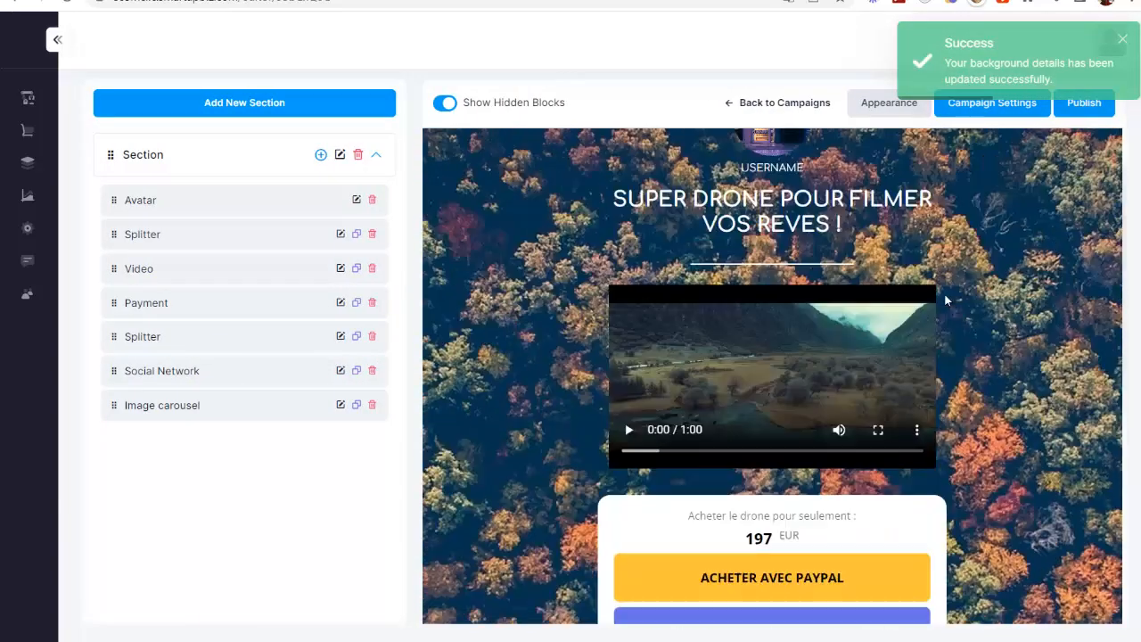
{"action": "scroll", "coordinate": [944, 301], "scroll_direction": "up", "scroll_amount": 1}
Step: Enter "super Drone" as the page title and "super-drone" as the URL slug in the campaign settings
{"action": "left_click", "coordinate": [975, 109]}
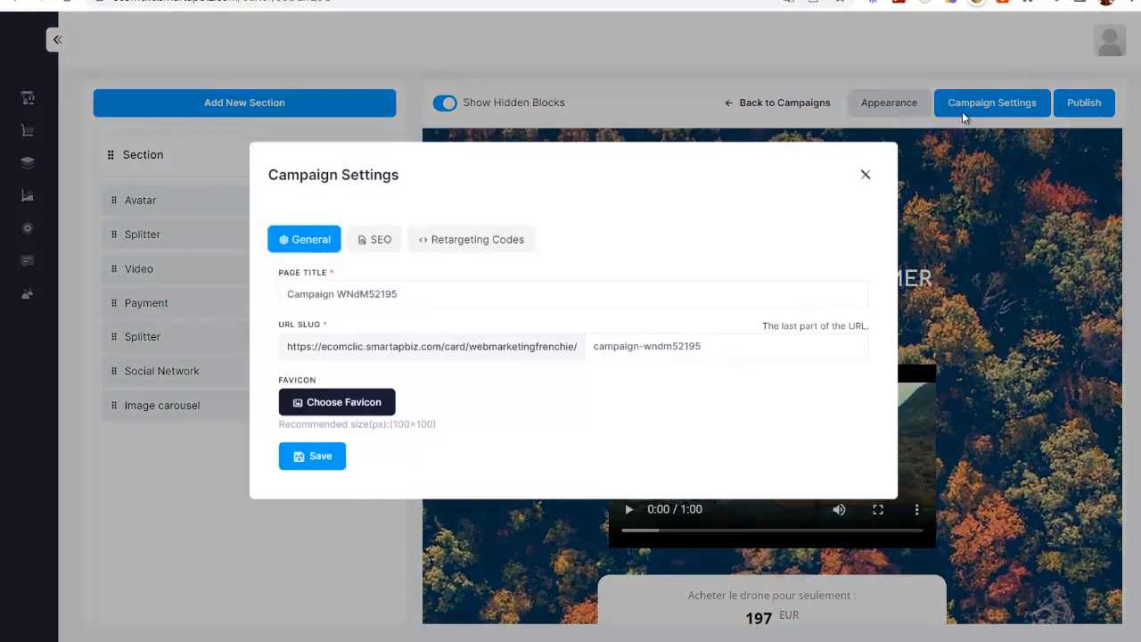
{"action": "left_click_drag", "start_coordinate": [399, 302], "coordinate": [272, 306]}
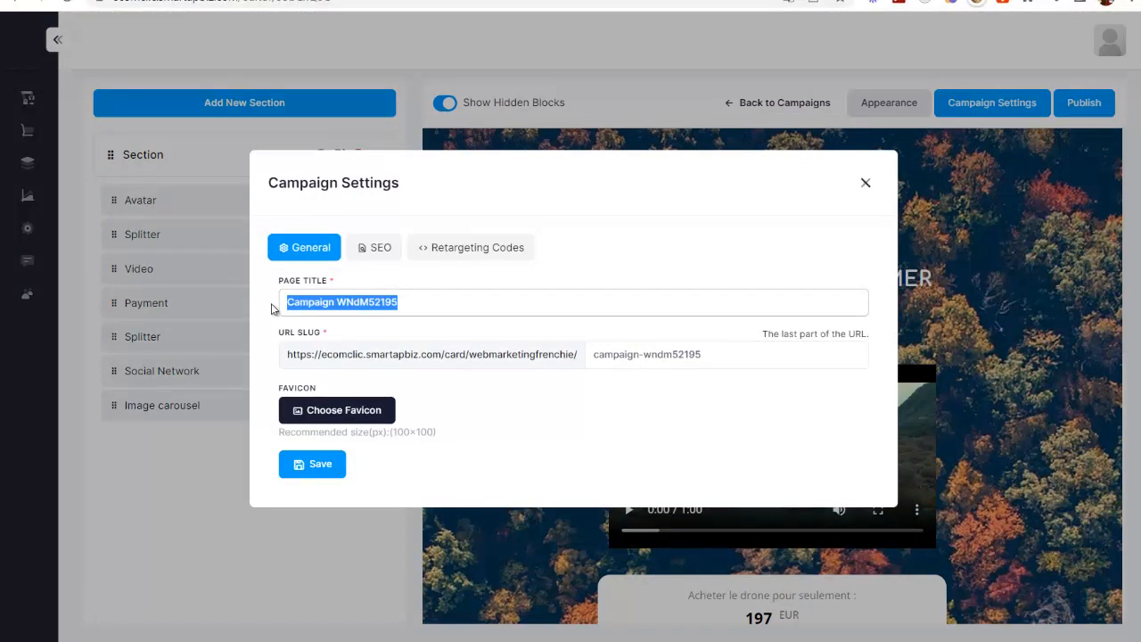
{"action": "type", "text": "super Drone"}
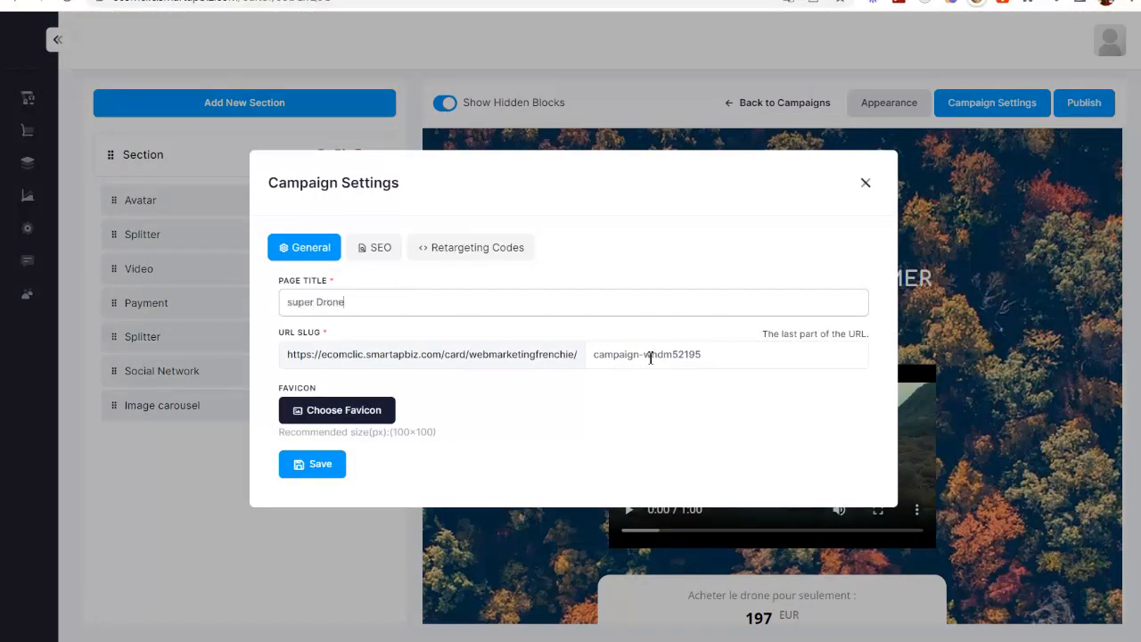
{"action": "triple_click", "coordinate": [650, 357]}
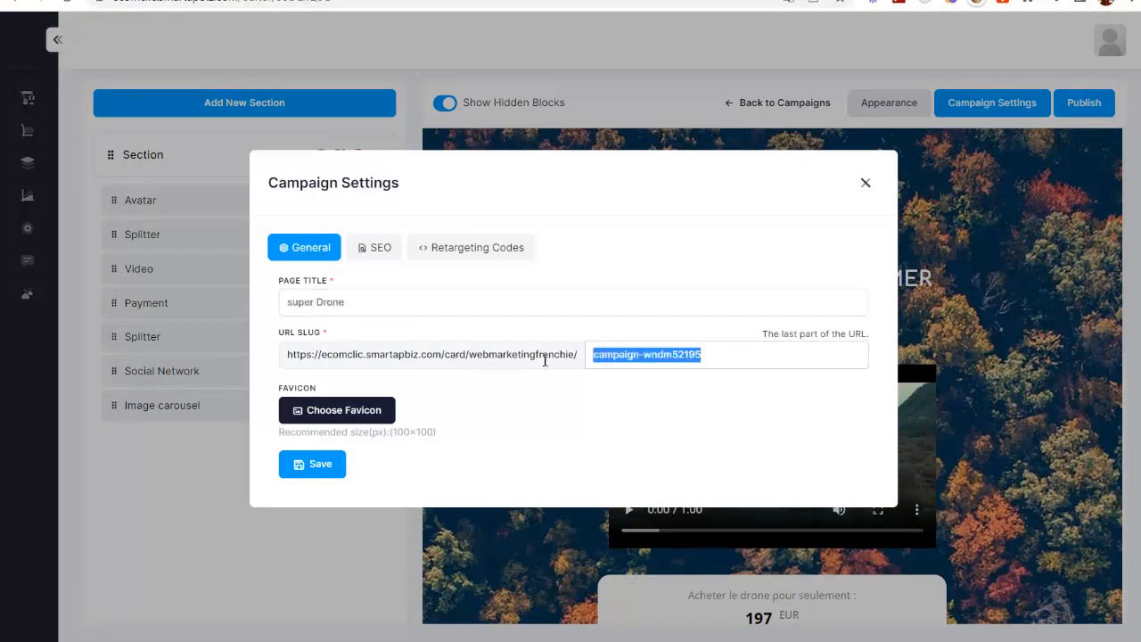
{"action": "type", "text": "super-drone"}
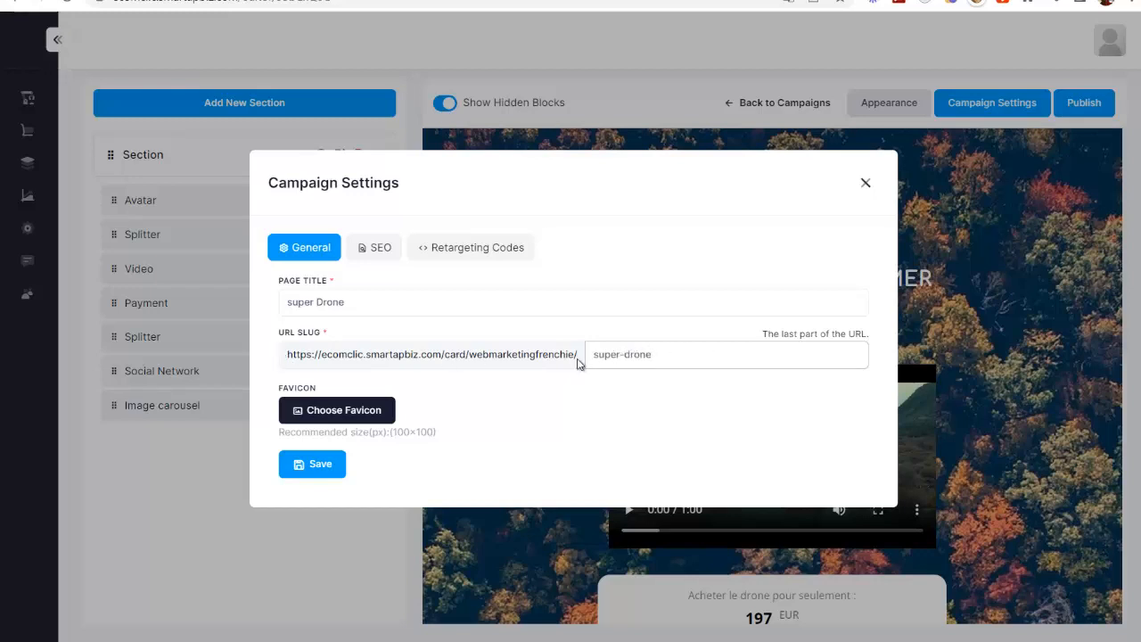
Step: Look through the campaign's SEO and retargeting code settings, then close them without saving
{"action": "left_click", "coordinate": [423, 366]}
{"action": "left_click", "coordinate": [386, 251]}
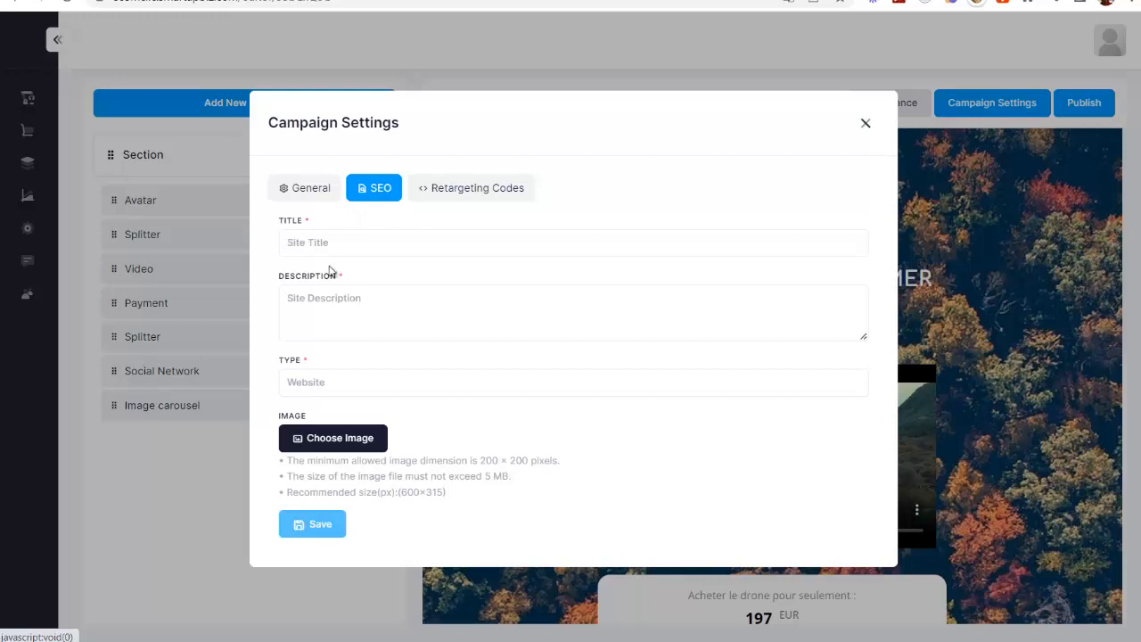
{"action": "left_click", "coordinate": [454, 195]}
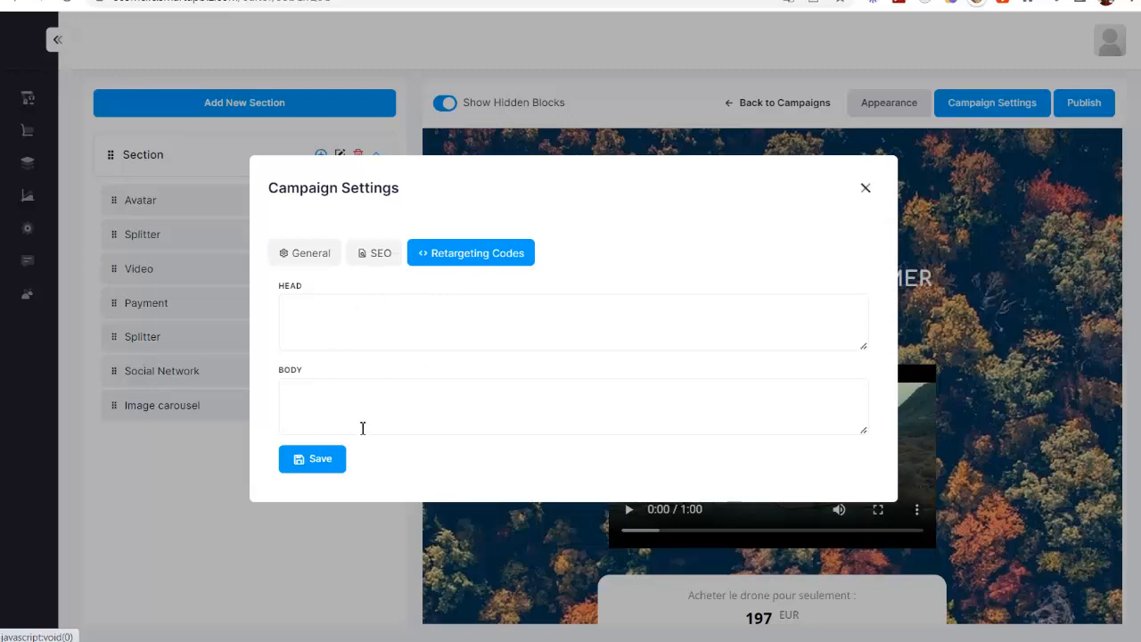
{"action": "left_click", "coordinate": [867, 189]}
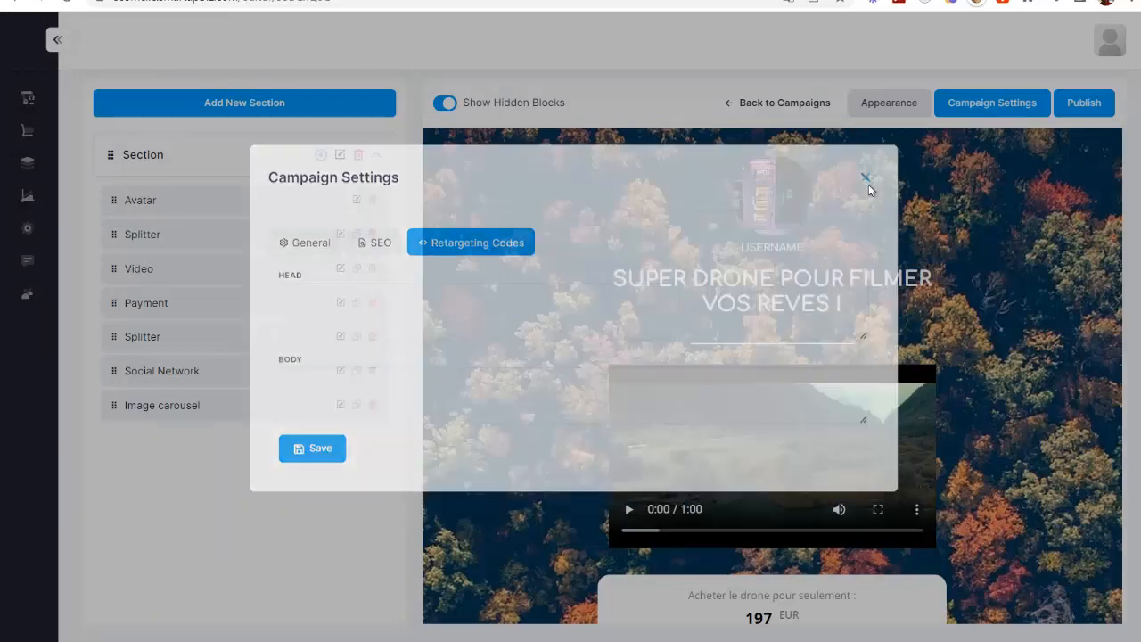
Step: Save the campaign's publish settings with the Web Link option and copy the website URL
{"action": "left_click", "coordinate": [1086, 107]}
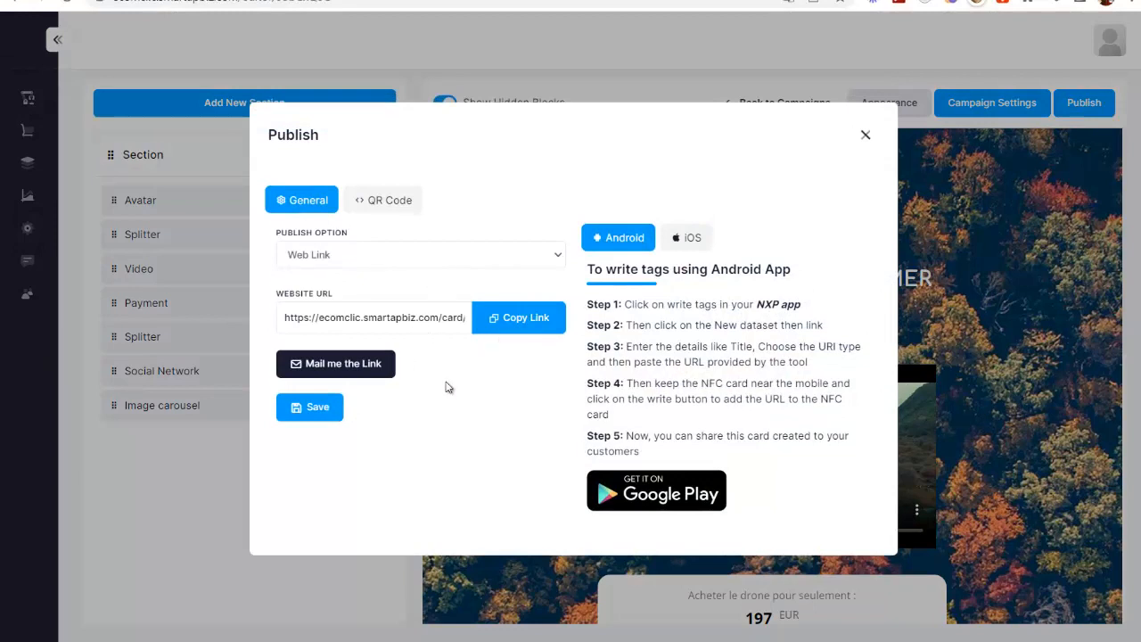
{"action": "left_click", "coordinate": [315, 408]}
{"action": "left_click", "coordinate": [505, 318]}
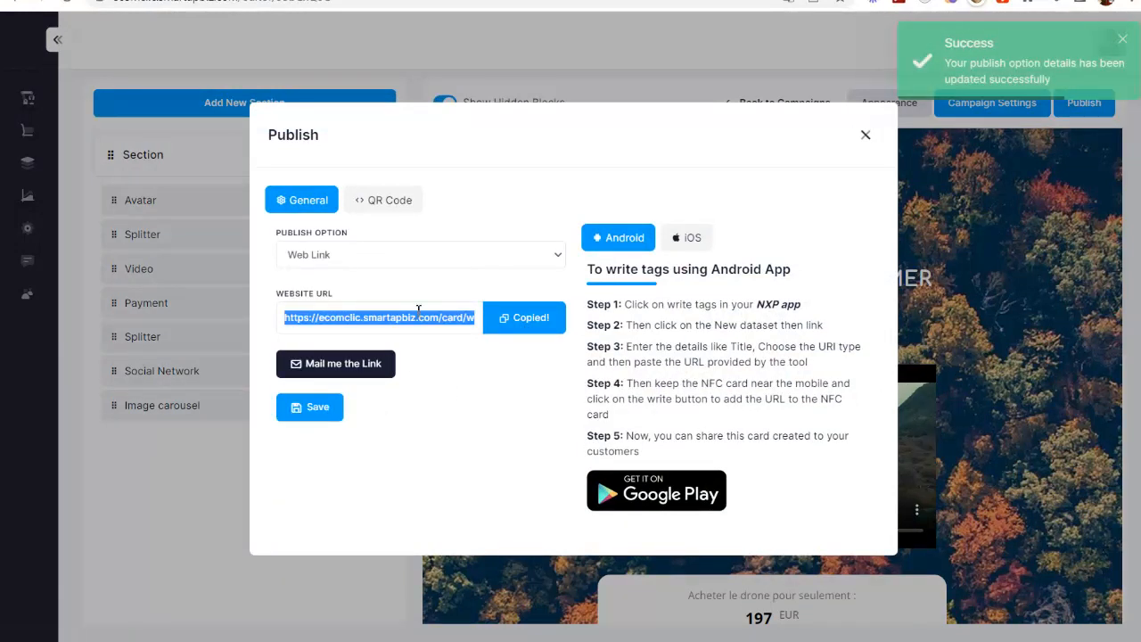
Step: Open the copied campaign link in a new browser tab and check the payment block and image carousel slides
{"action": "key", "text": "ctrl+t"}
{"action": "type", "text": "https://eswenclic.smartupdate.com/card/webmarketingfrenchie/campaign-vendre52195"}
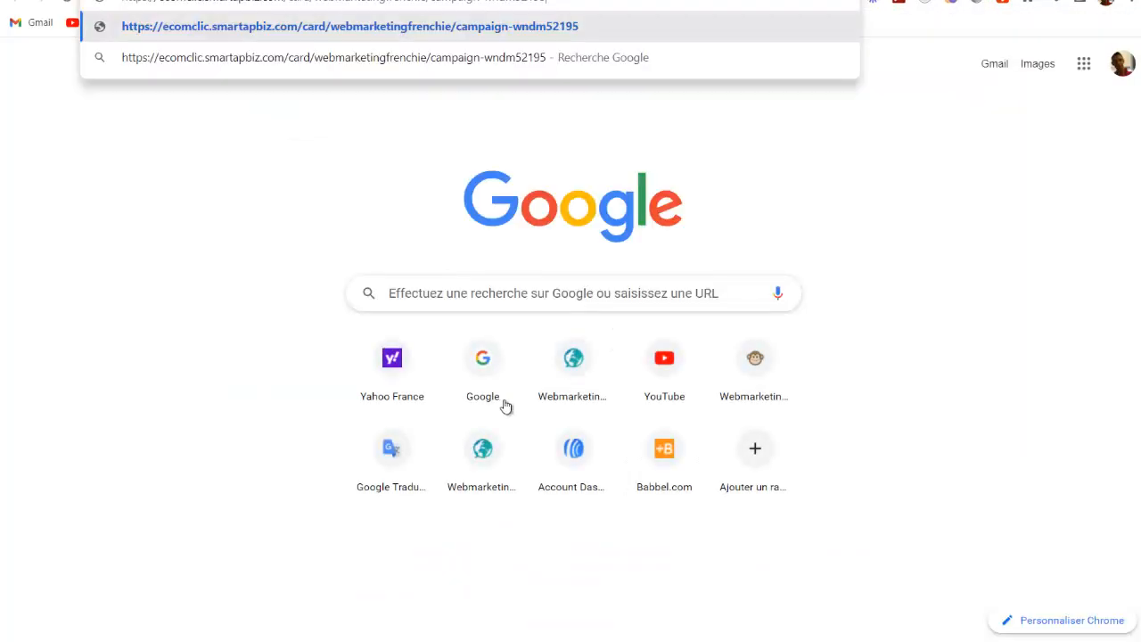
{"action": "key", "text": "Return"}
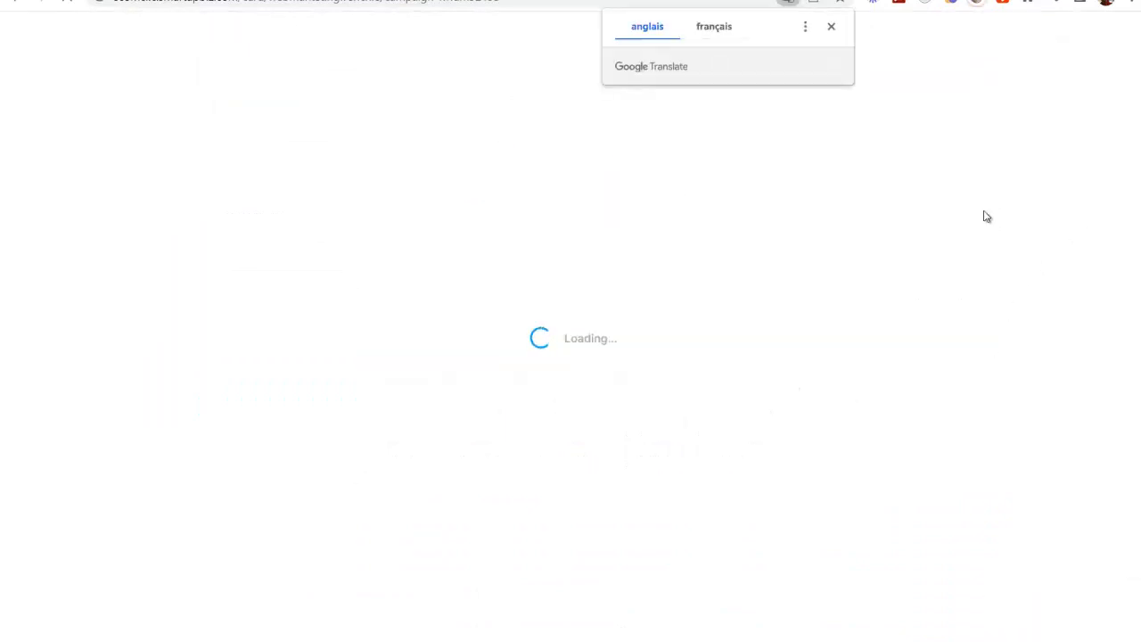
{"action": "left_click", "coordinate": [828, 28]}
{"action": "scroll", "coordinate": [737, 219], "scroll_direction": "down", "scroll_amount": 5}
{"action": "scroll", "coordinate": [738, 219], "scroll_direction": "down", "scroll_amount": 1}
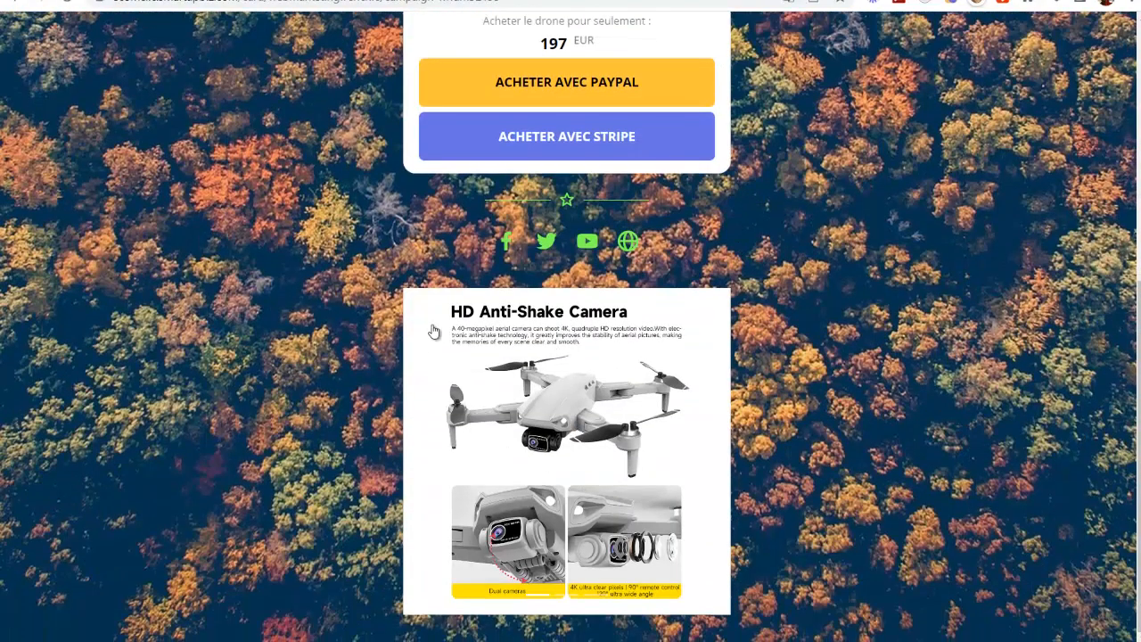
{"action": "left_click", "coordinate": [568, 596]}
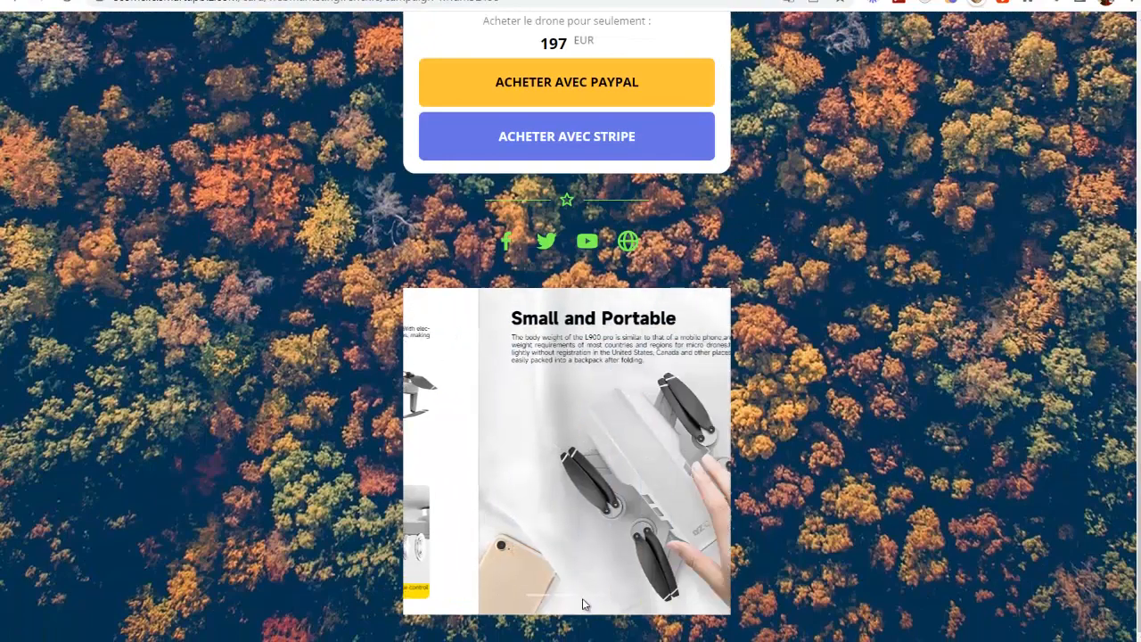
{"action": "left_click", "coordinate": [597, 596]}
Step: Test the published page's PayPal purchase up to the bank card form and check the order amount and fields
{"action": "scroll", "coordinate": [781, 344], "scroll_direction": "up", "scroll_amount": 5}
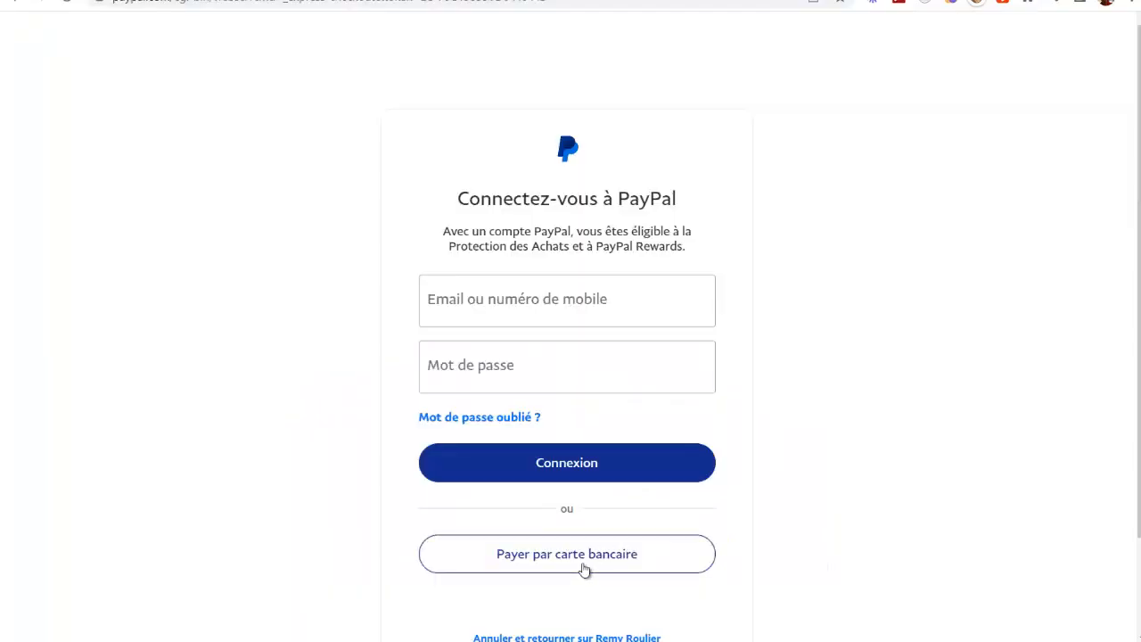
{"action": "left_click", "coordinate": [588, 561]}
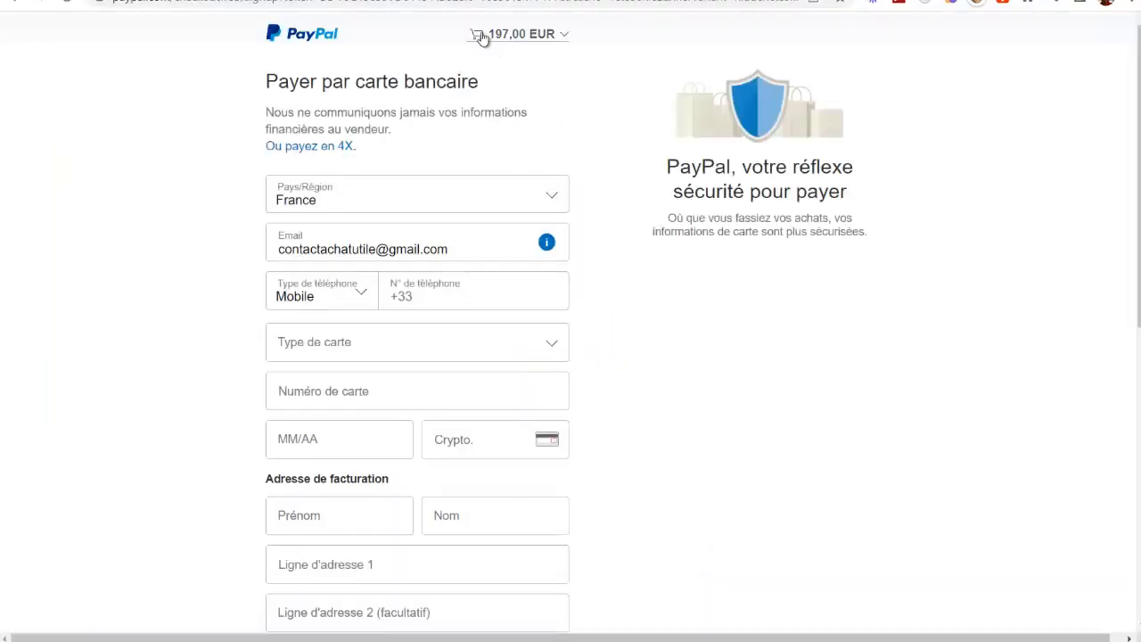
{"action": "scroll", "coordinate": [326, 148], "scroll_direction": "down", "scroll_amount": 4}
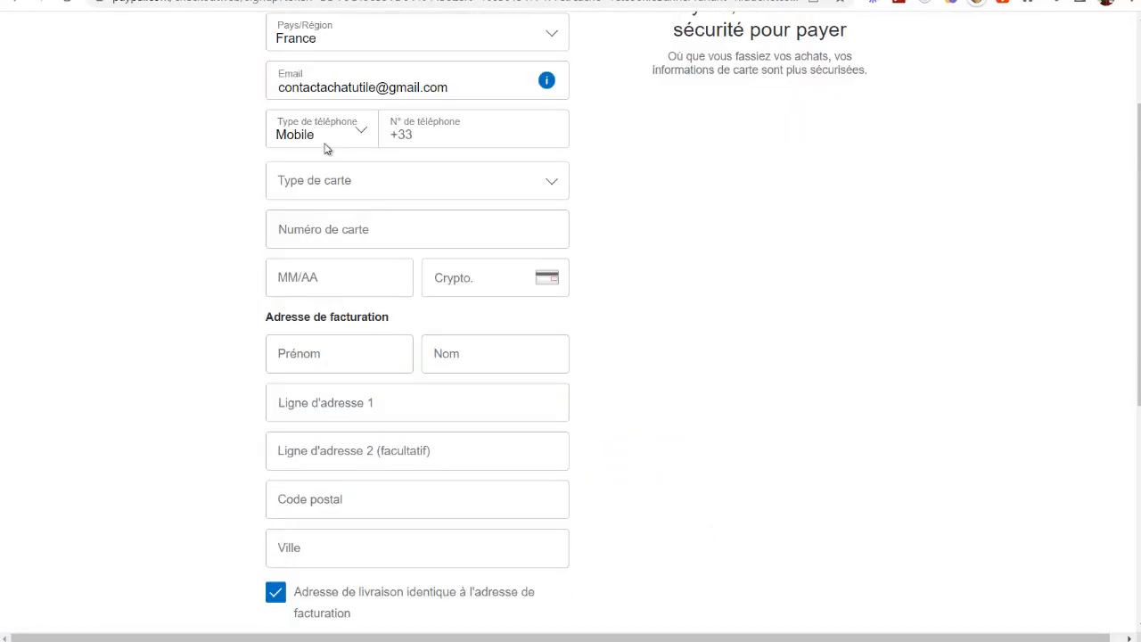
{"action": "scroll", "coordinate": [178, 173], "scroll_direction": "up", "scroll_amount": 4}
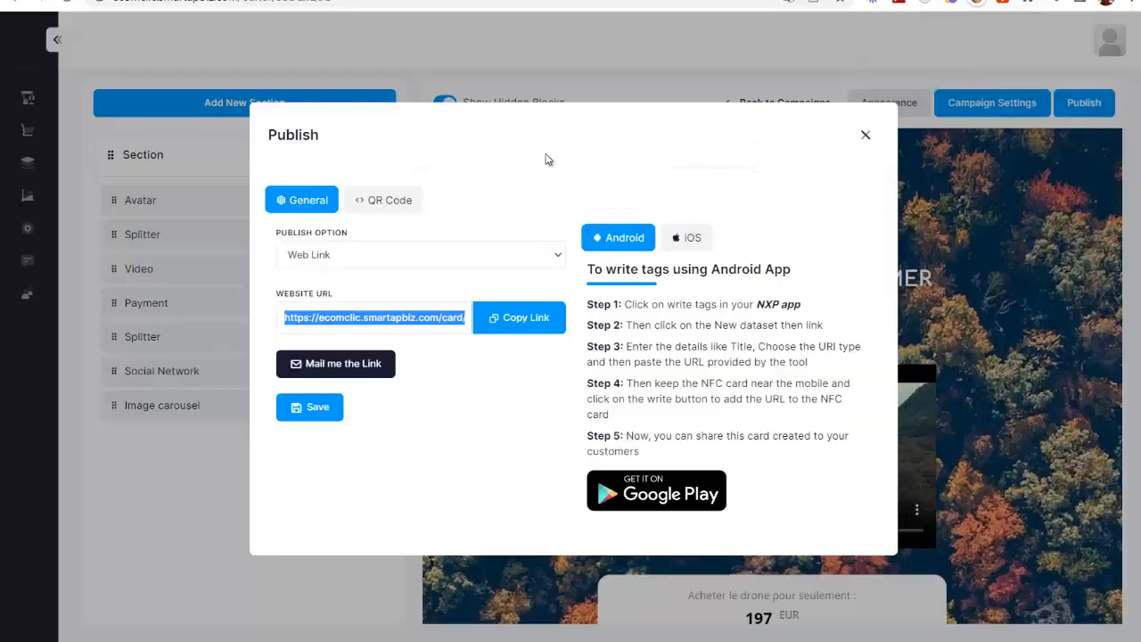
Step: Leave the publish settings, review the page preview in the editor and expand the main navigation
{"action": "left_click", "coordinate": [864, 143]}
{"action": "mouse_move", "coordinate": [24, 132]}
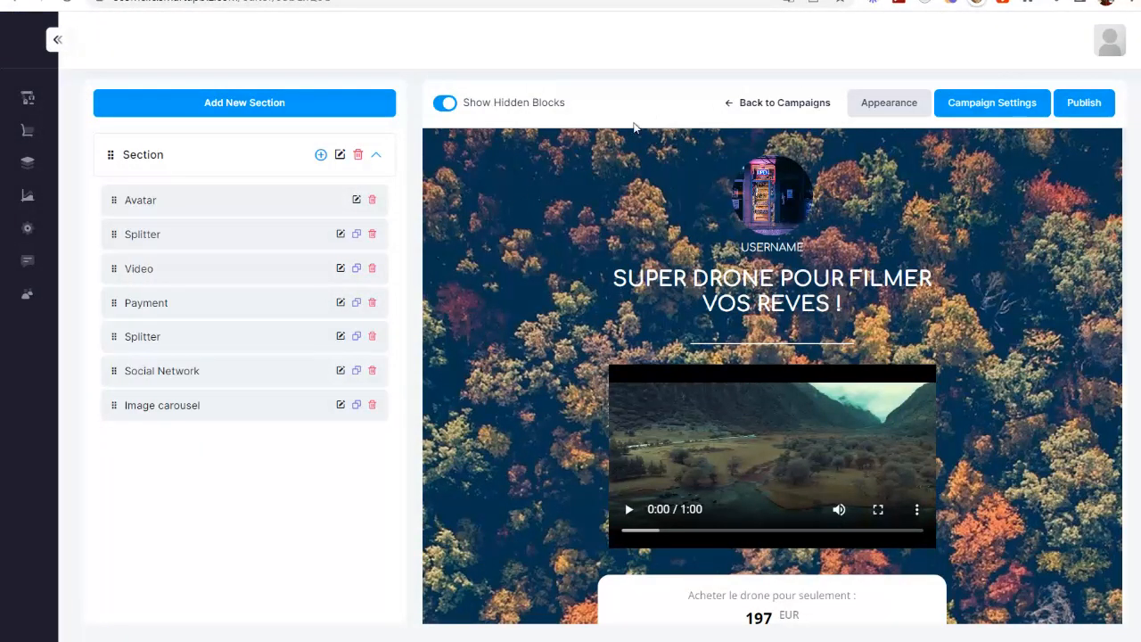
{"action": "scroll", "coordinate": [950, 374], "scroll_direction": "down", "scroll_amount": 6}
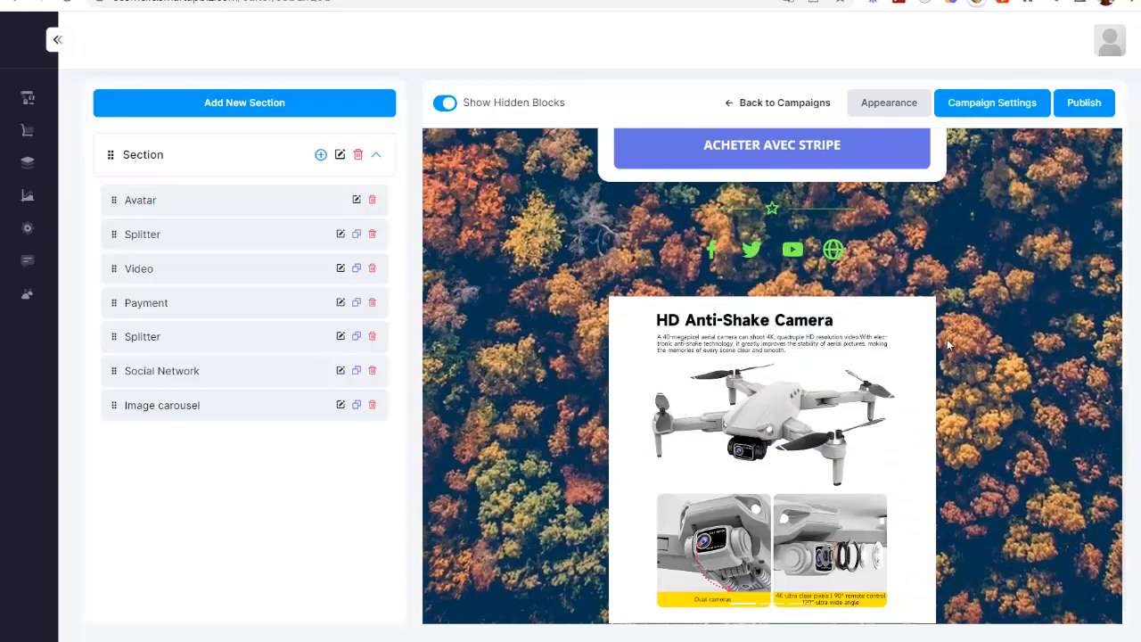
{"action": "scroll", "coordinate": [525, 331], "scroll_direction": "up", "scroll_amount": 5}
{"action": "scroll", "coordinate": [525, 332], "scroll_direction": "up", "scroll_amount": 2}
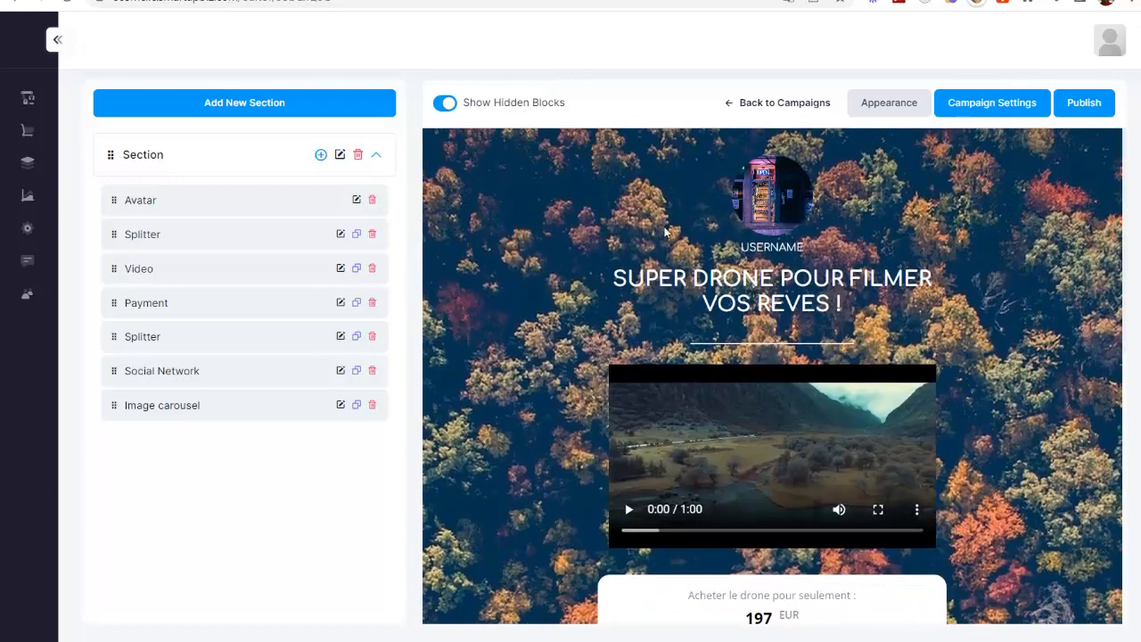
{"action": "left_click", "coordinate": [57, 39]}
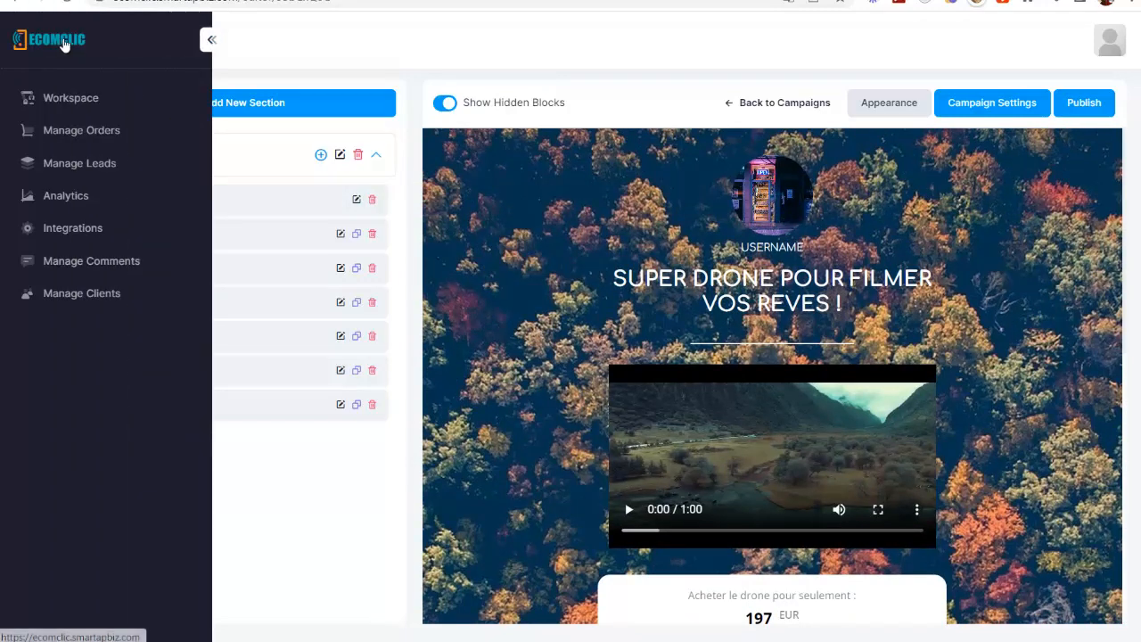